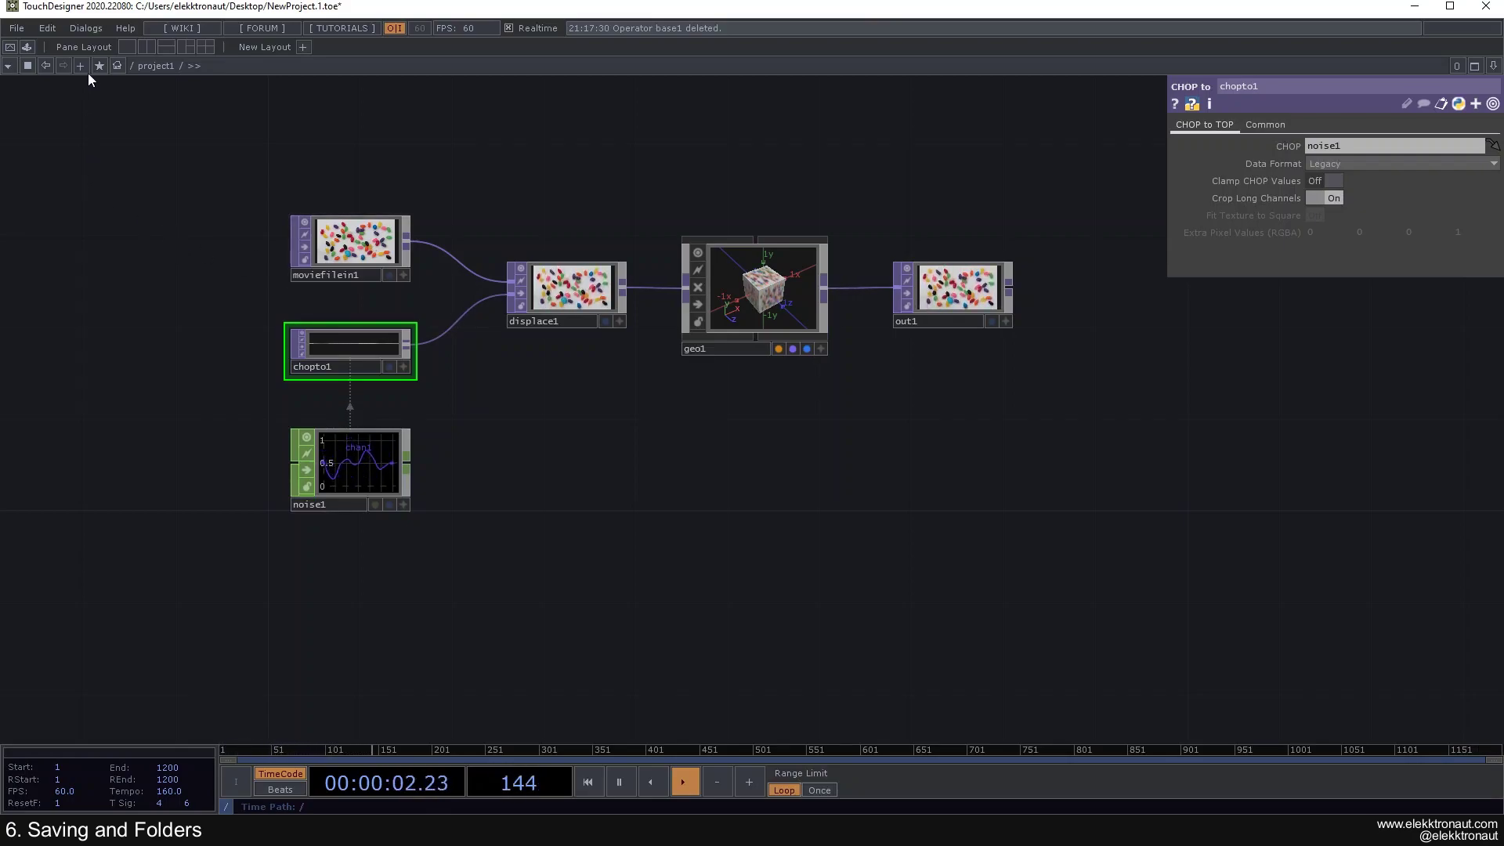
Open TouchDesigner's File menu to show the project open and save commands.
left_click(17, 28)
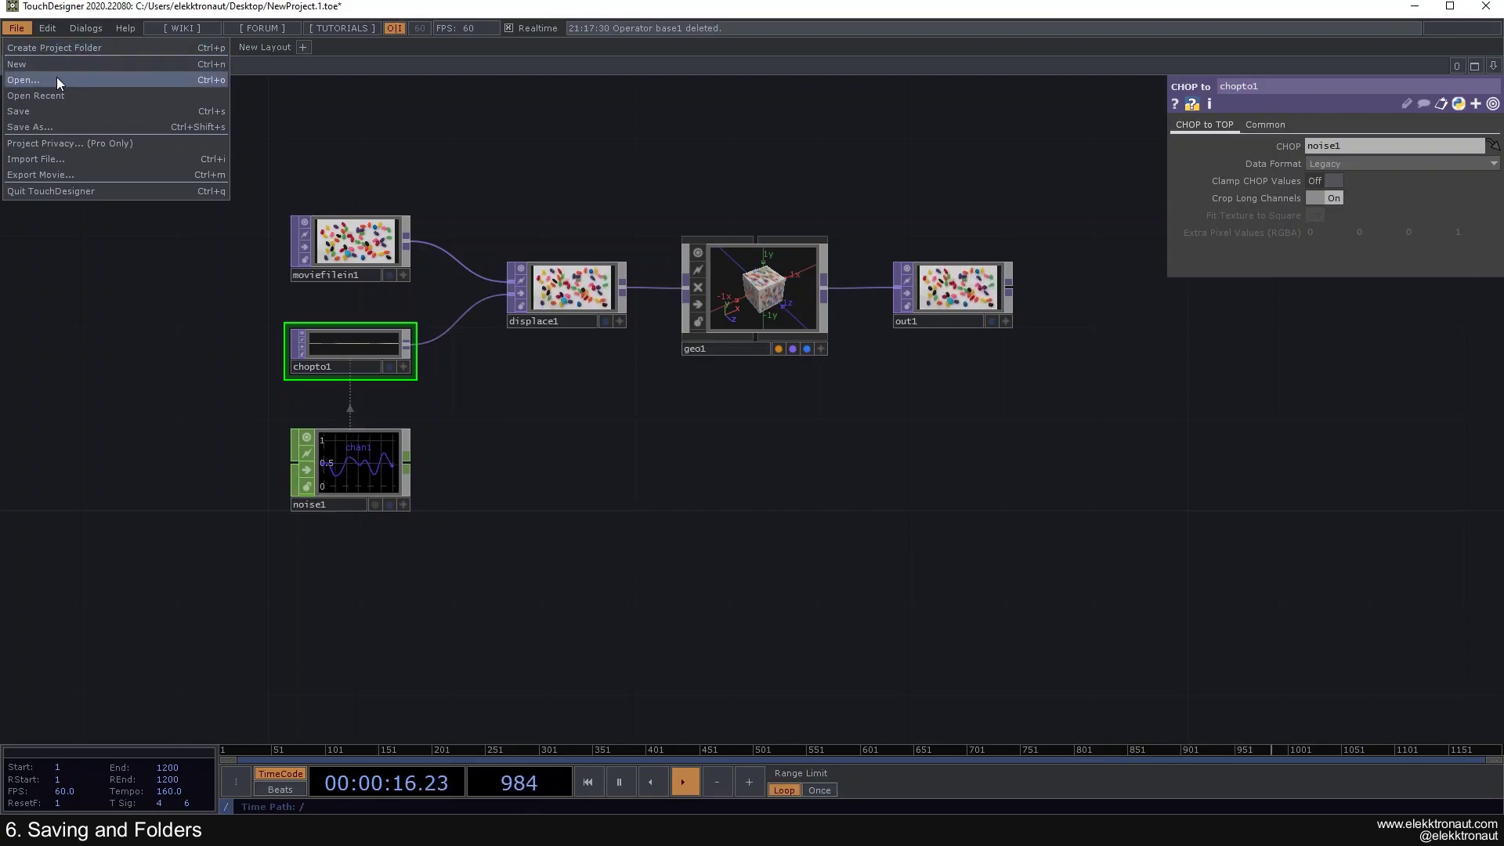
Show the recent .toe files listed under File > Open Recent.
mouse_move(68, 97)
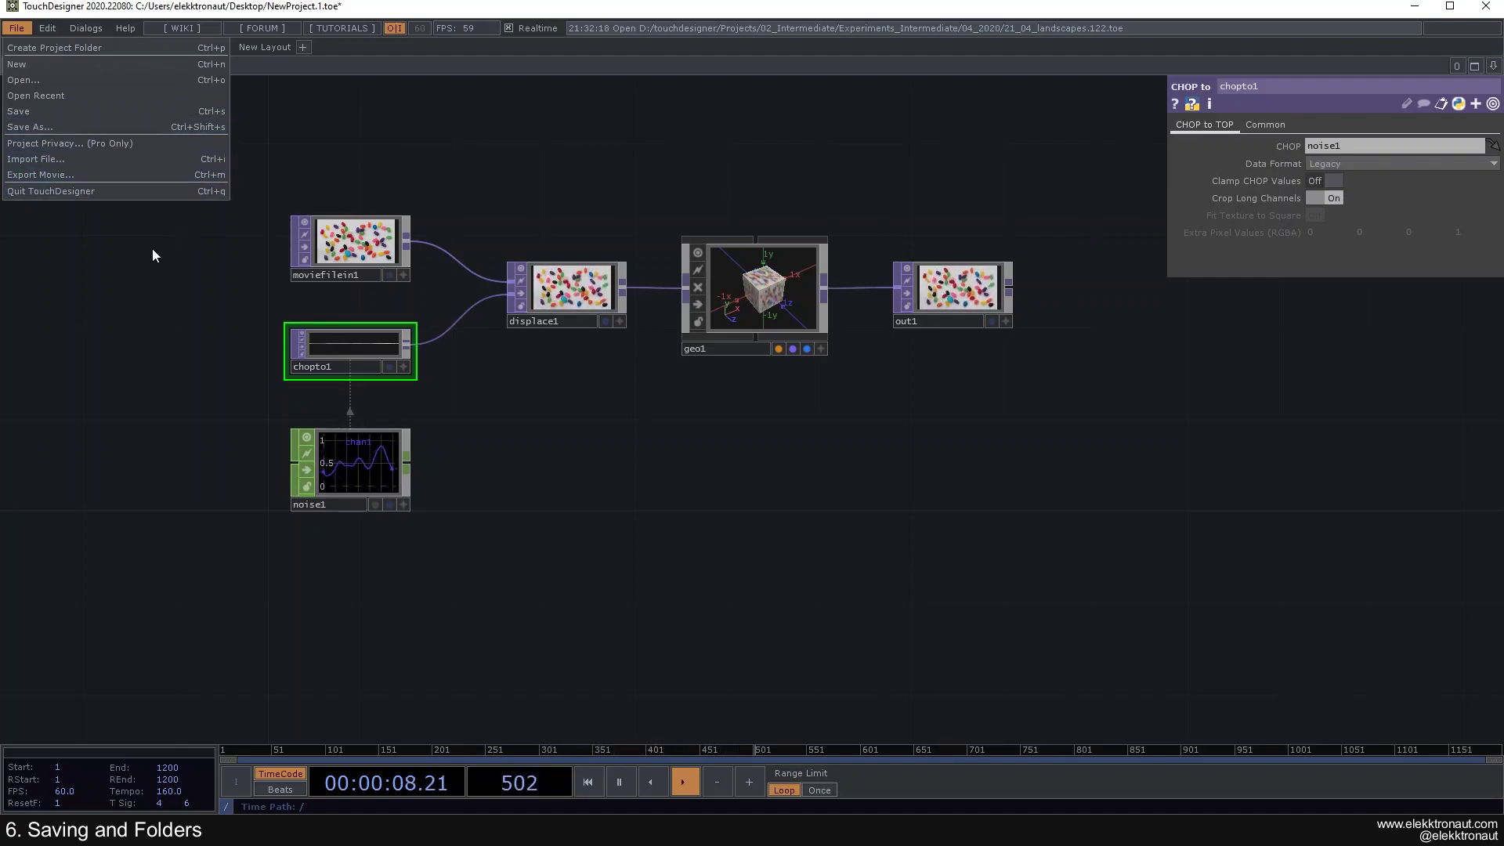
Close the menu, recentre the network, and start Save As for NewProject.1 inside myFolder.
left_click(194, 269)
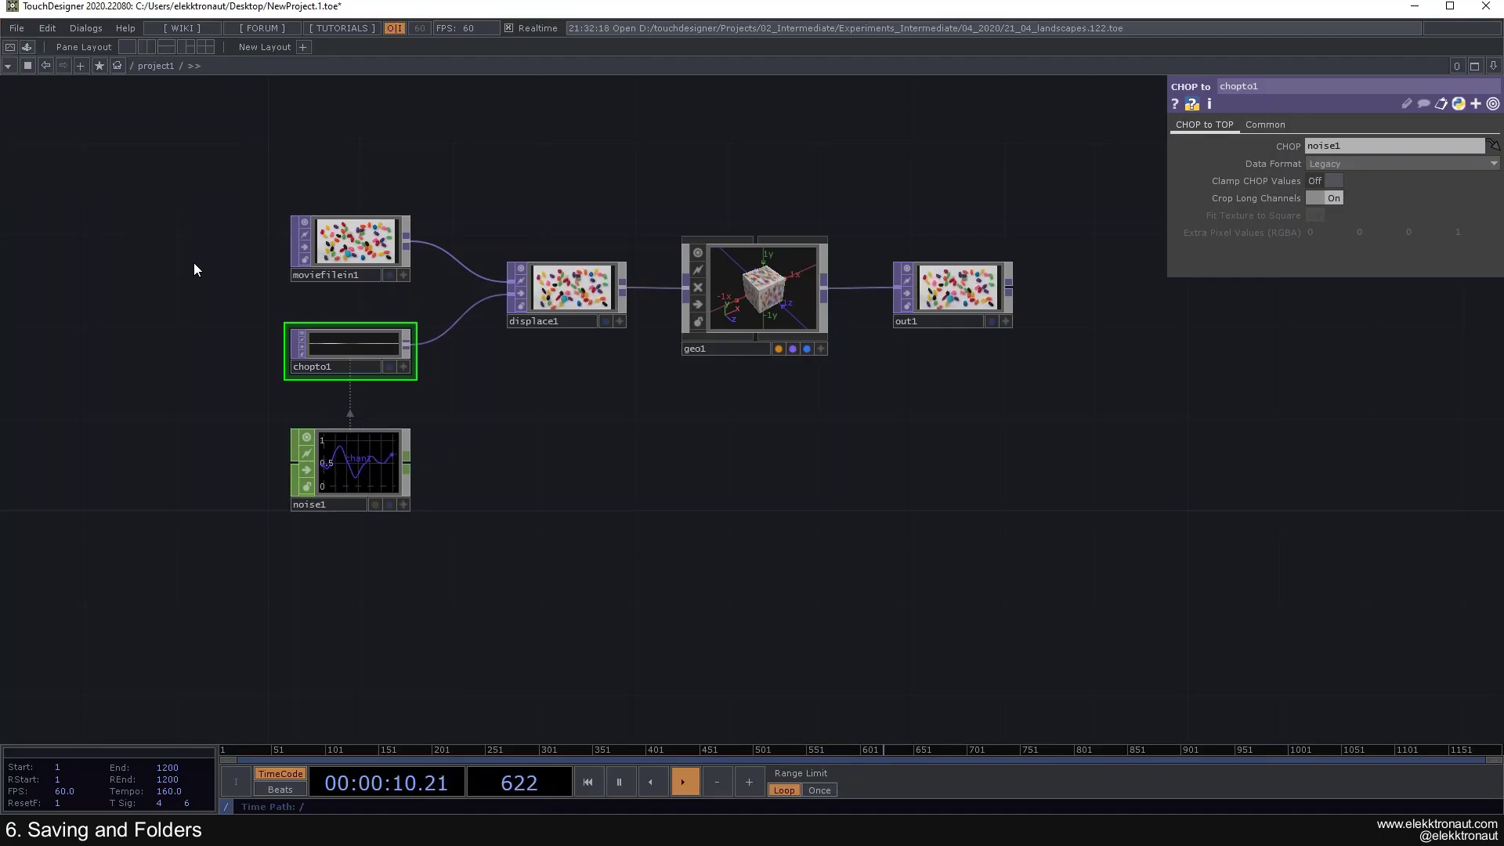
key("h")
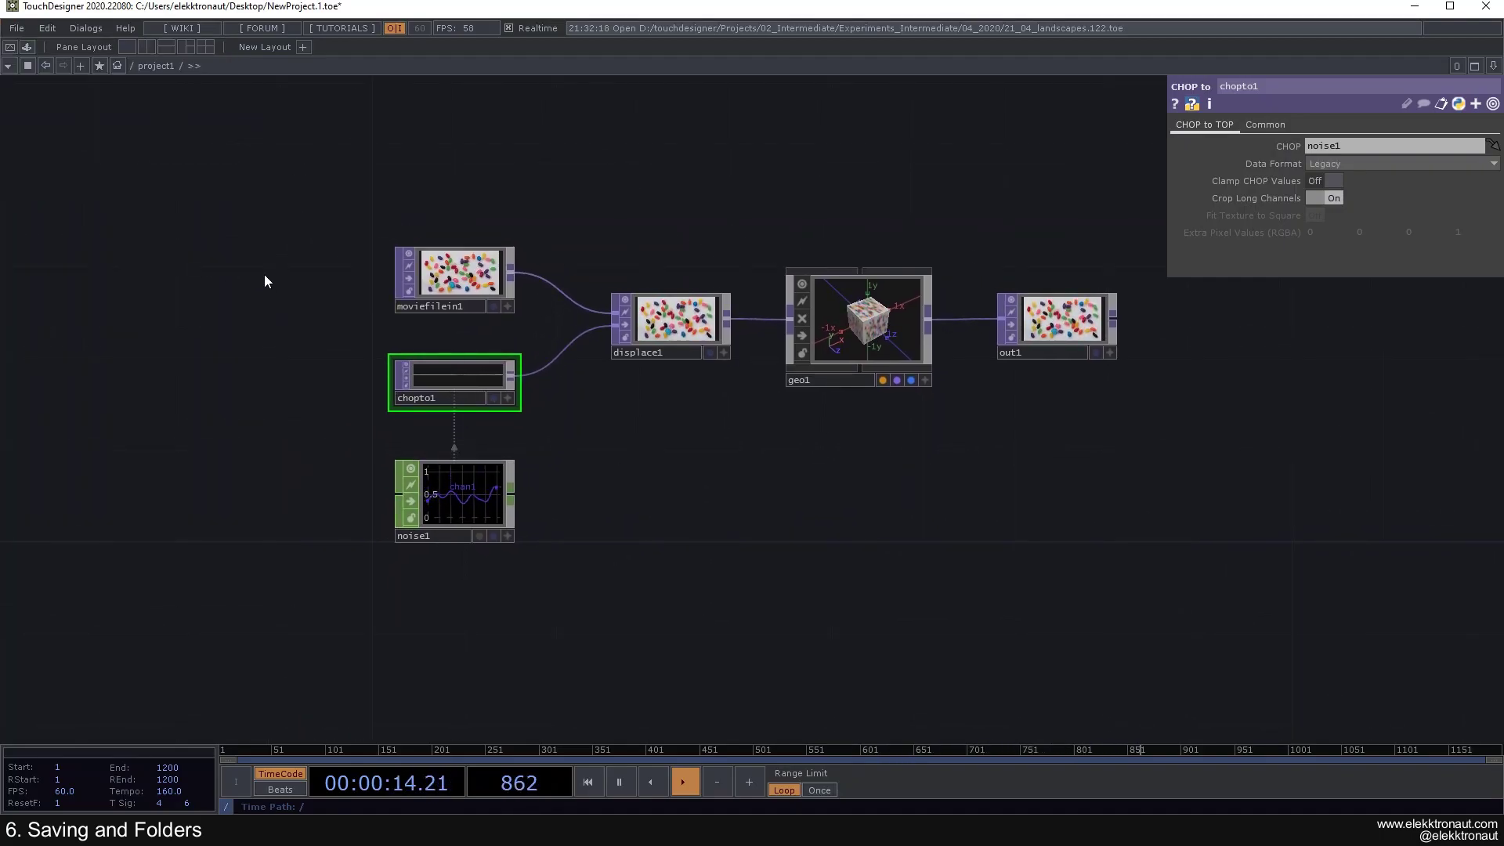
key("ctrl+shift+s")
left_click_drag(302, 40, 372, 69)
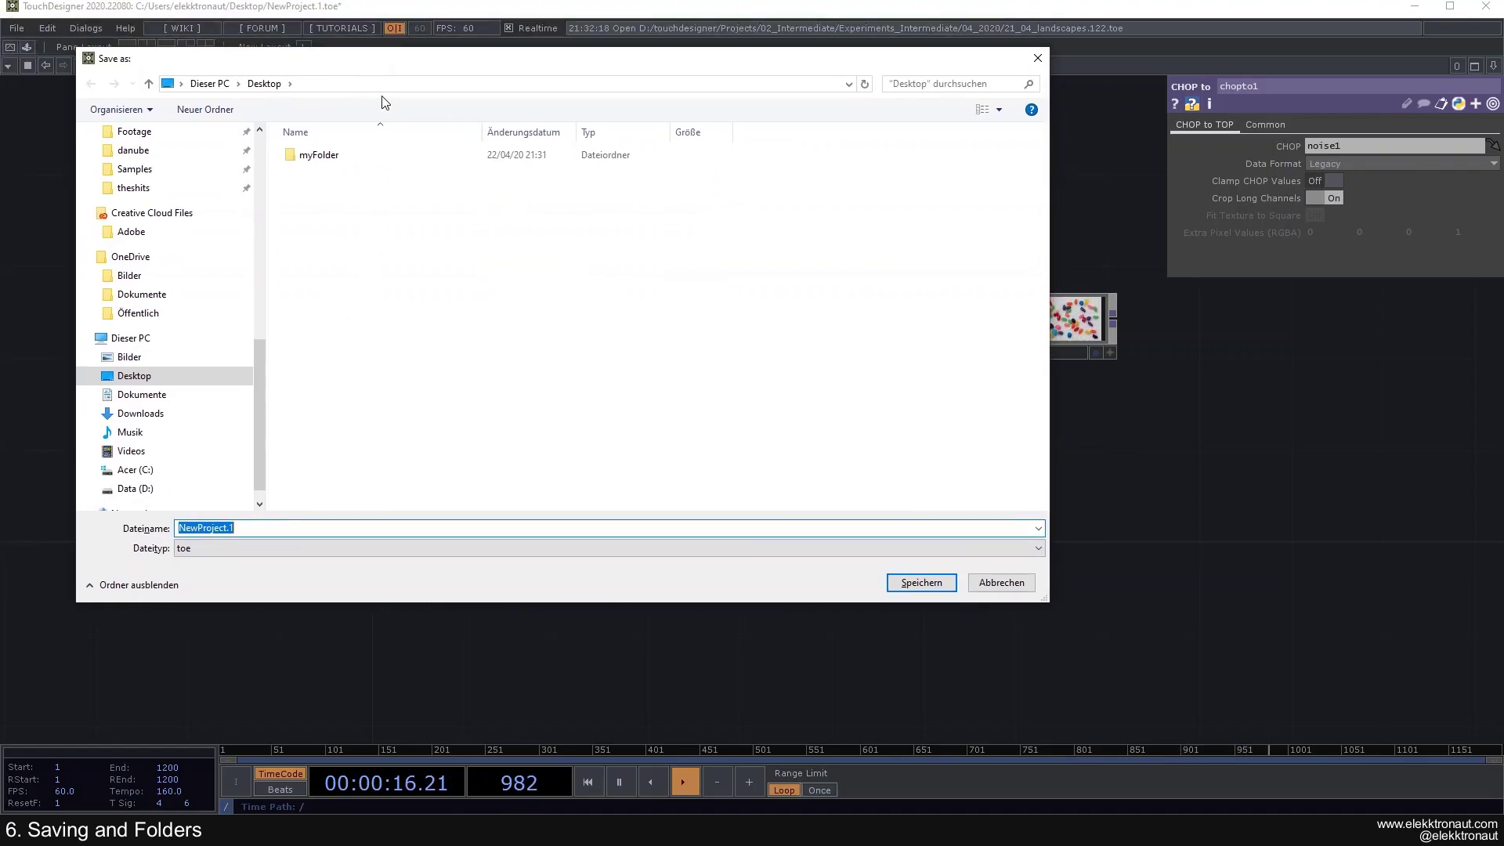
double_click(322, 158)
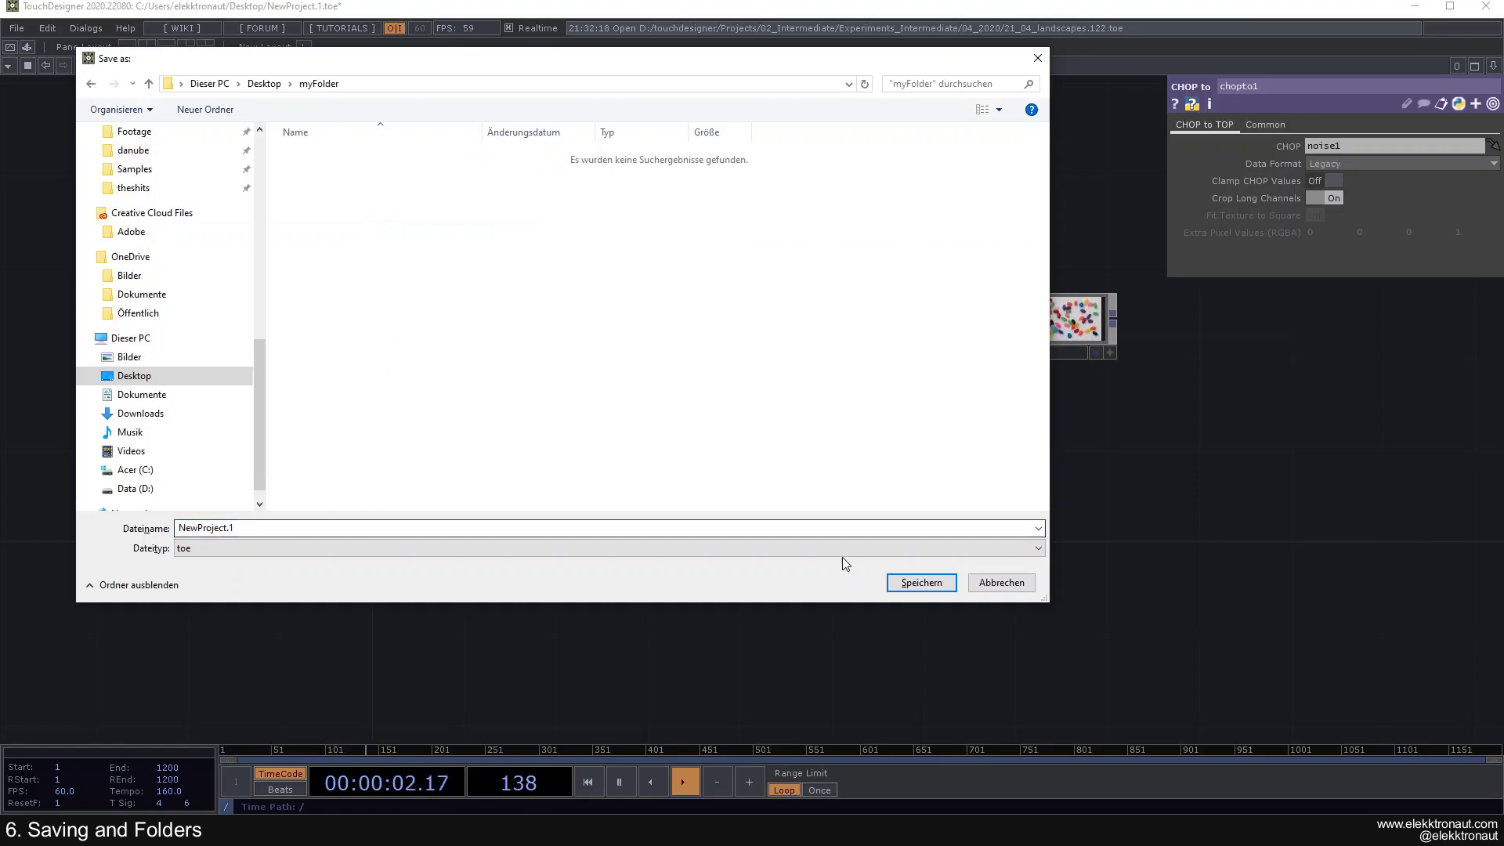
Save NewProject.1 into myFolder, then select moviefilein1 and recentre the network.
left_click(921, 583)
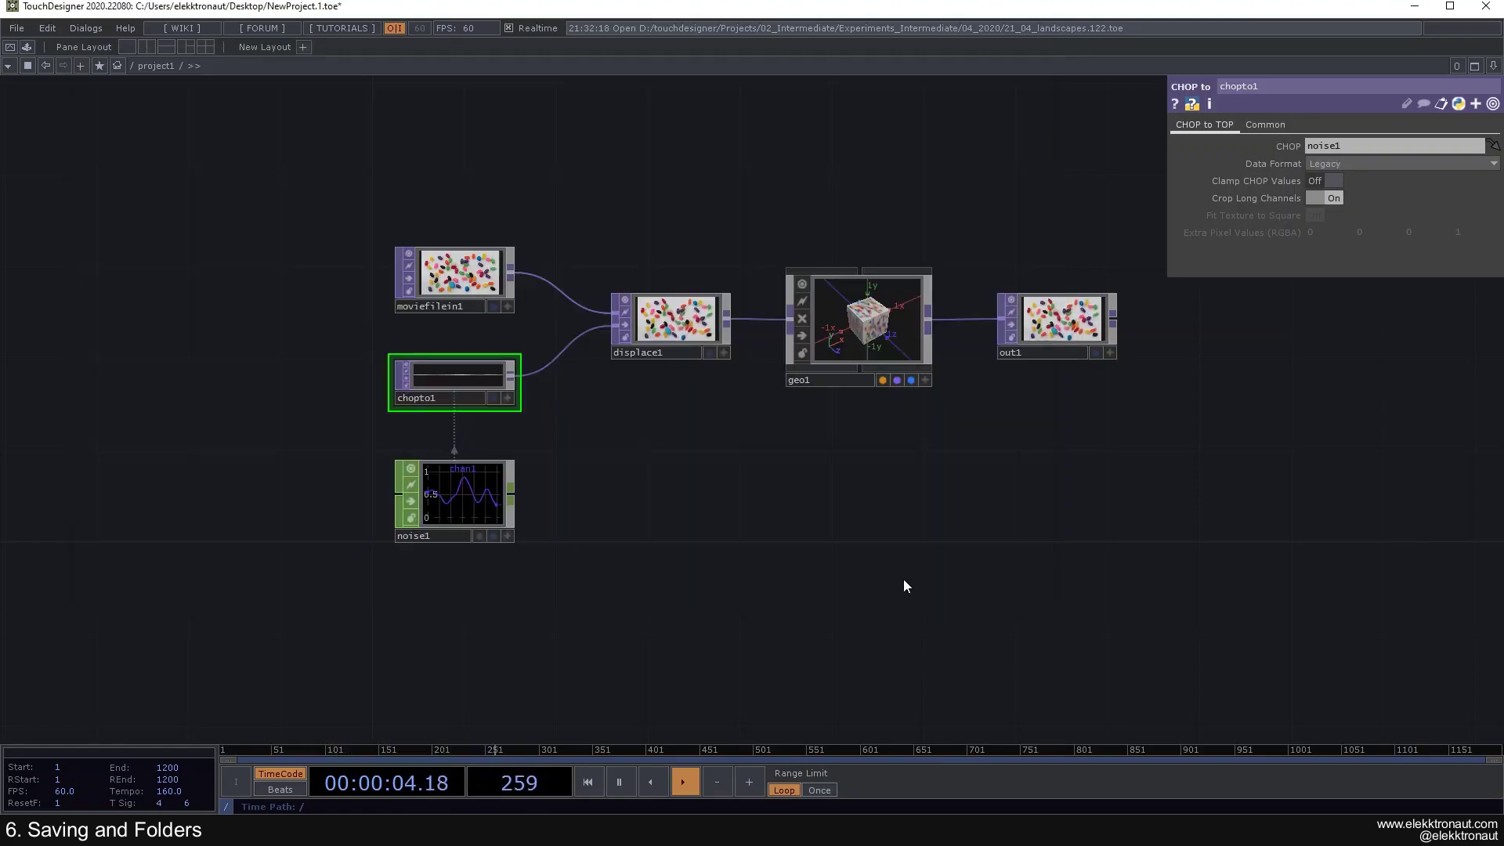
left_click_drag(681, 514, 541, 494)
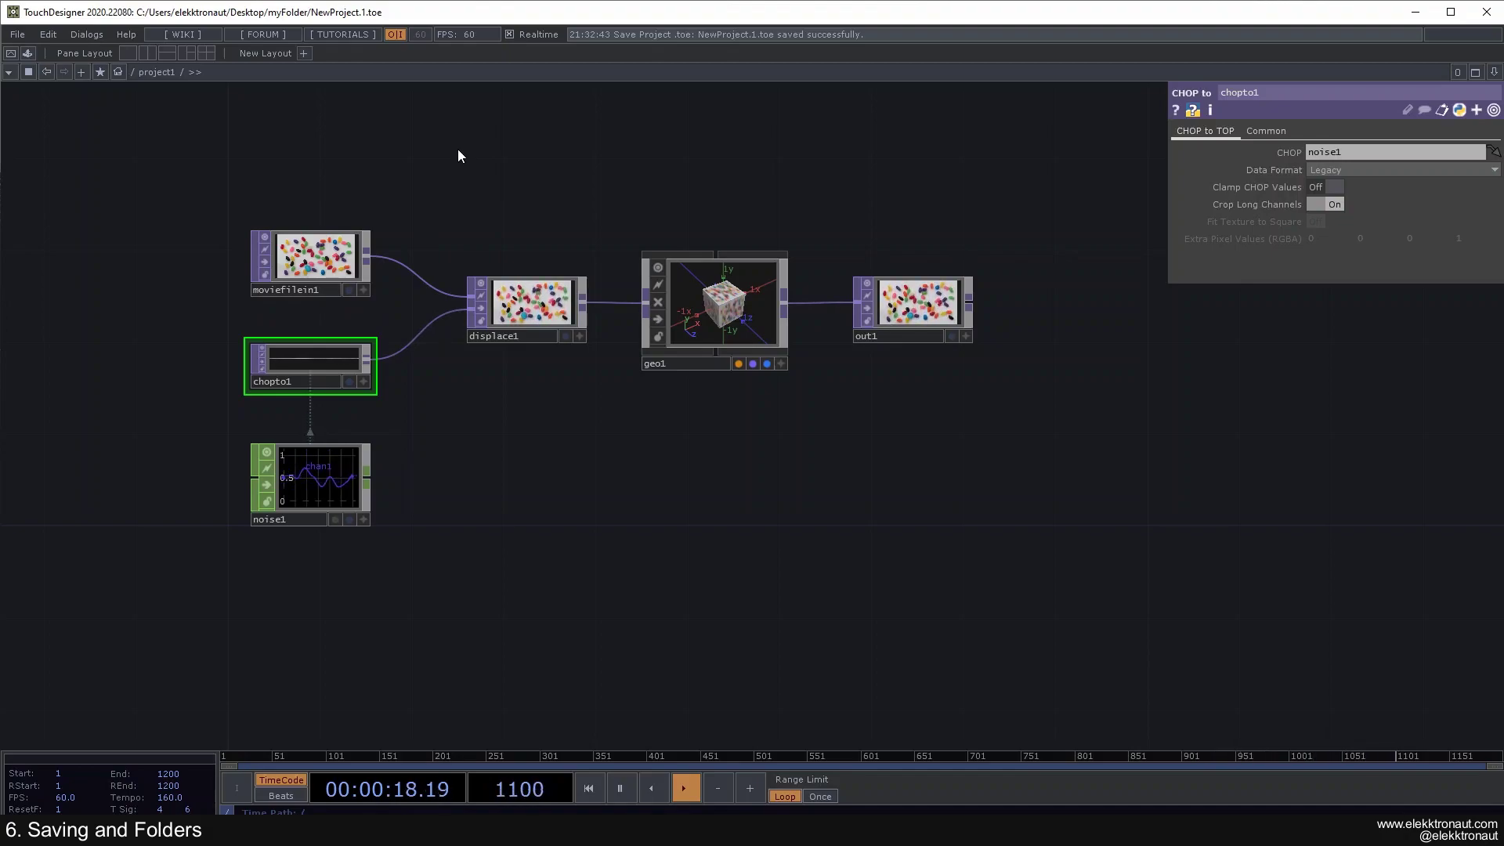
left_click(351, 246)
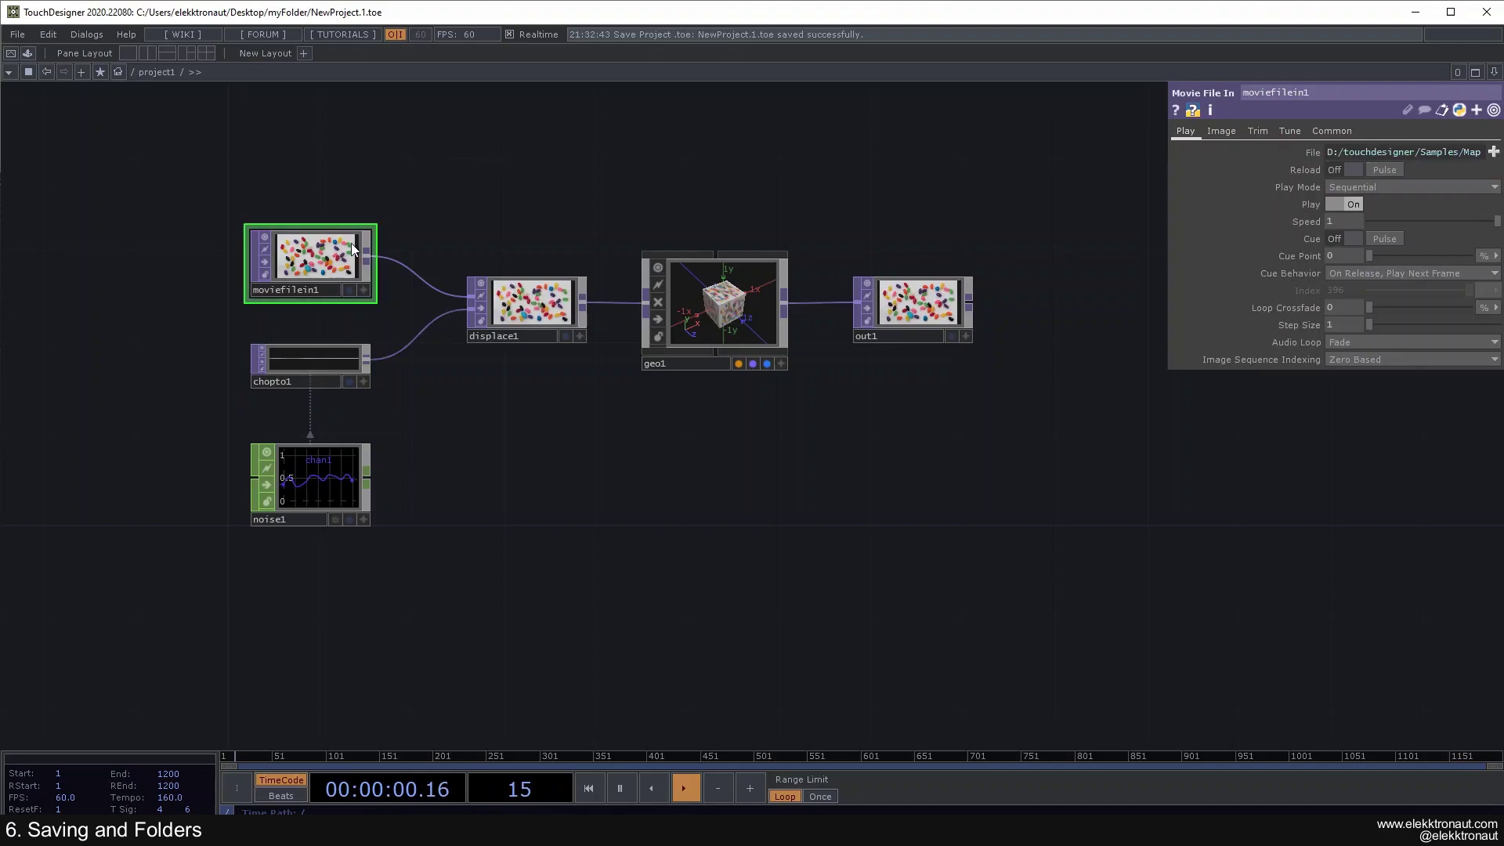
key("h")
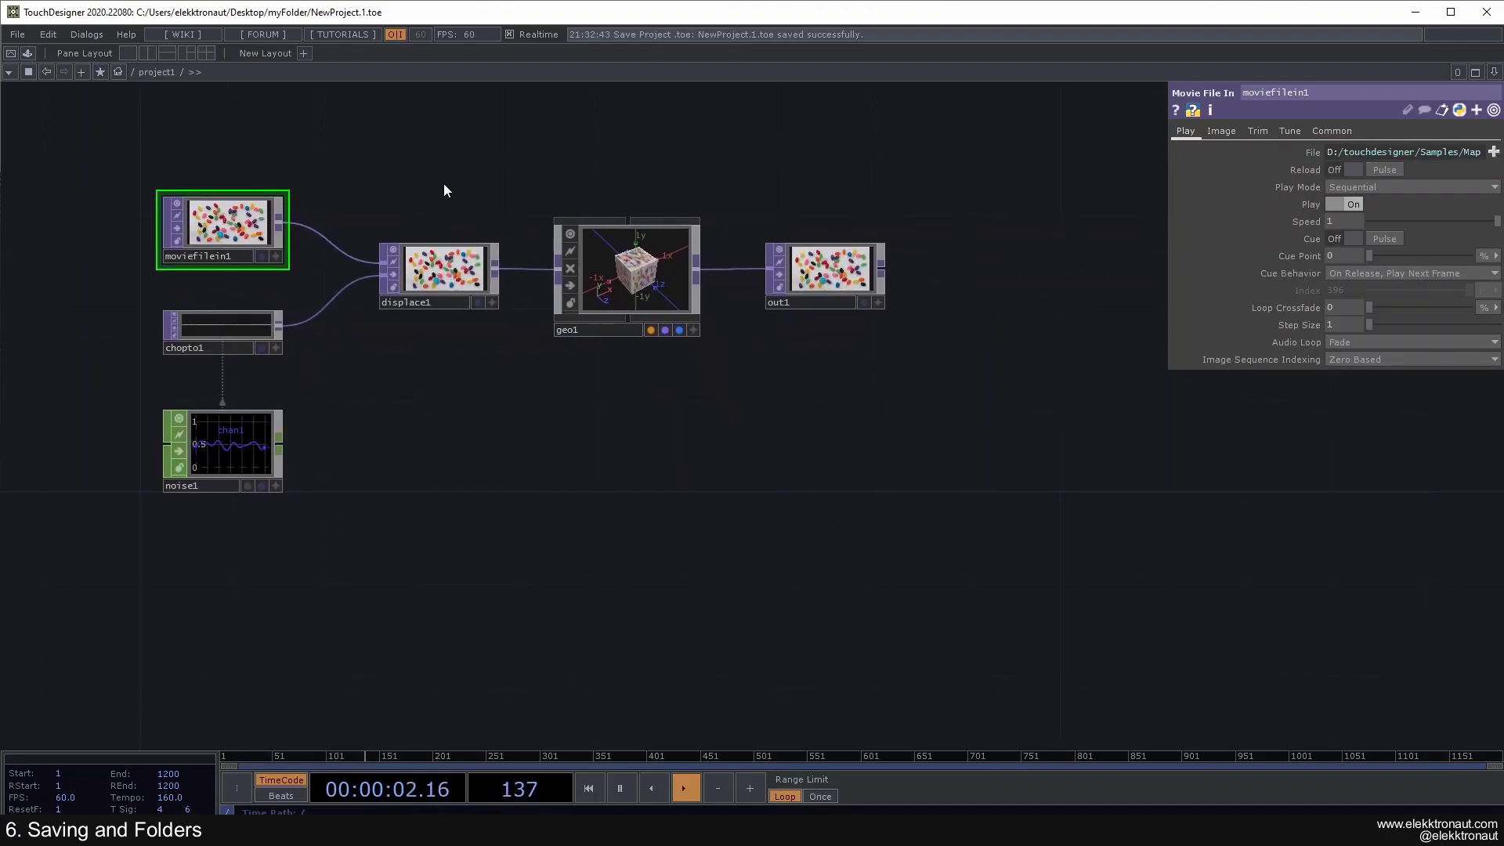
Save NewProject.2, toggle geo1's viewer on and off, and save again as NewProject.3.
key("ctrl+s")
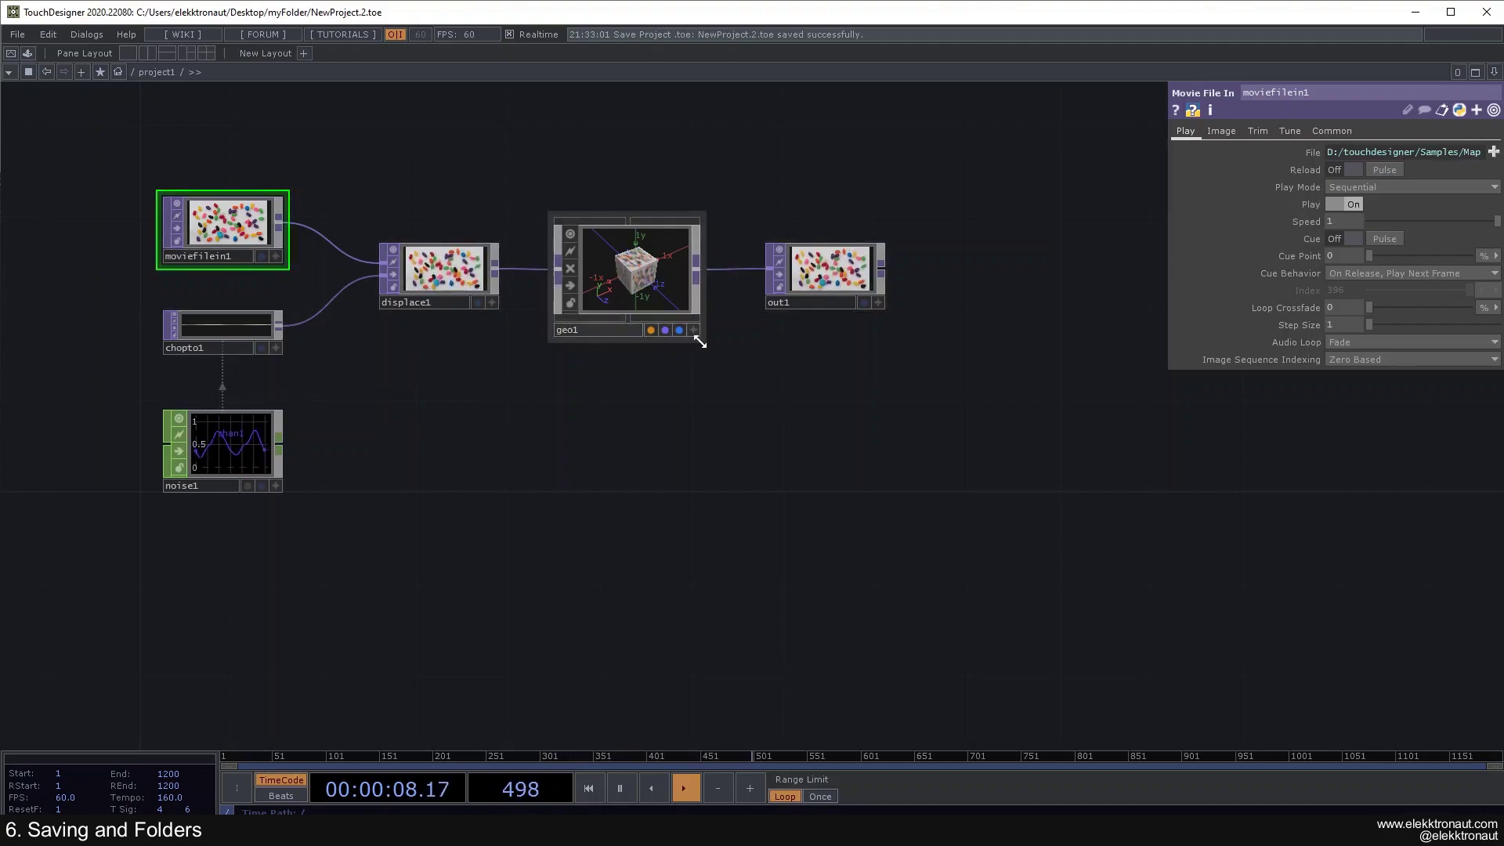
left_click(695, 330)
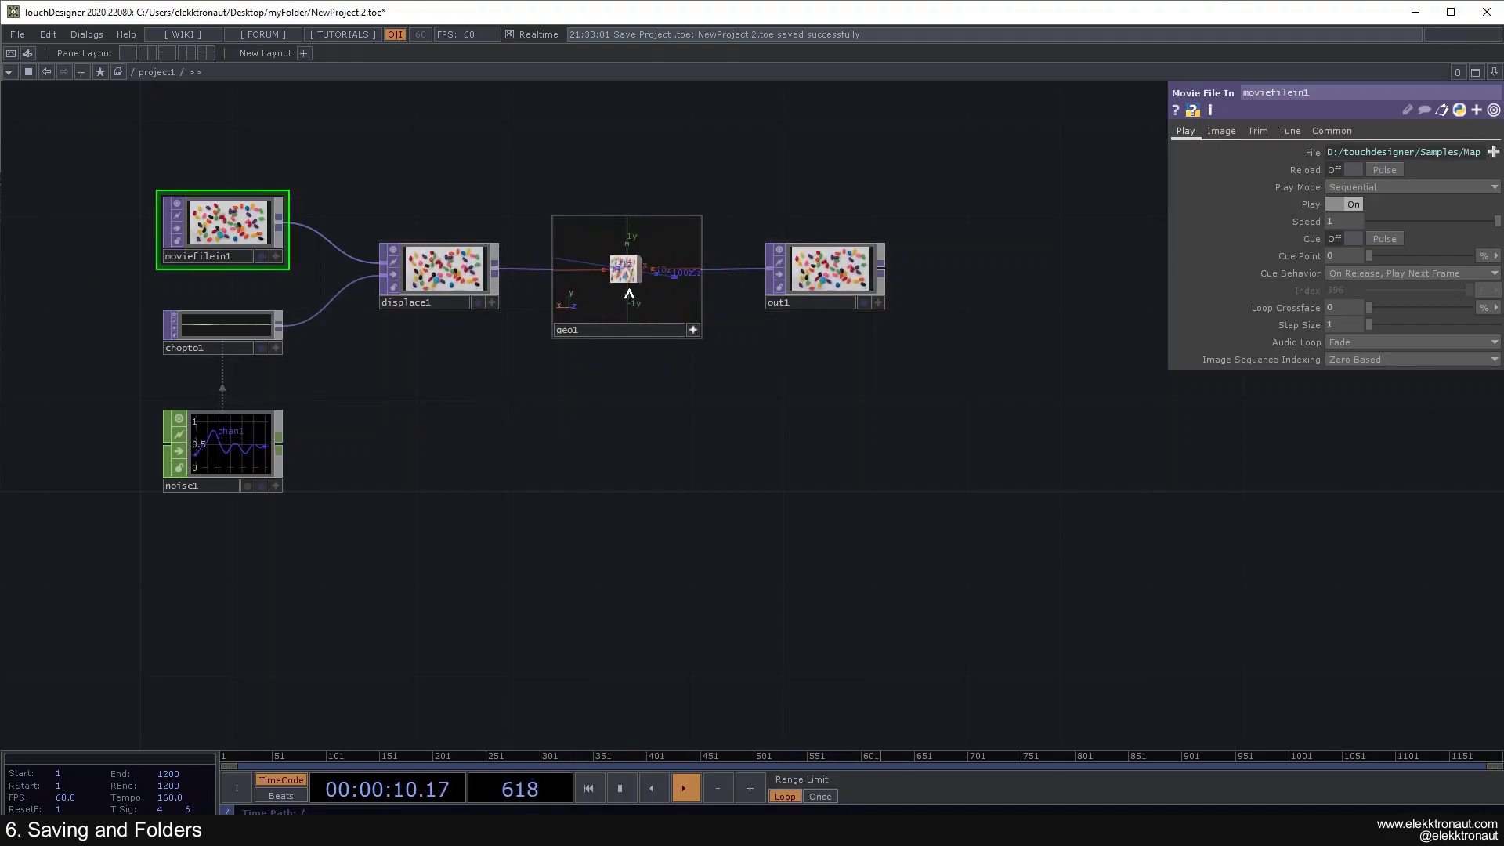
left_click(693, 331)
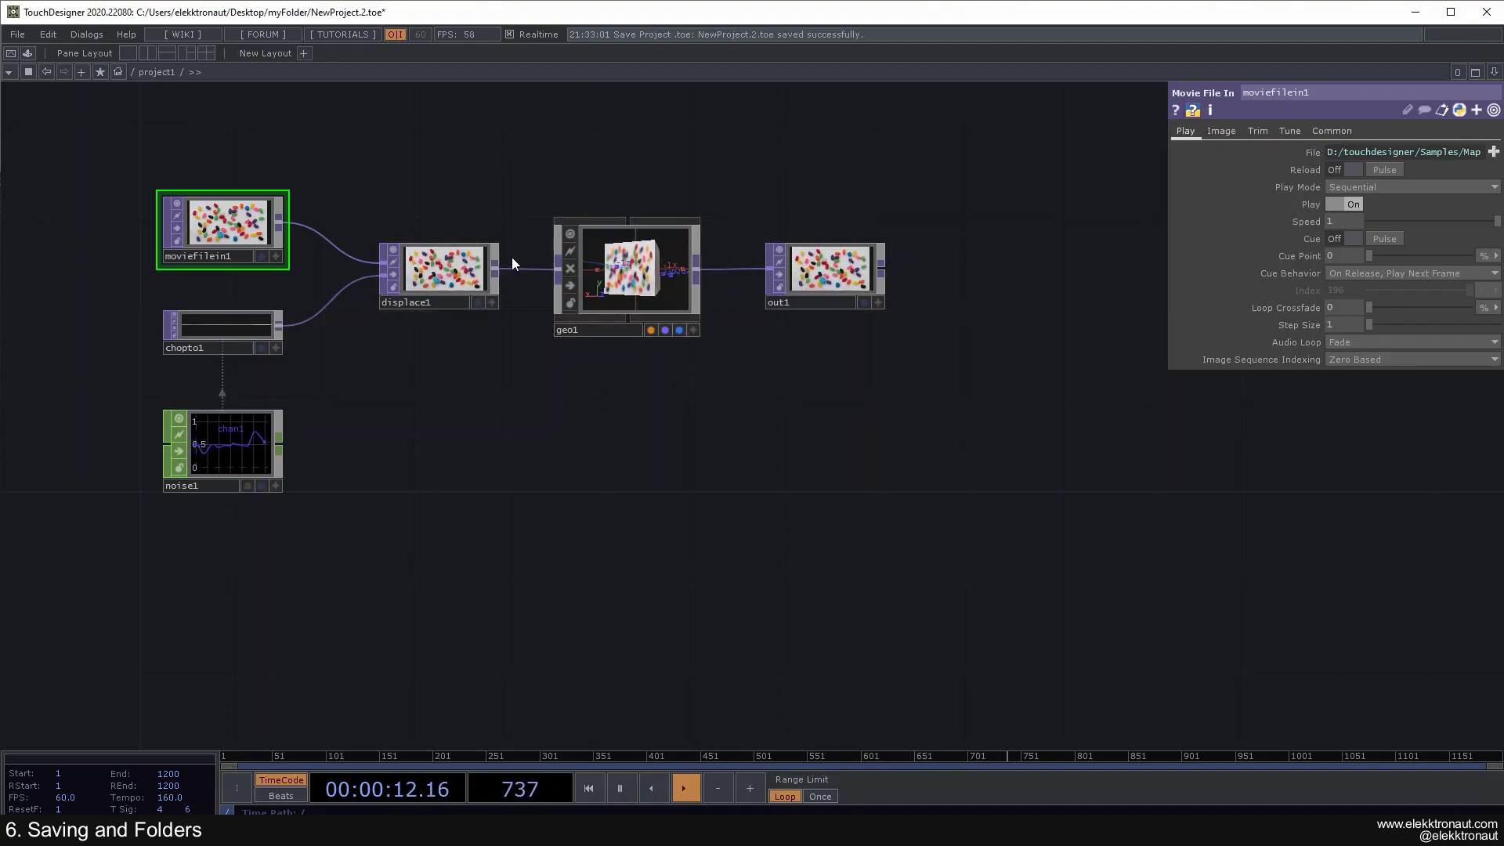
key("ctrl+s")
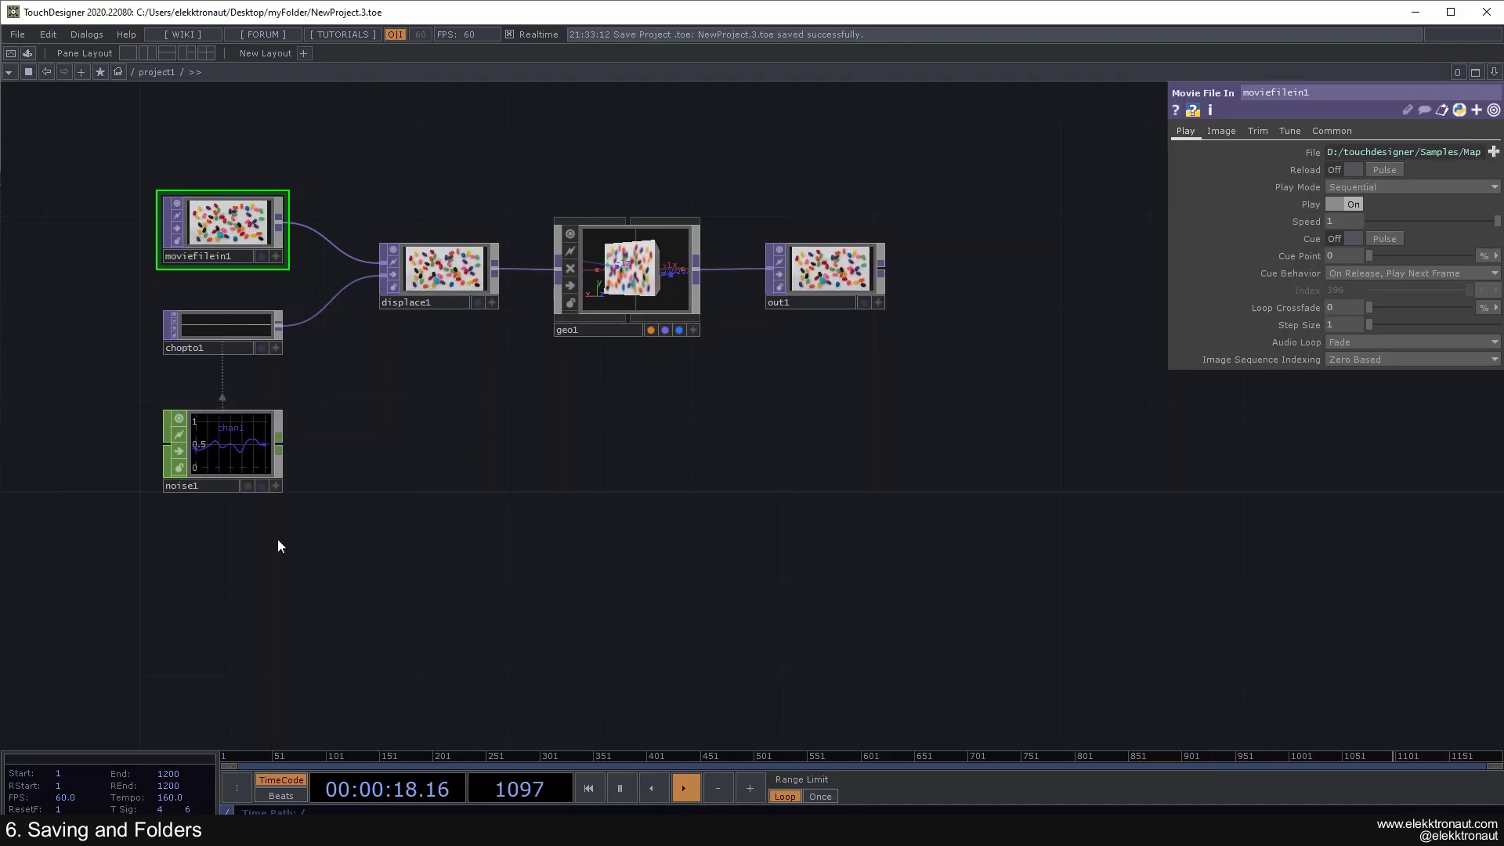
key("alt+Tab")
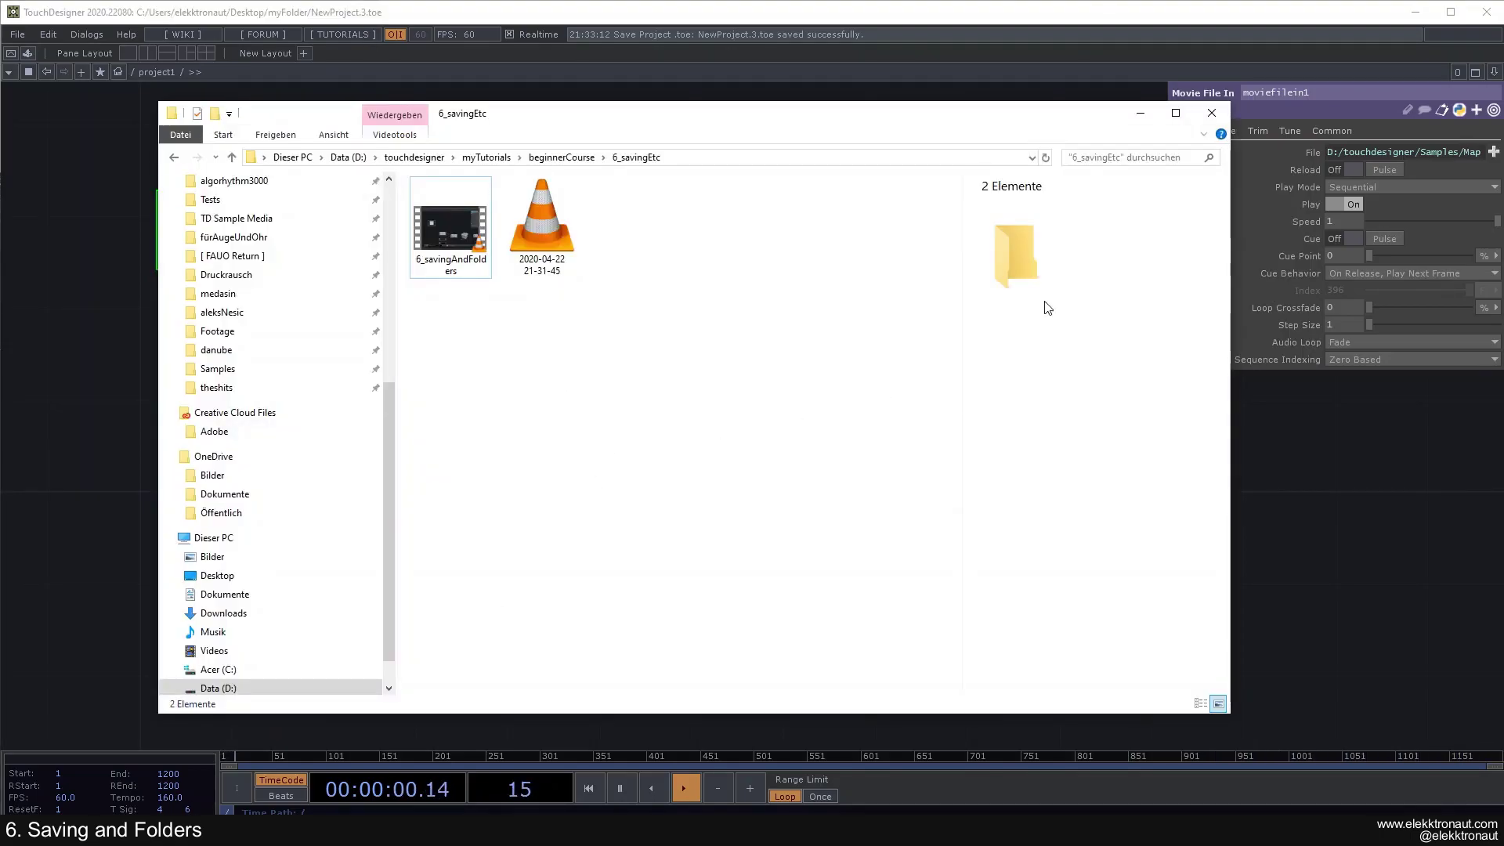
left_click(1413, 12)
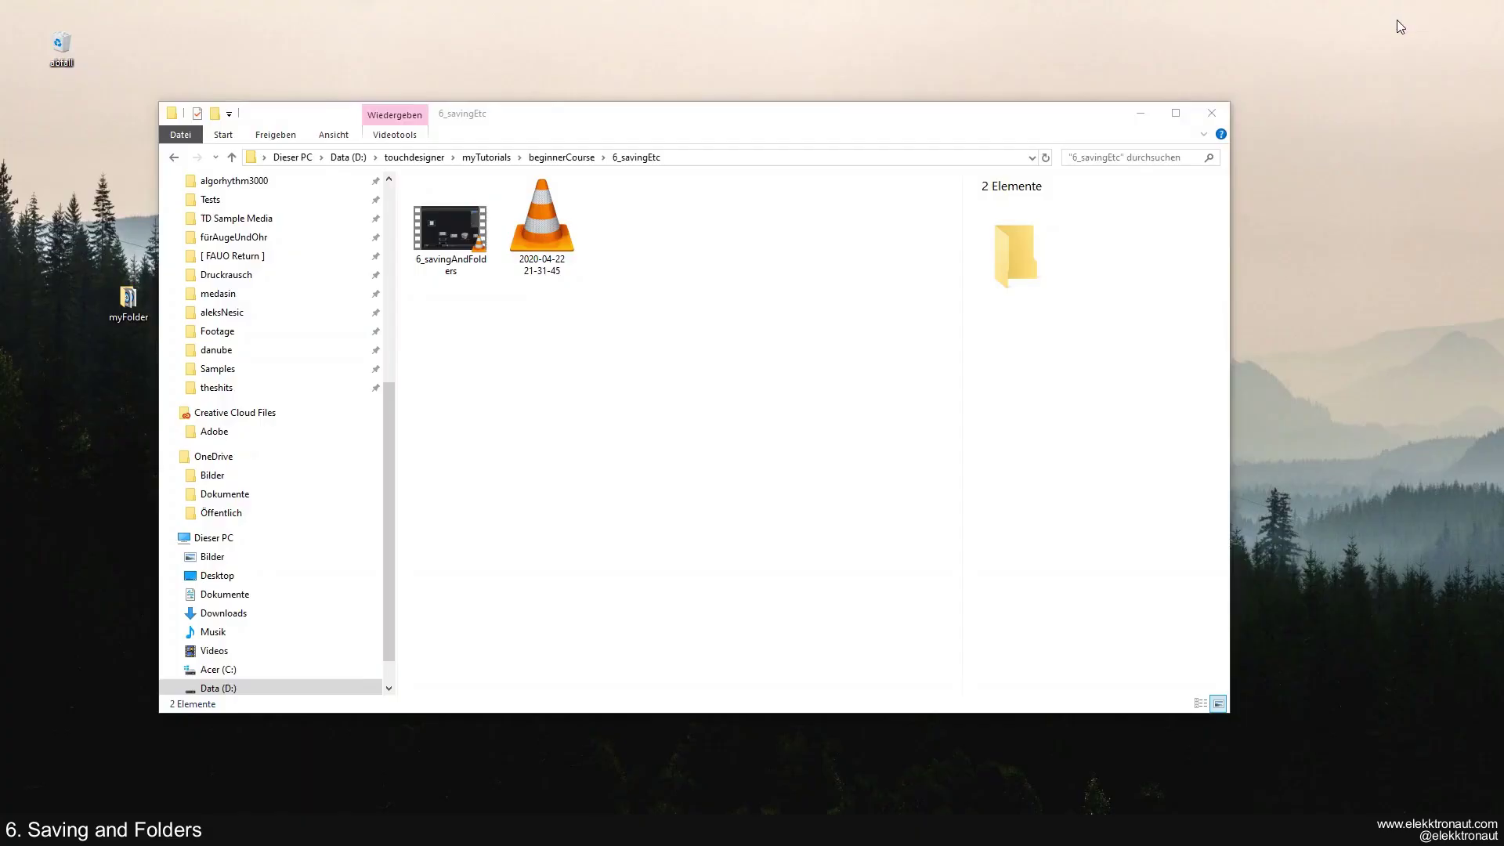
left_click(1175, 112)
left_click(1441, 12)
left_click(1139, 110)
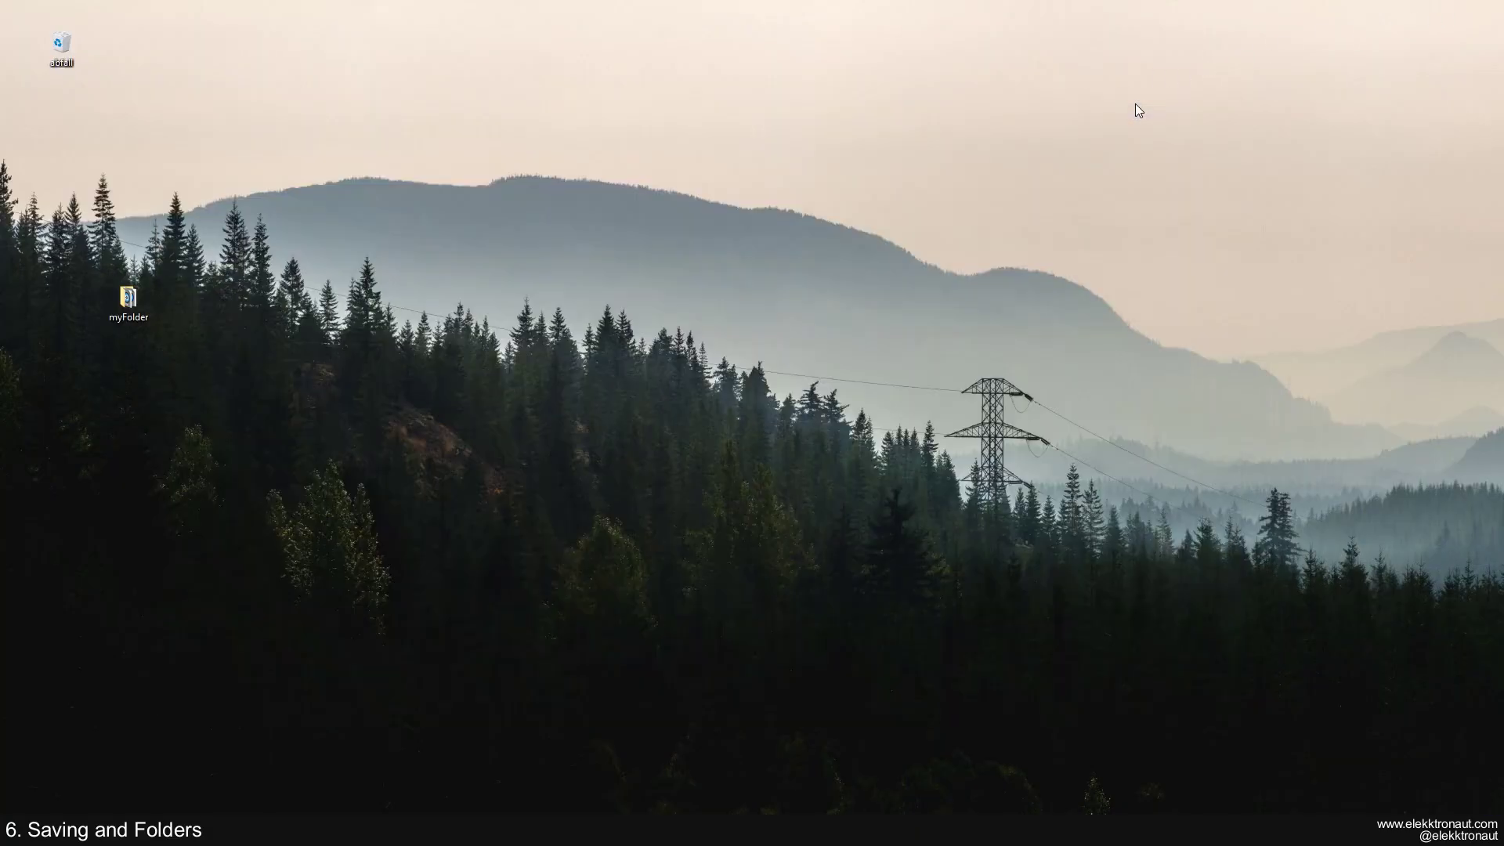
double_click(130, 302)
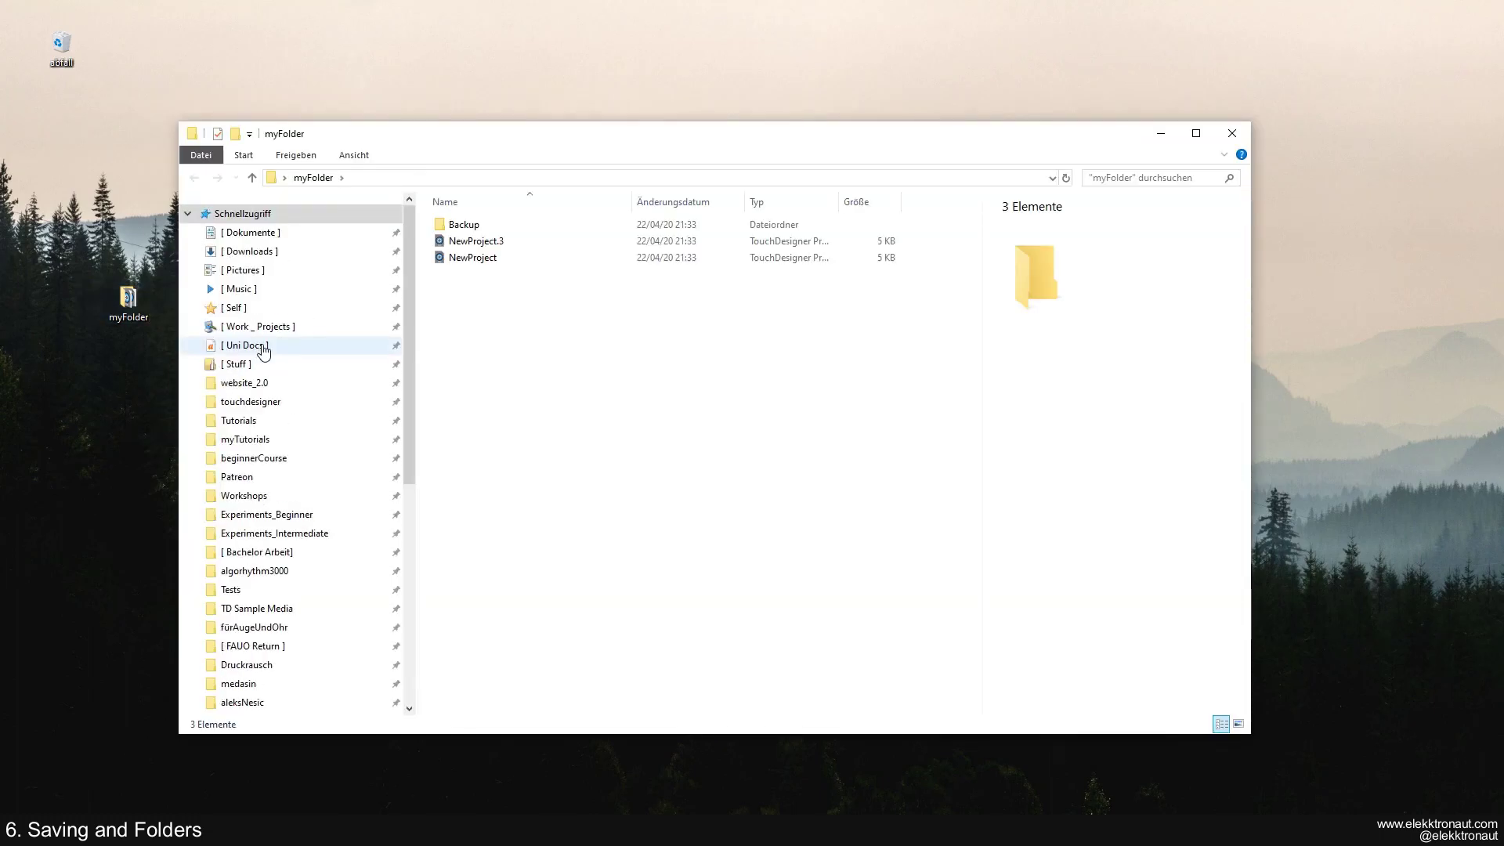
left_click_drag(571, 140, 585, 94)
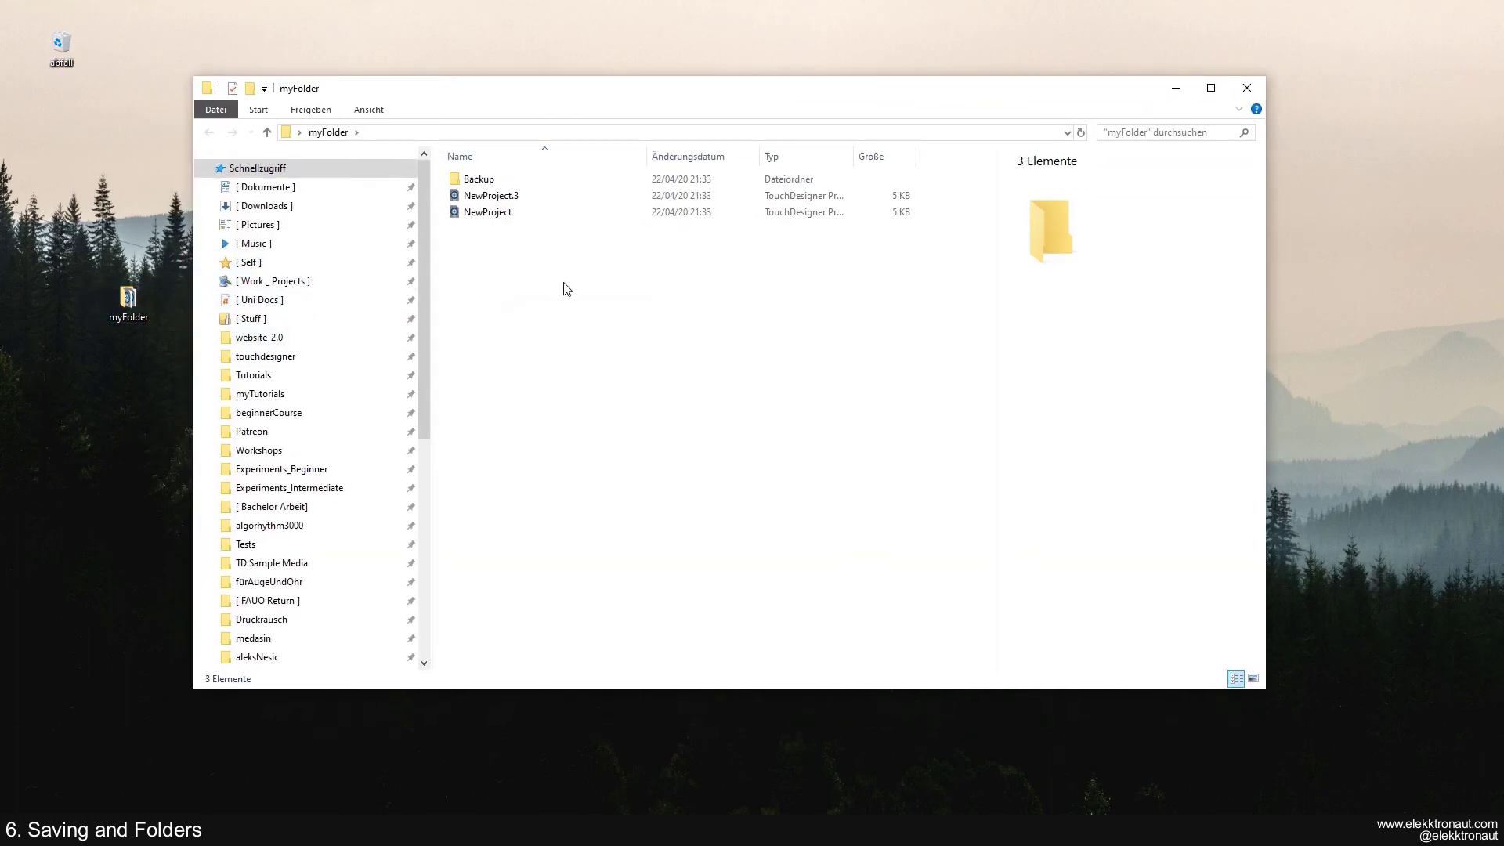
right_click(571, 345)
left_click(533, 294)
left_click(492, 199)
left_click(508, 229)
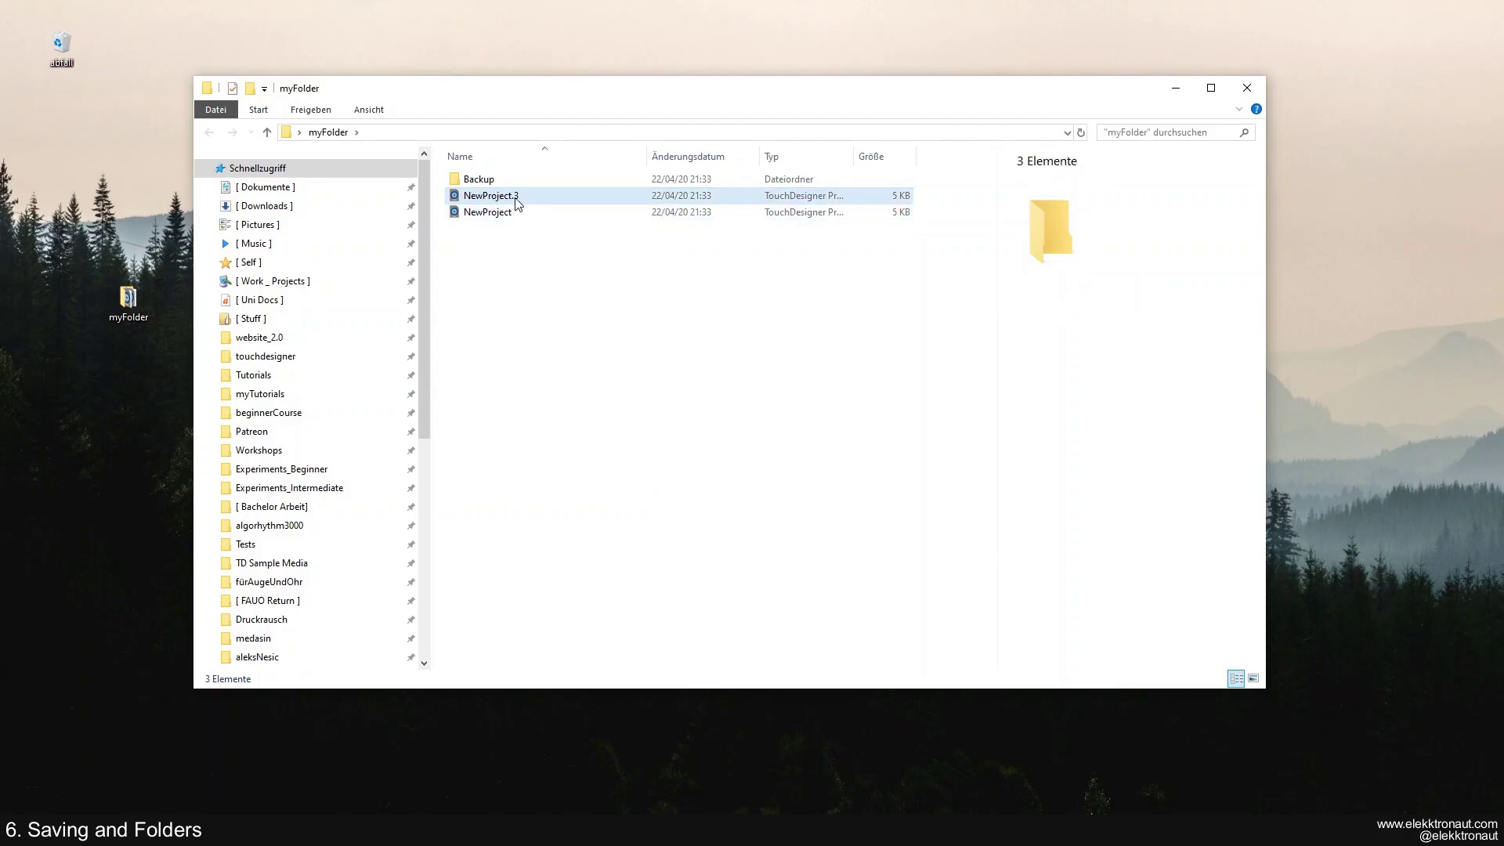
double_click(479, 180)
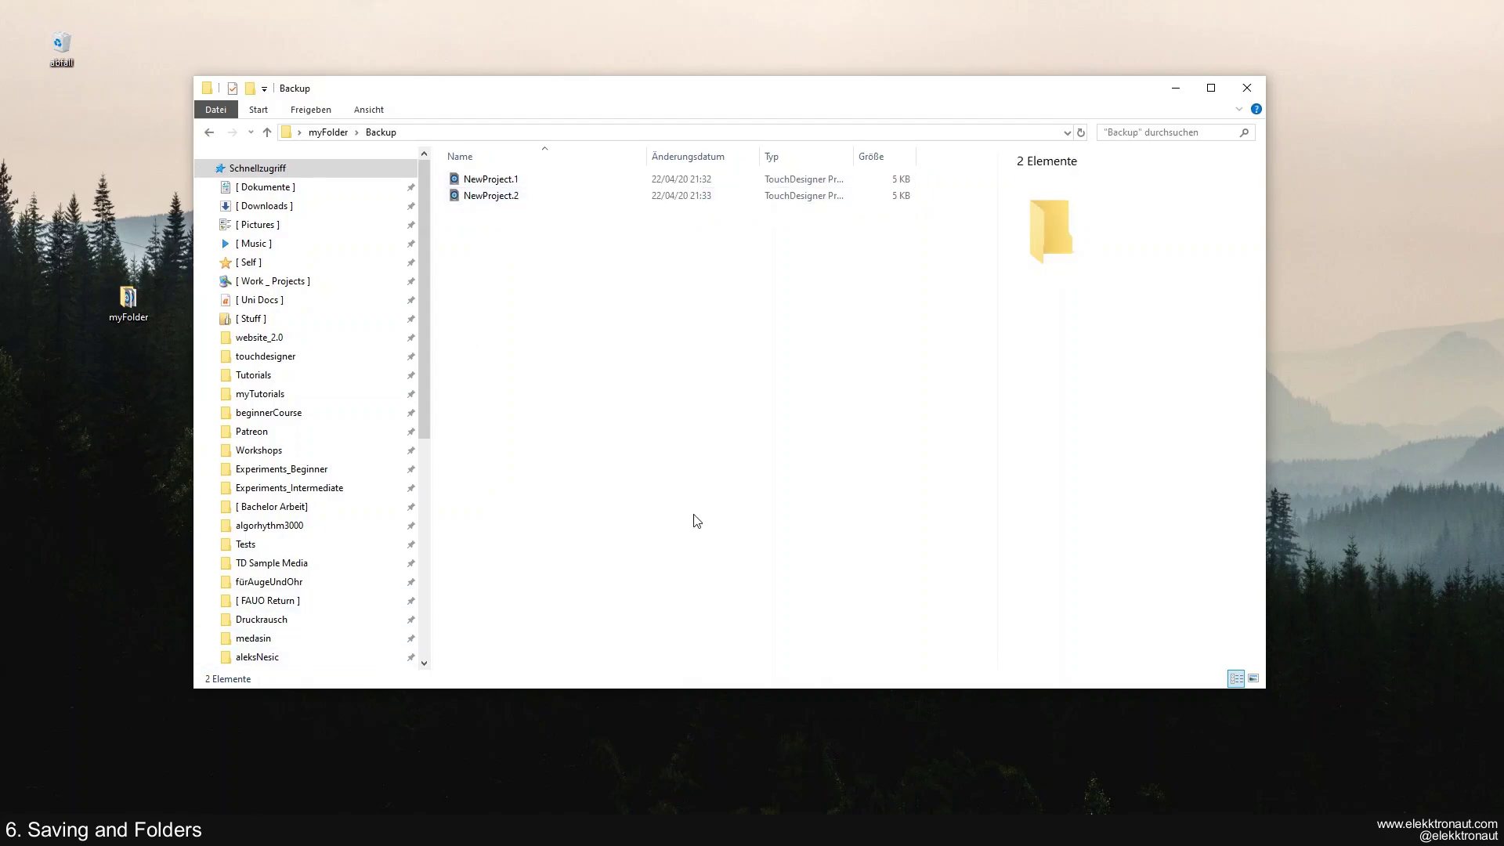
key("alt+Up")
Save increments up to NewProject.8 and check its details in myFolder.
key("alt+Tab")
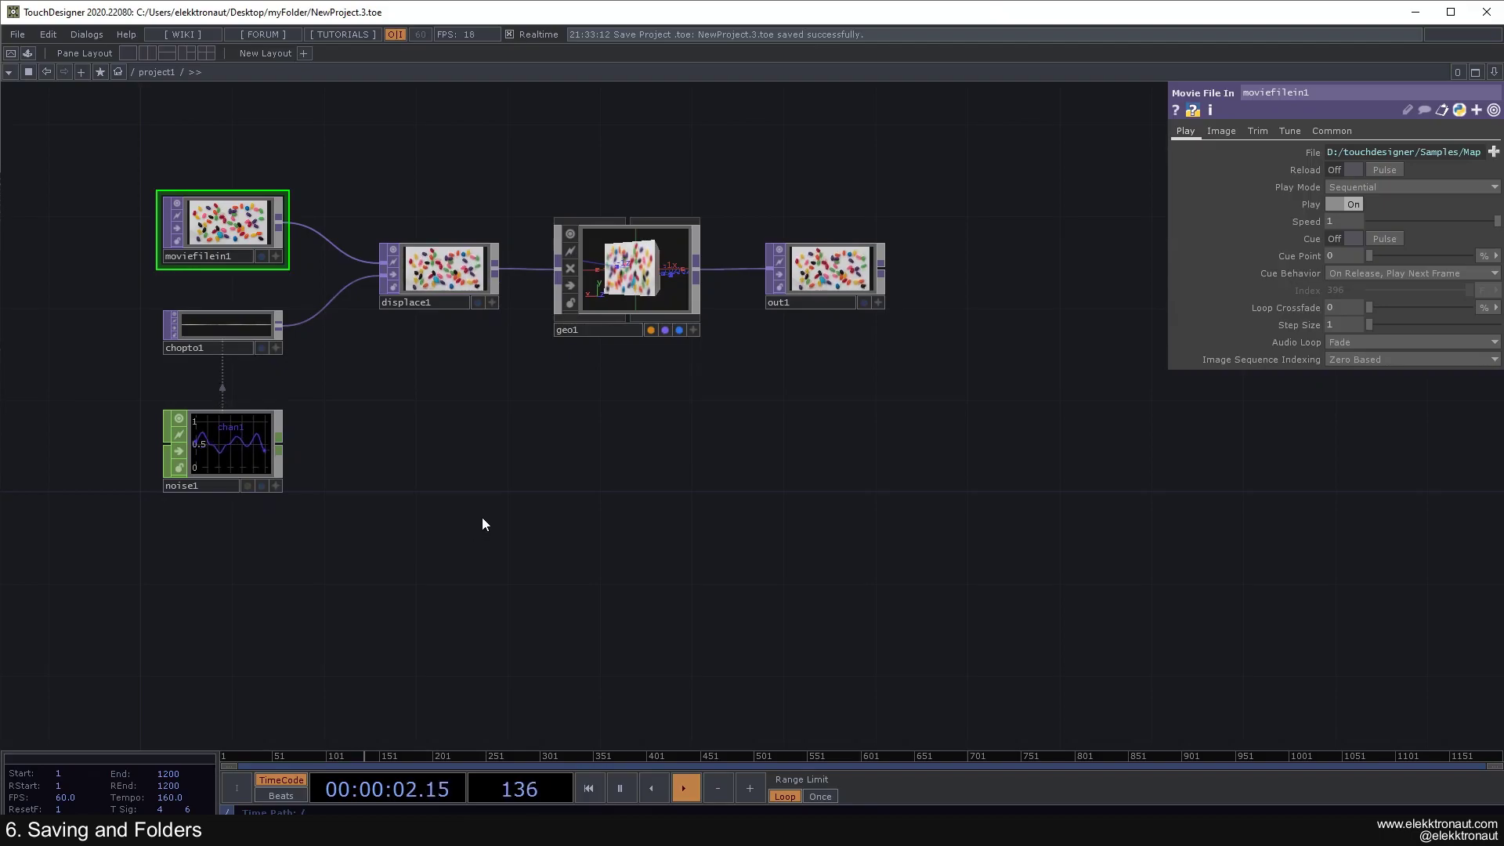
key("ctrl+s")
key("ctrl+s")
key("ctrl+s")
key("ctrl+s")
key("ctrl+s")
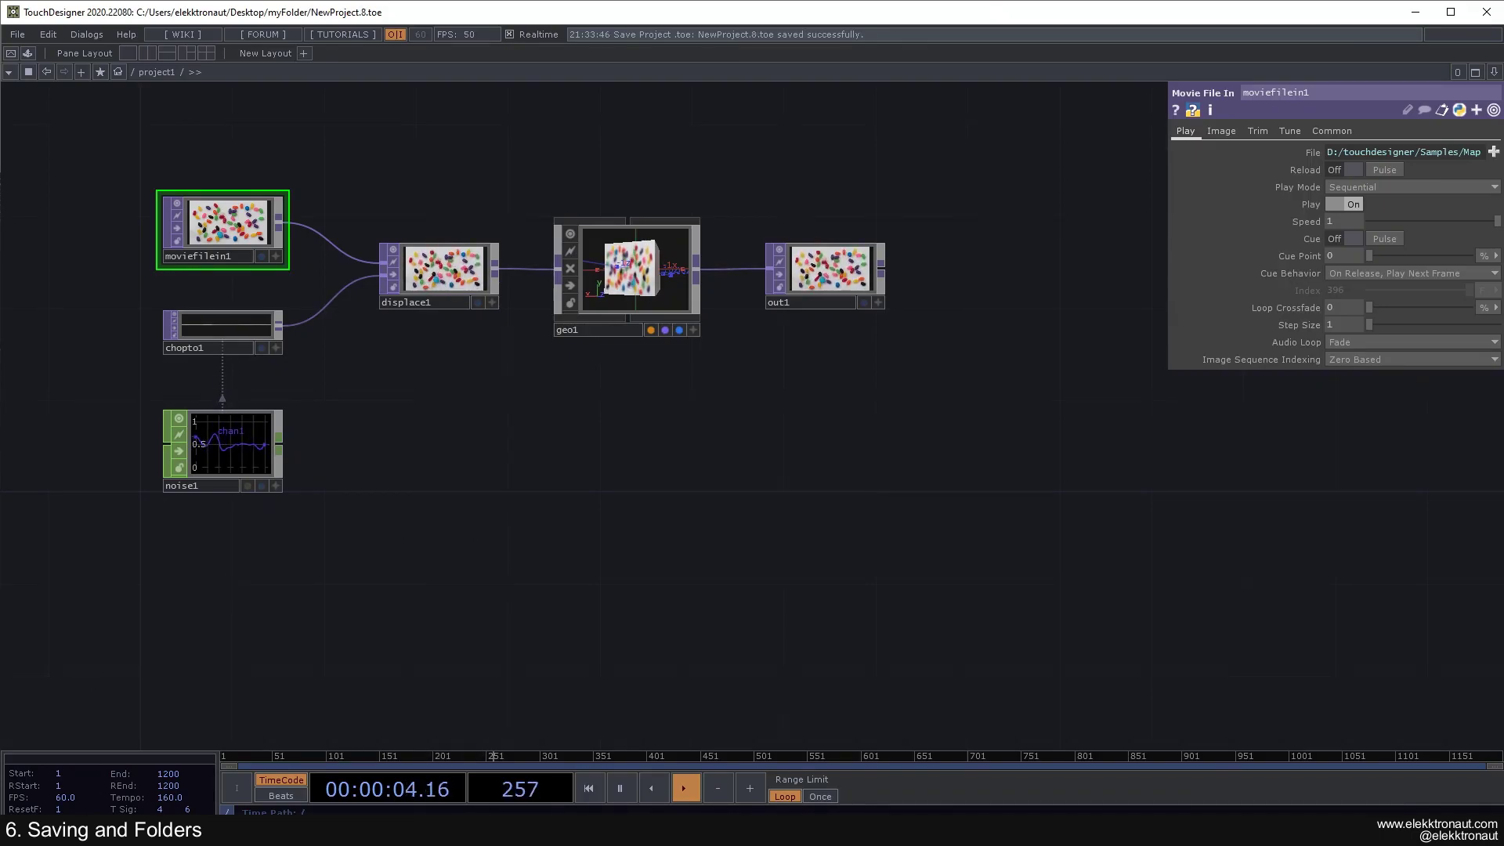
left_click(242, 753)
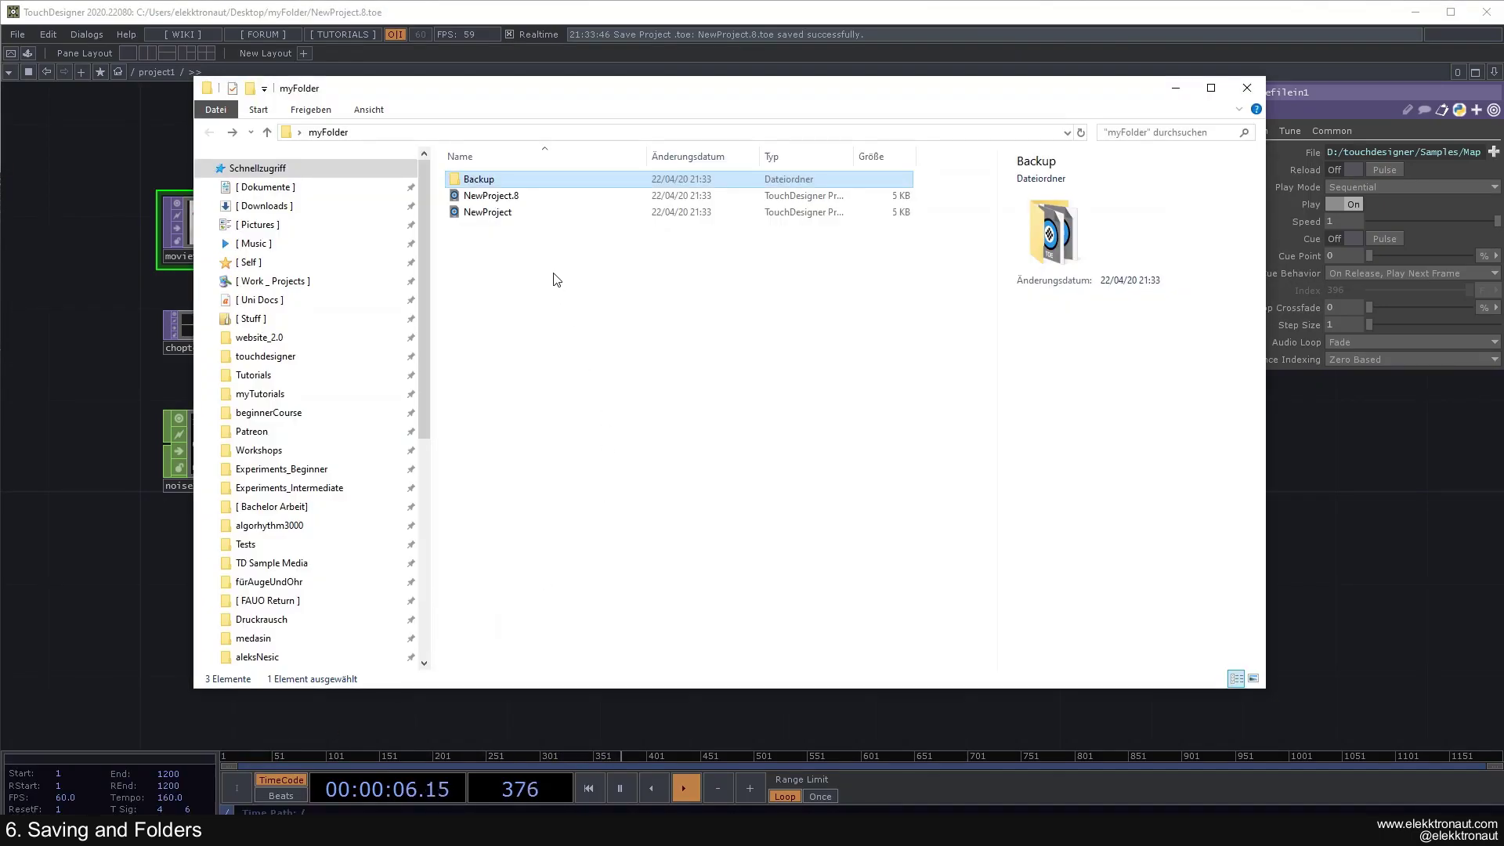
left_click(538, 249)
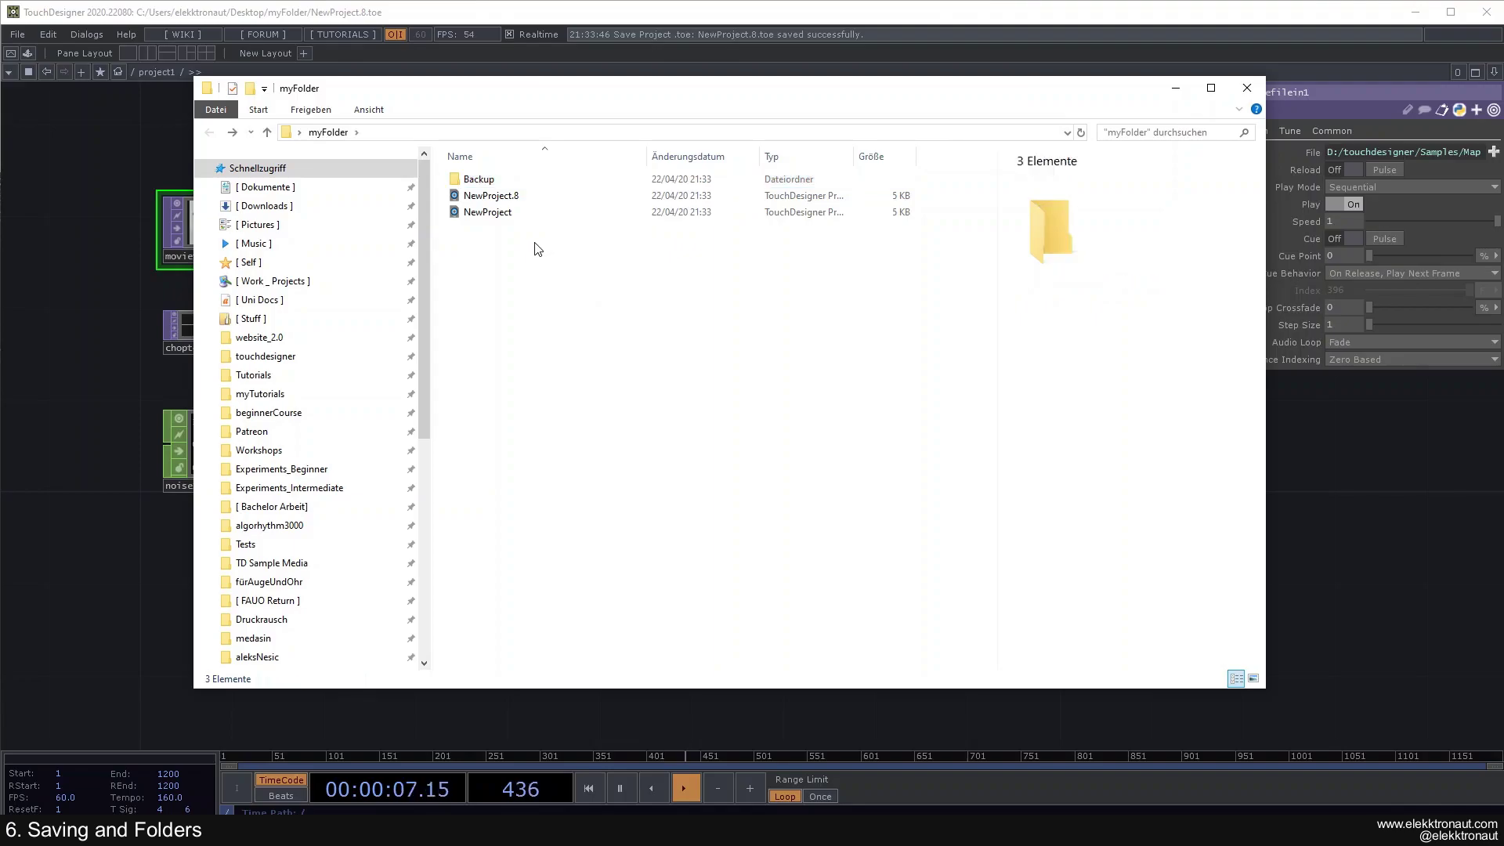
left_click(524, 199)
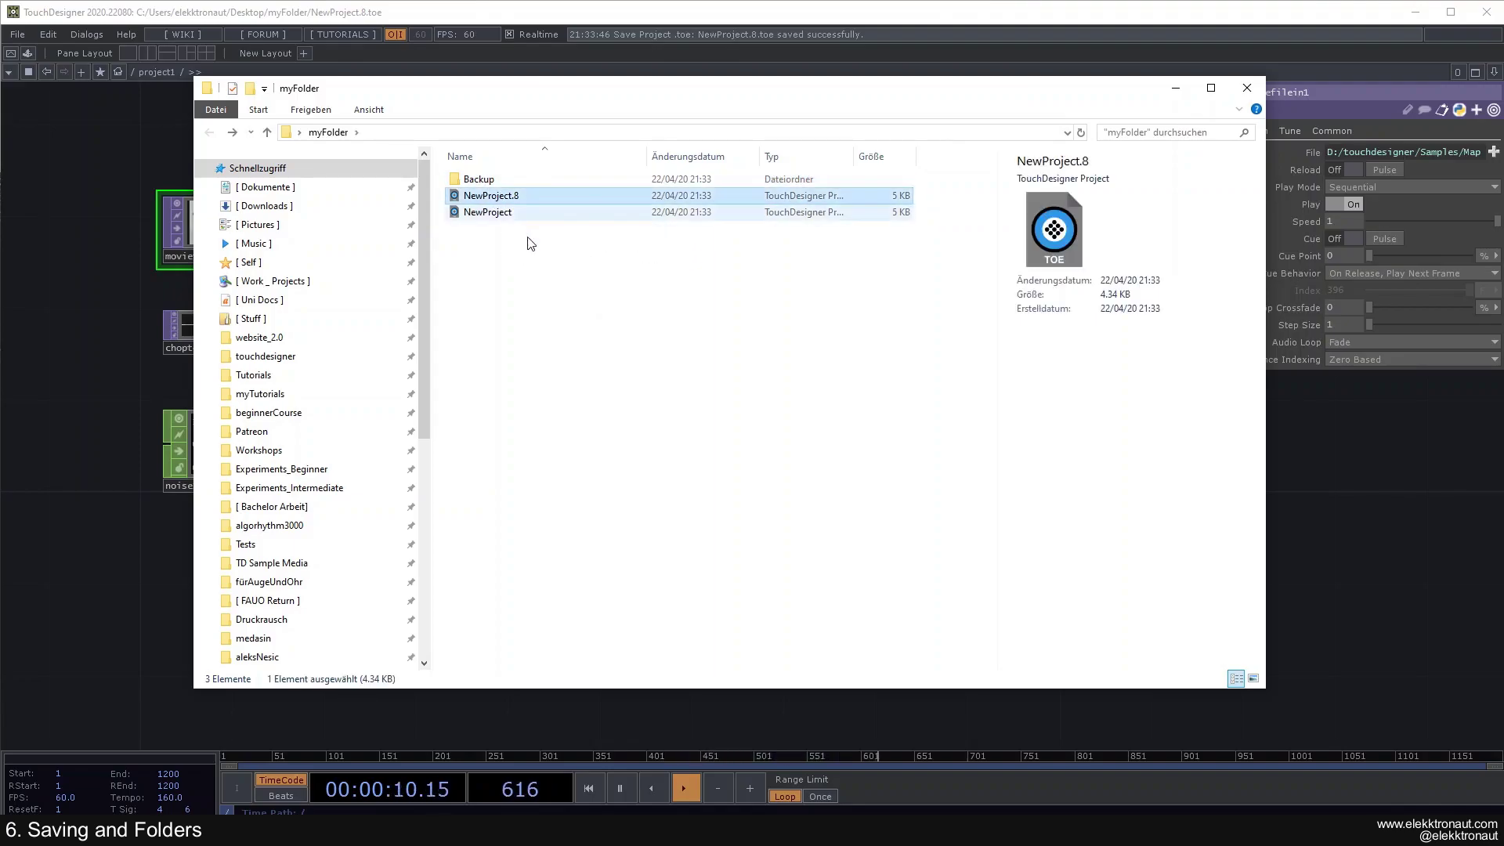
left_click(526, 240)
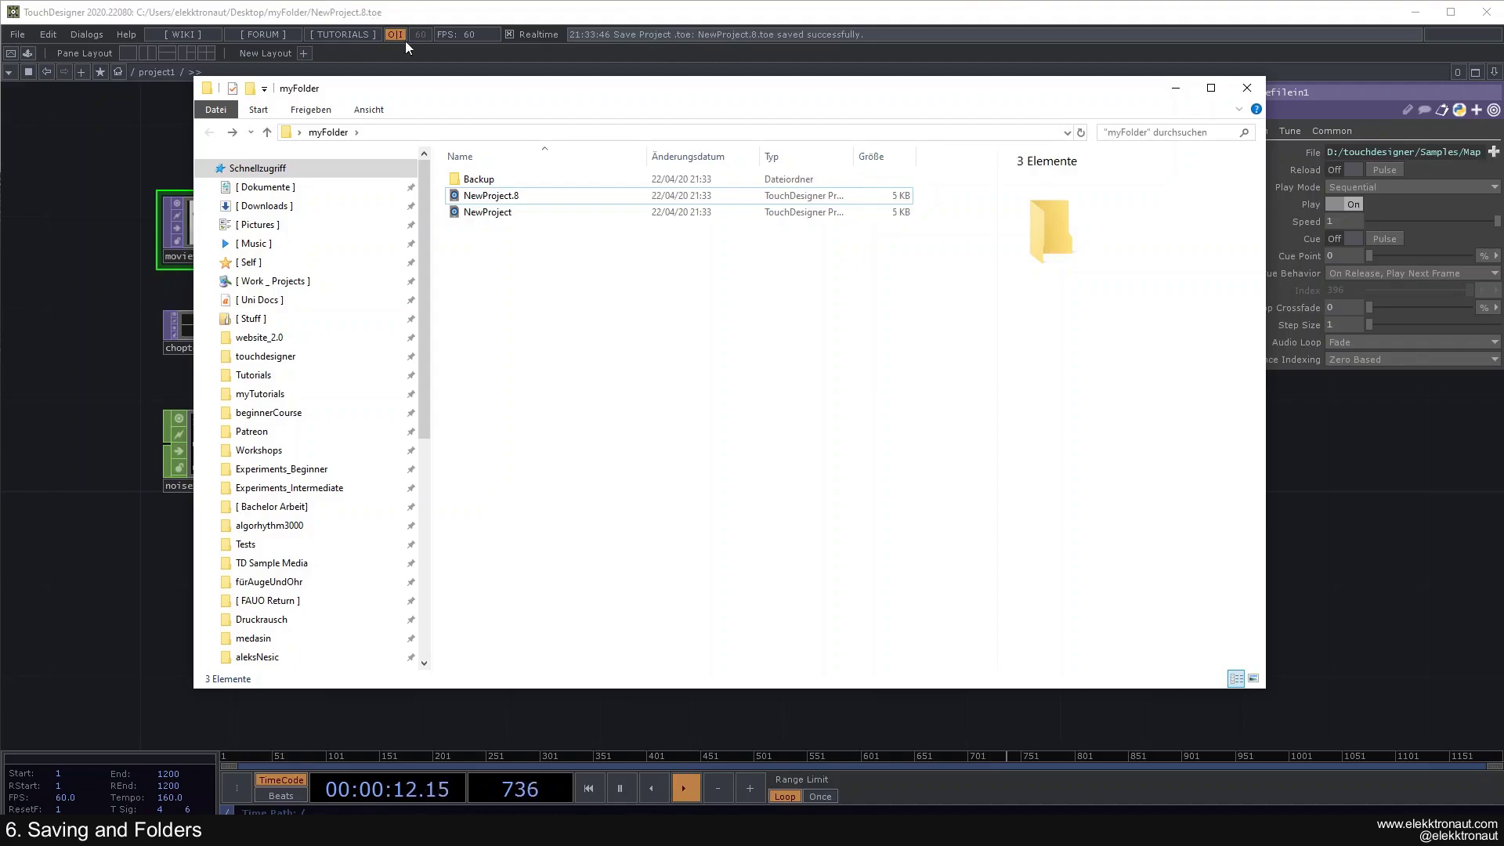
Open the Backup folder to review NewProject.1 through NewProject.7, then return to myFolder.
double_click(478, 179)
left_click_drag(598, 348, 549, 176)
left_click(584, 317)
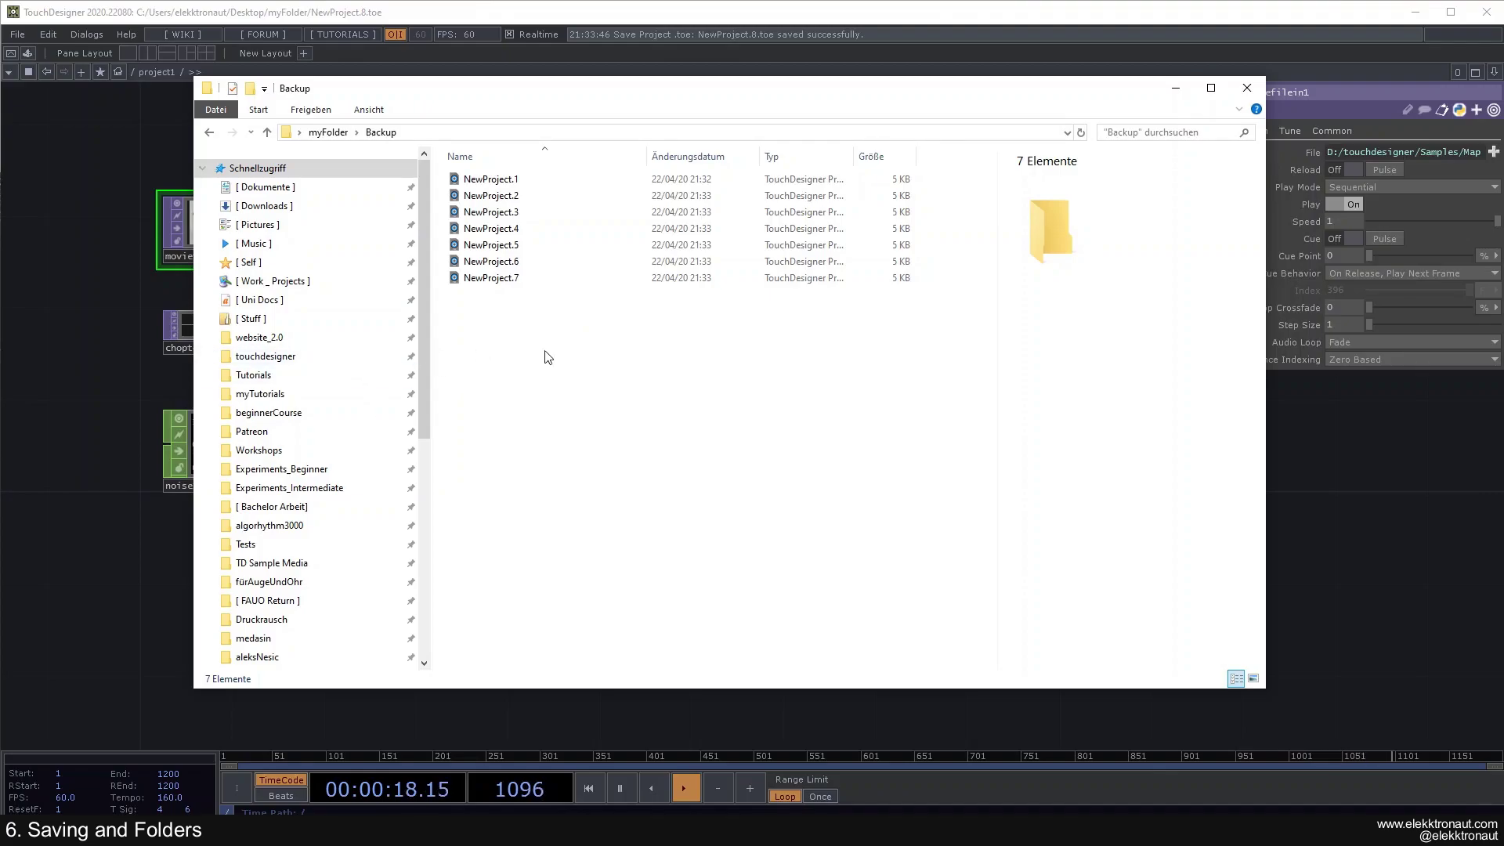
key("alt+Left")
Bring TouchDesigner forward and pan around the NewProject.8 network.
left_click(97, 265)
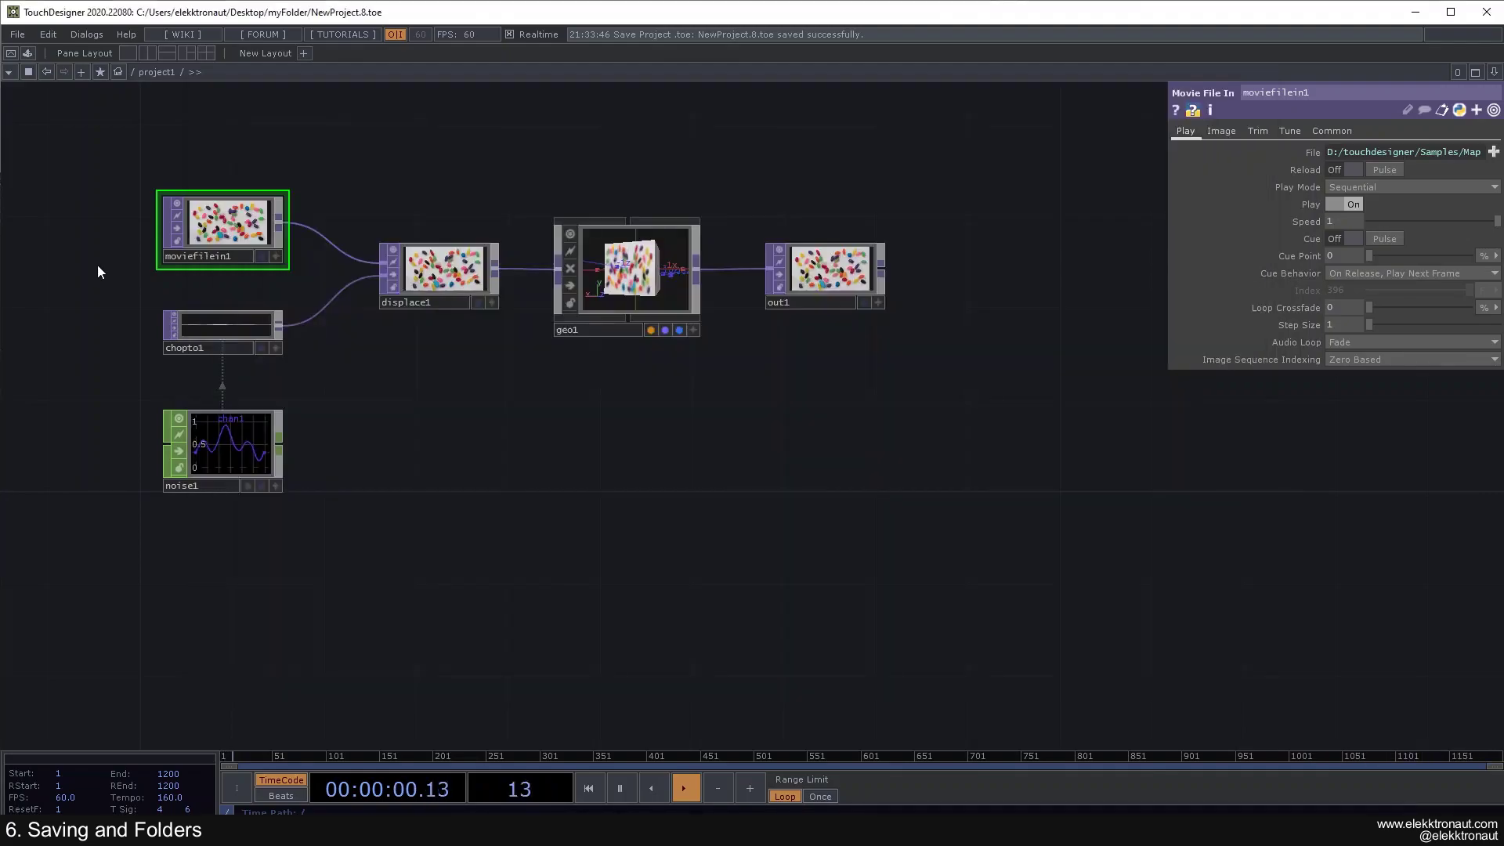
scroll(378, 396, "down", 2)
scroll(423, 403, "up", 3)
left_click_drag(472, 343, 373, 423)
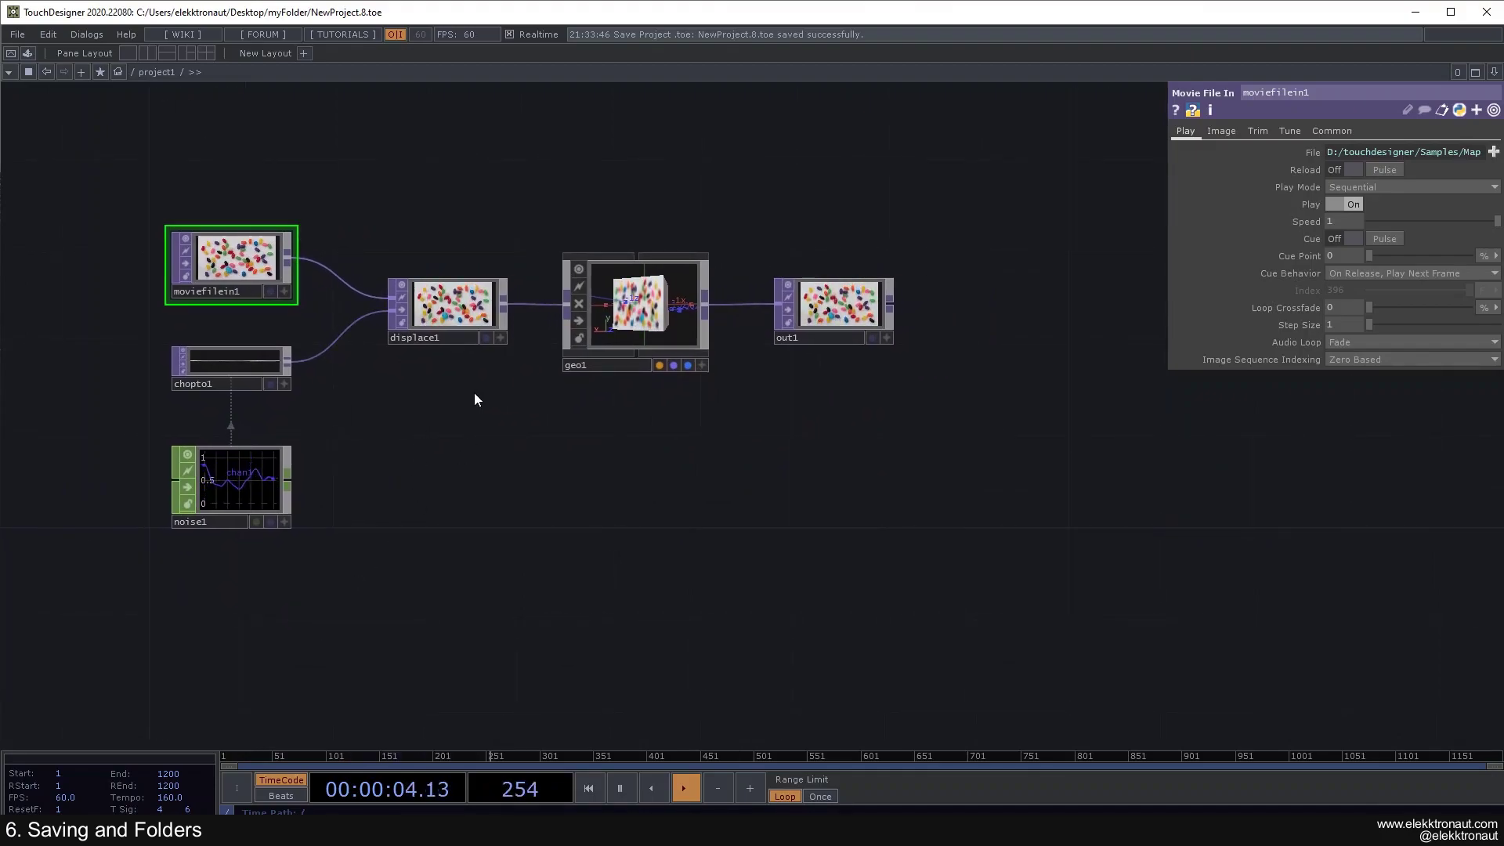
left_click_drag(443, 469, 511, 470)
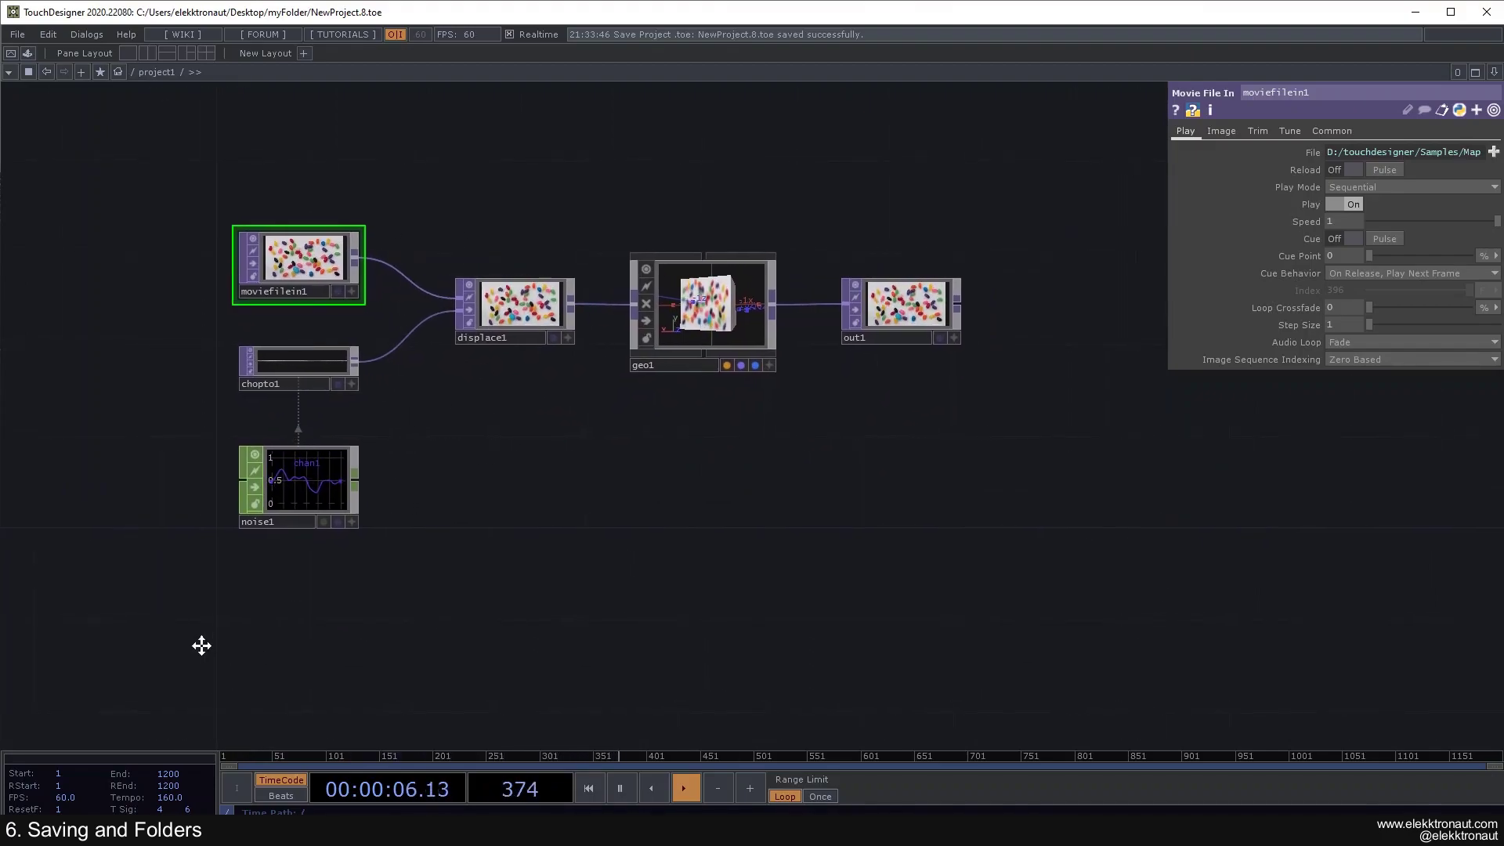
left_click_drag(295, 644, 229, 647)
Back in myFolder, check NewProject.8 and open Backup listing NewProject.1 to NewProject.7.
left_click(298, 745)
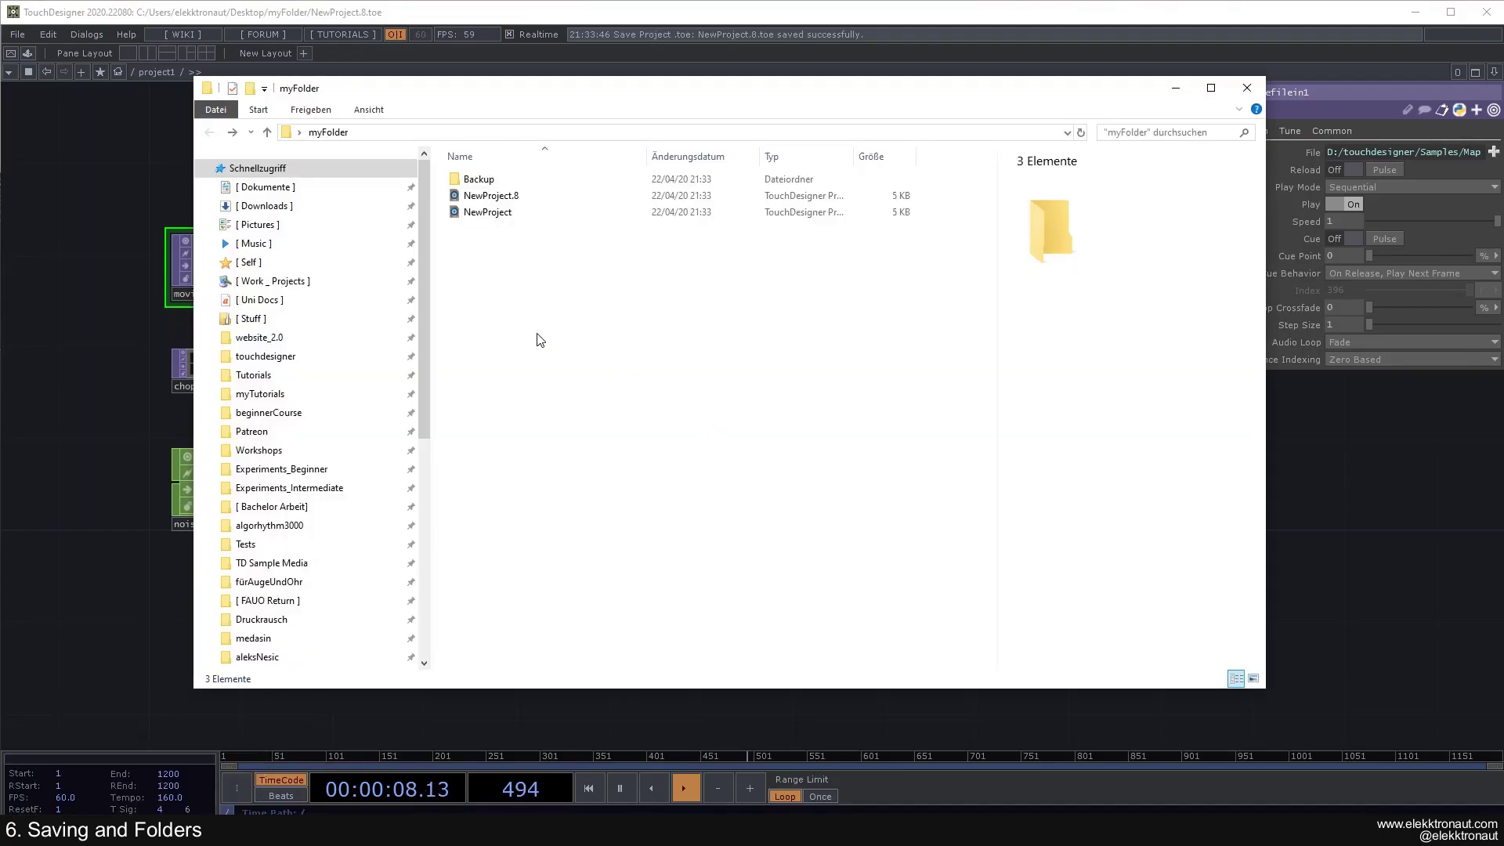
left_click(491, 196)
double_click(492, 181)
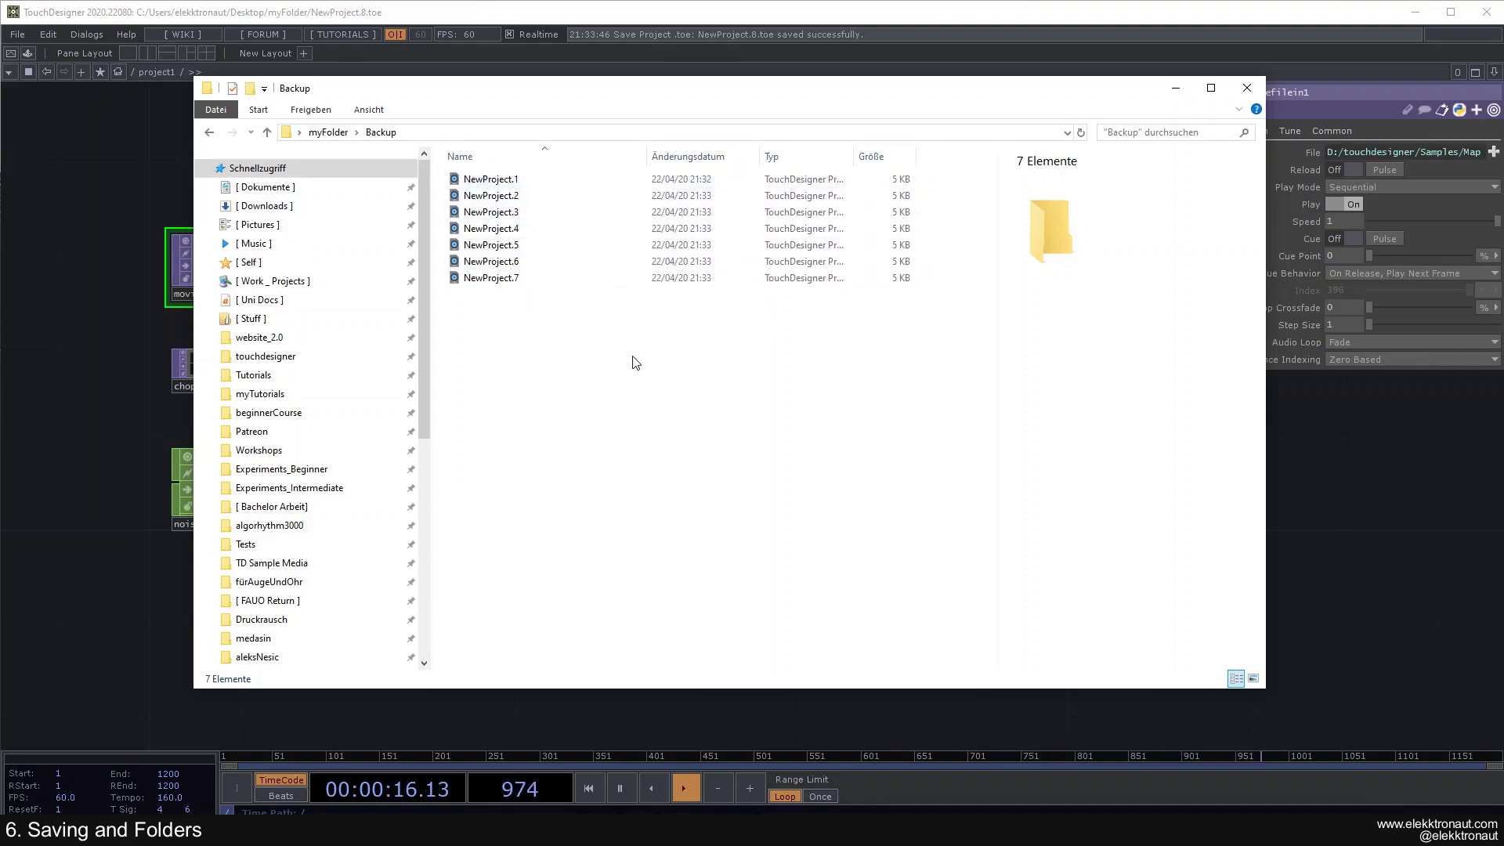
left_click_drag(550, 324, 523, 186)
left_click(531, 322)
Return Explorer to myFolder and pan the TouchDesigner node network.
key("alt+Up")
left_click(75, 300)
left_click_drag(269, 135, 335, 144)
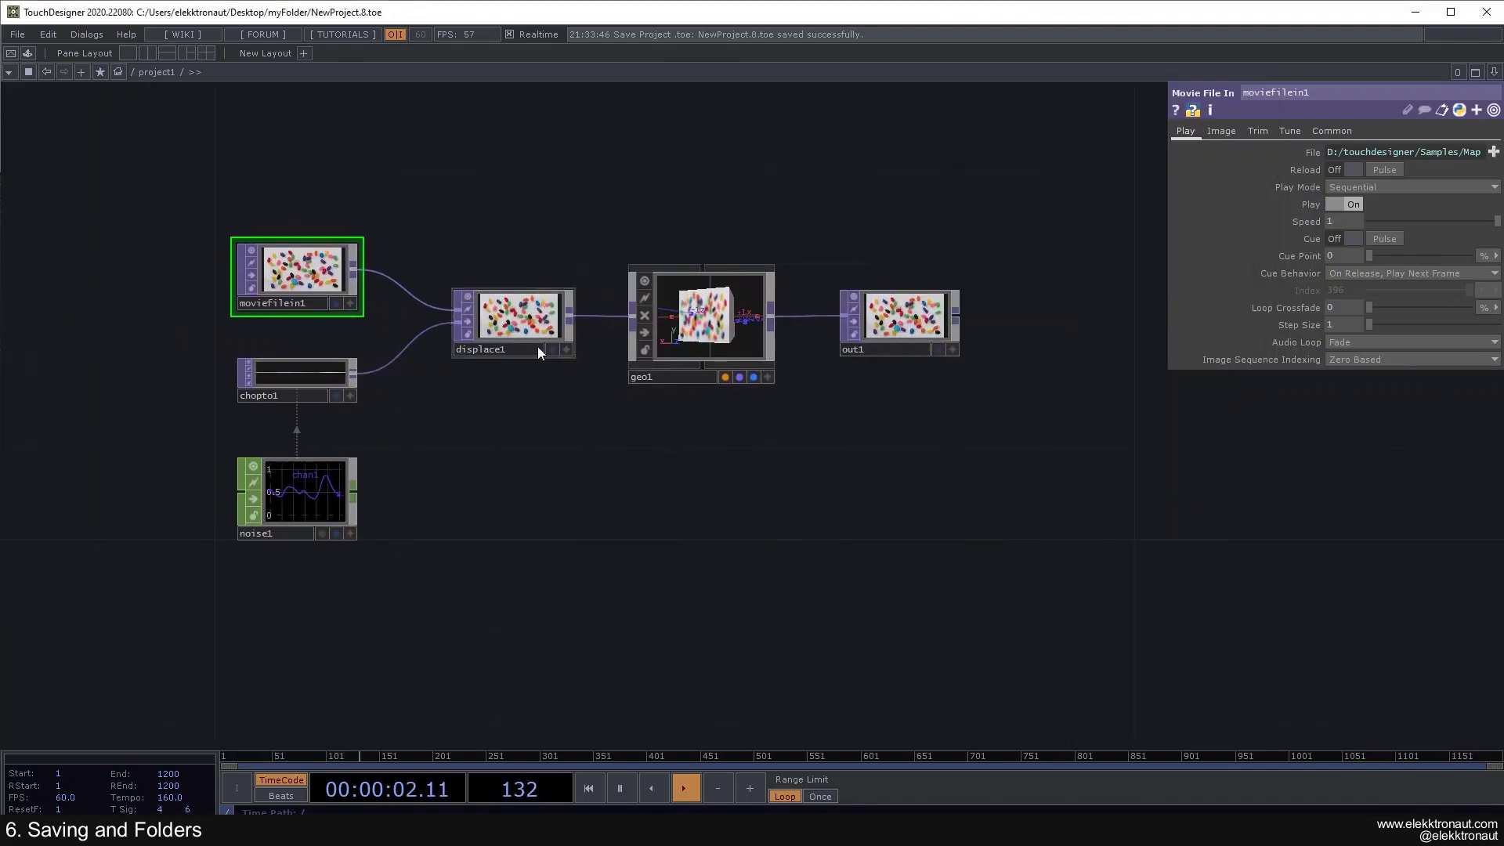
left_click_drag(530, 427, 515, 432)
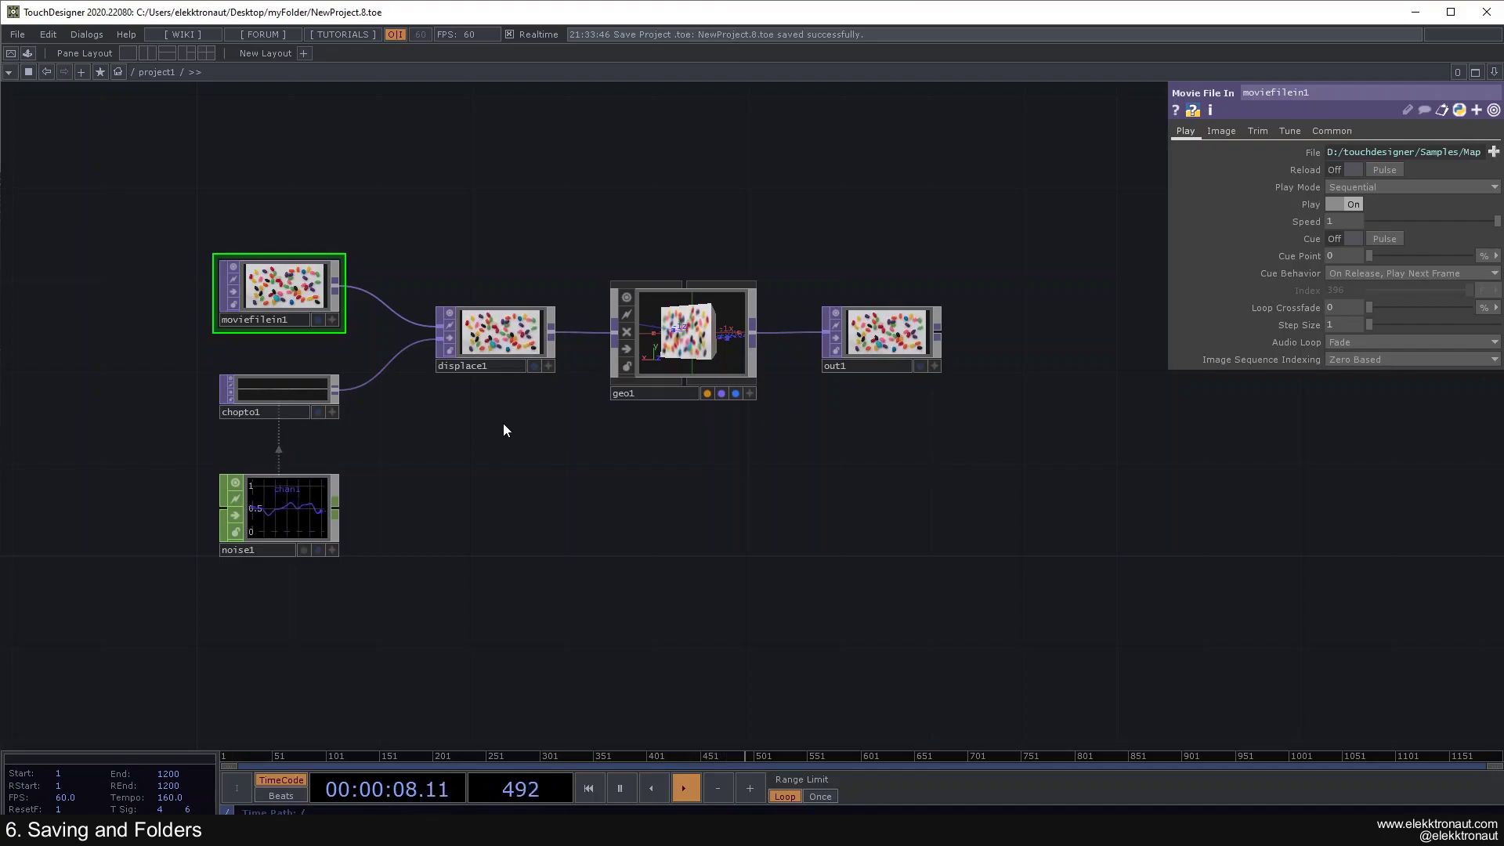
left_click_drag(481, 434, 467, 429)
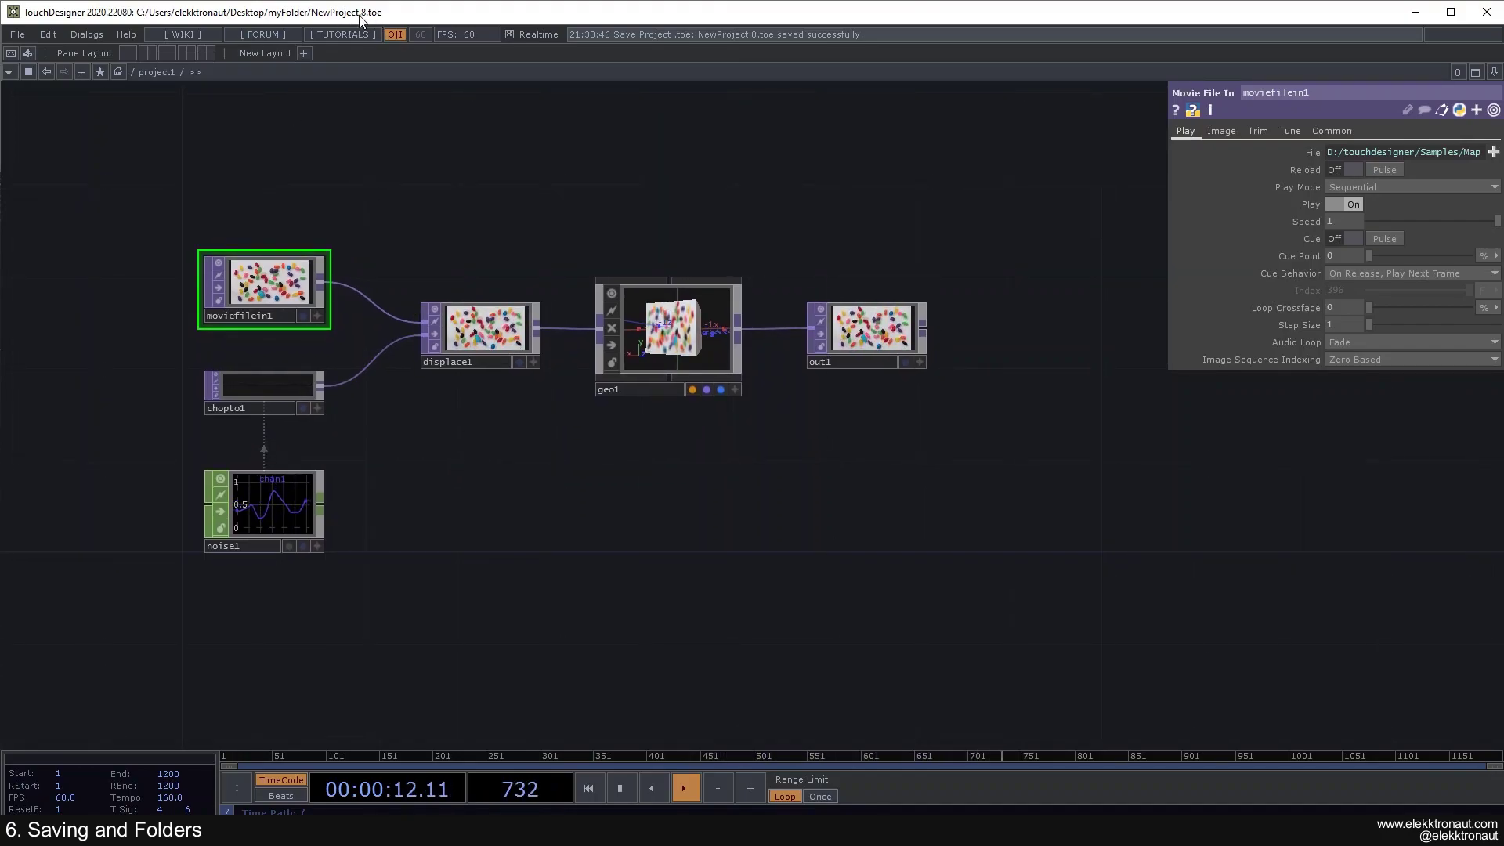
Check NewProject.8's details in myFolder, minimize Explorer, and zoom out on the network.
mouse_move(160, 835)
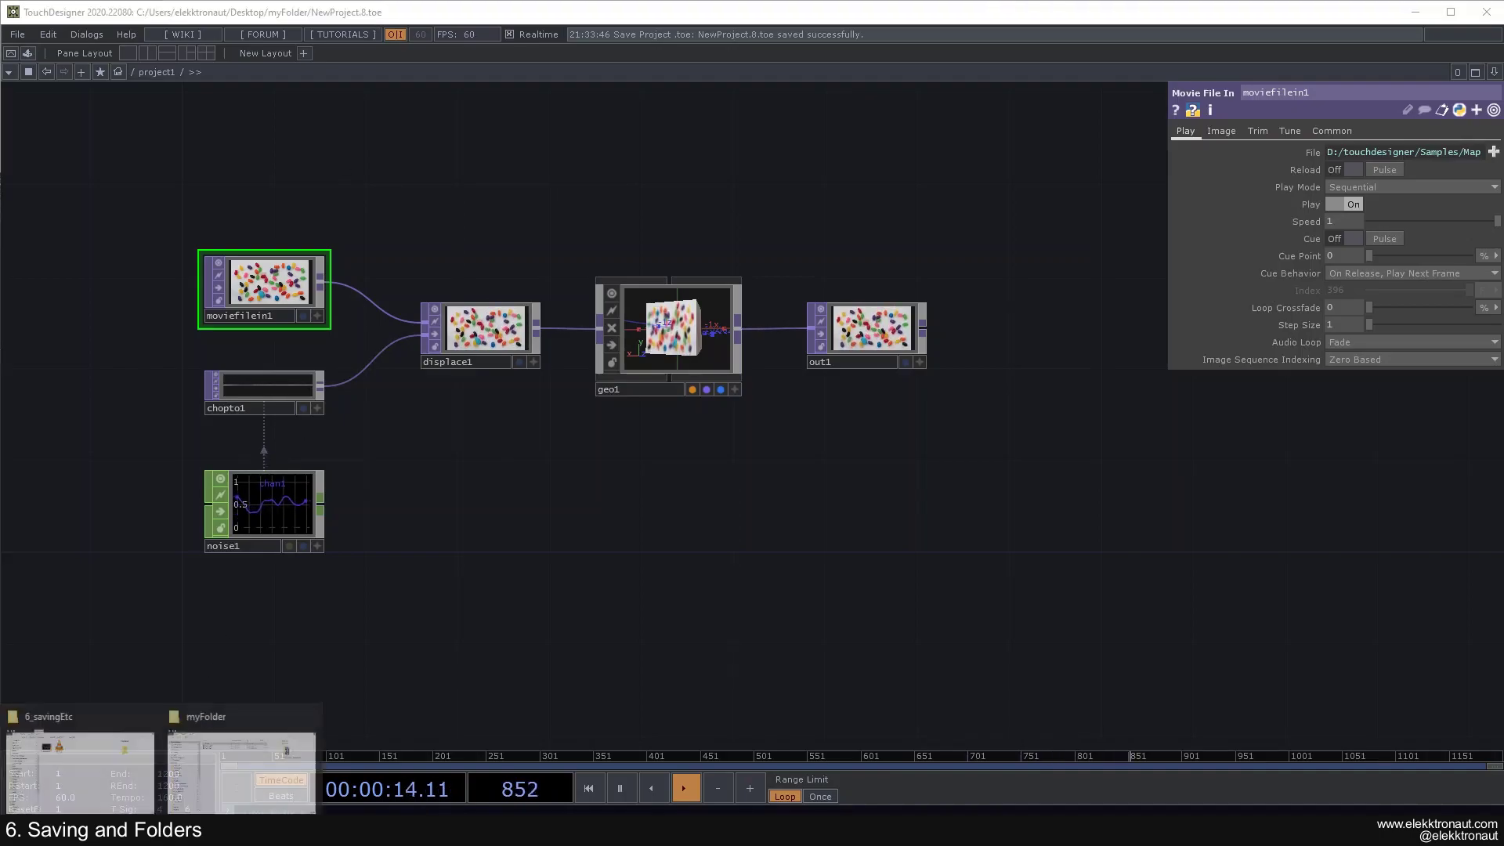
left_click(241, 772)
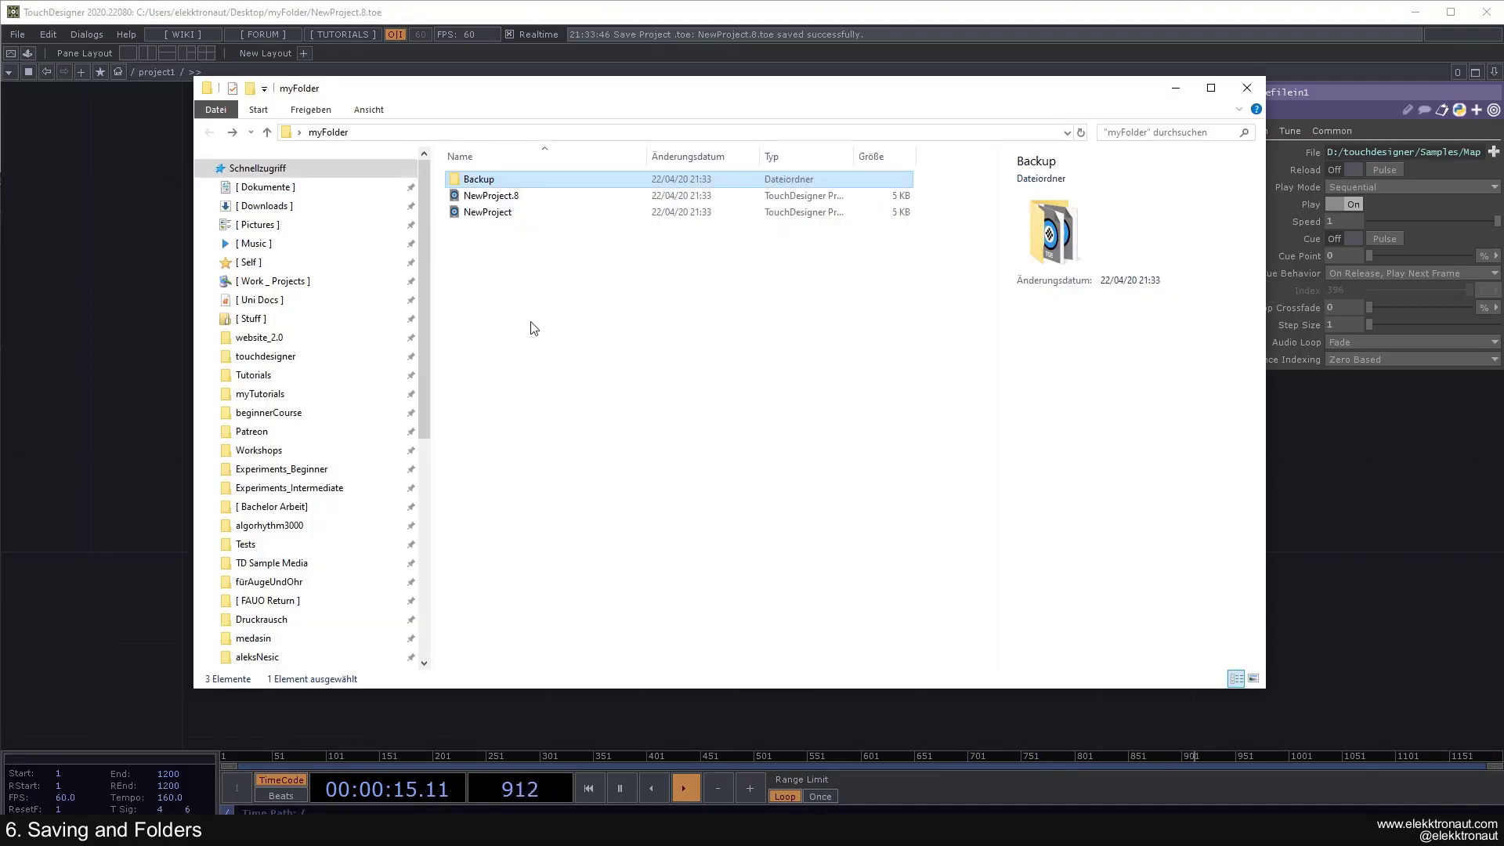
left_click(633, 199)
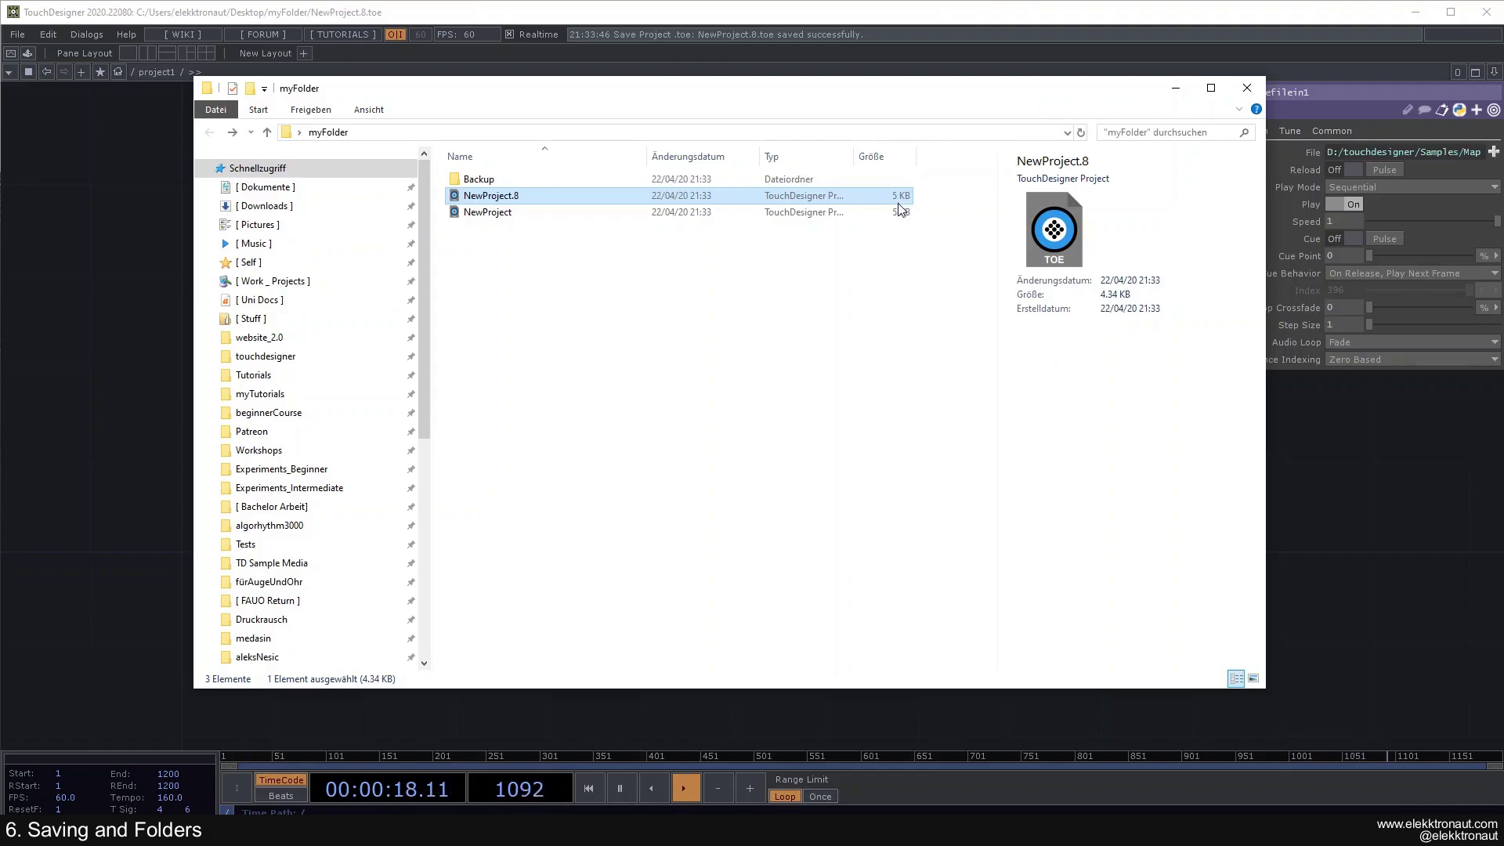
left_click(893, 274)
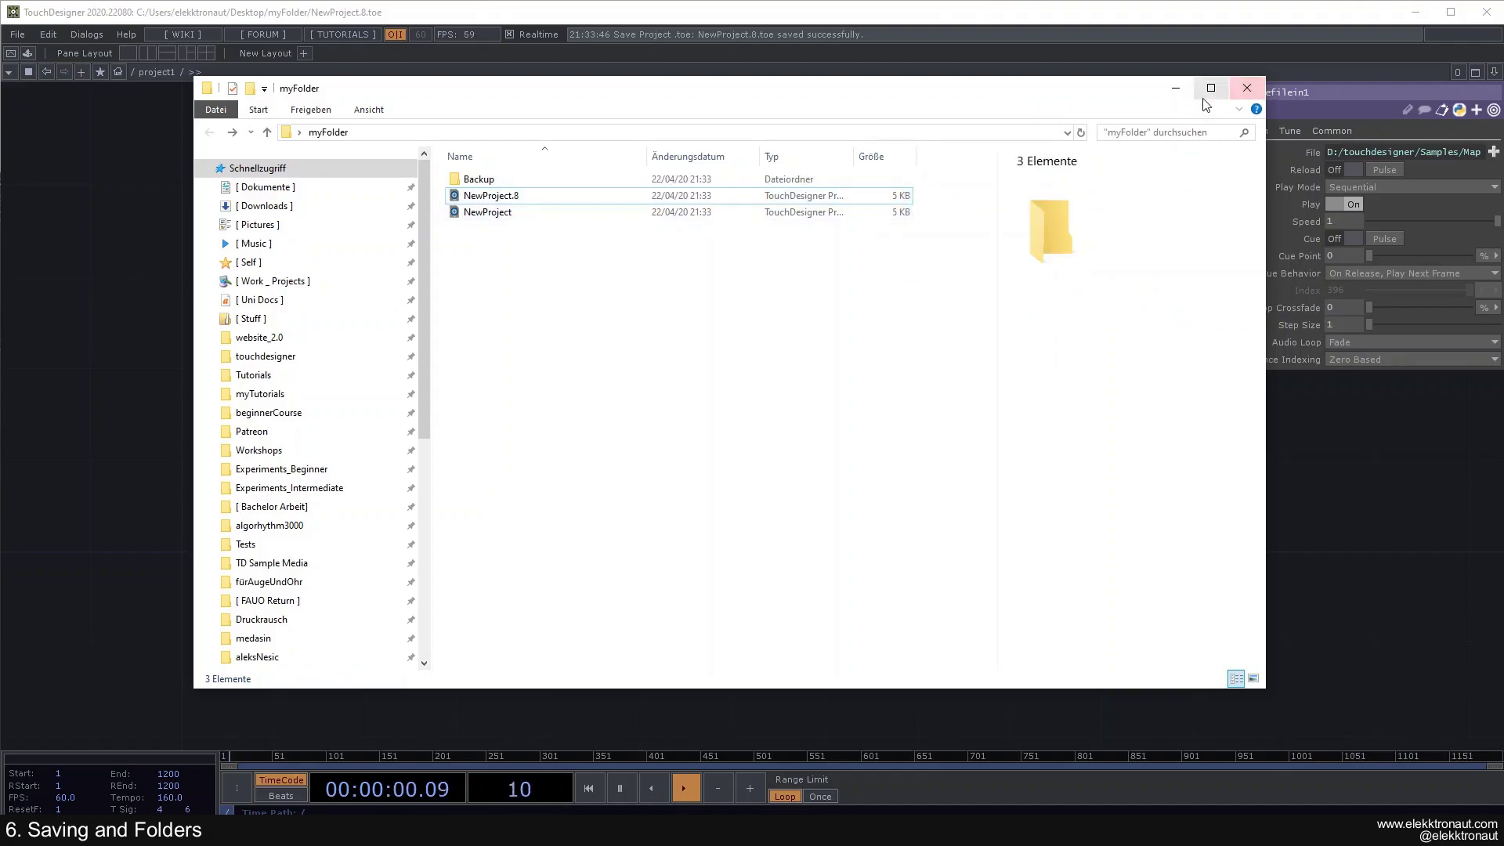
left_click(1174, 90)
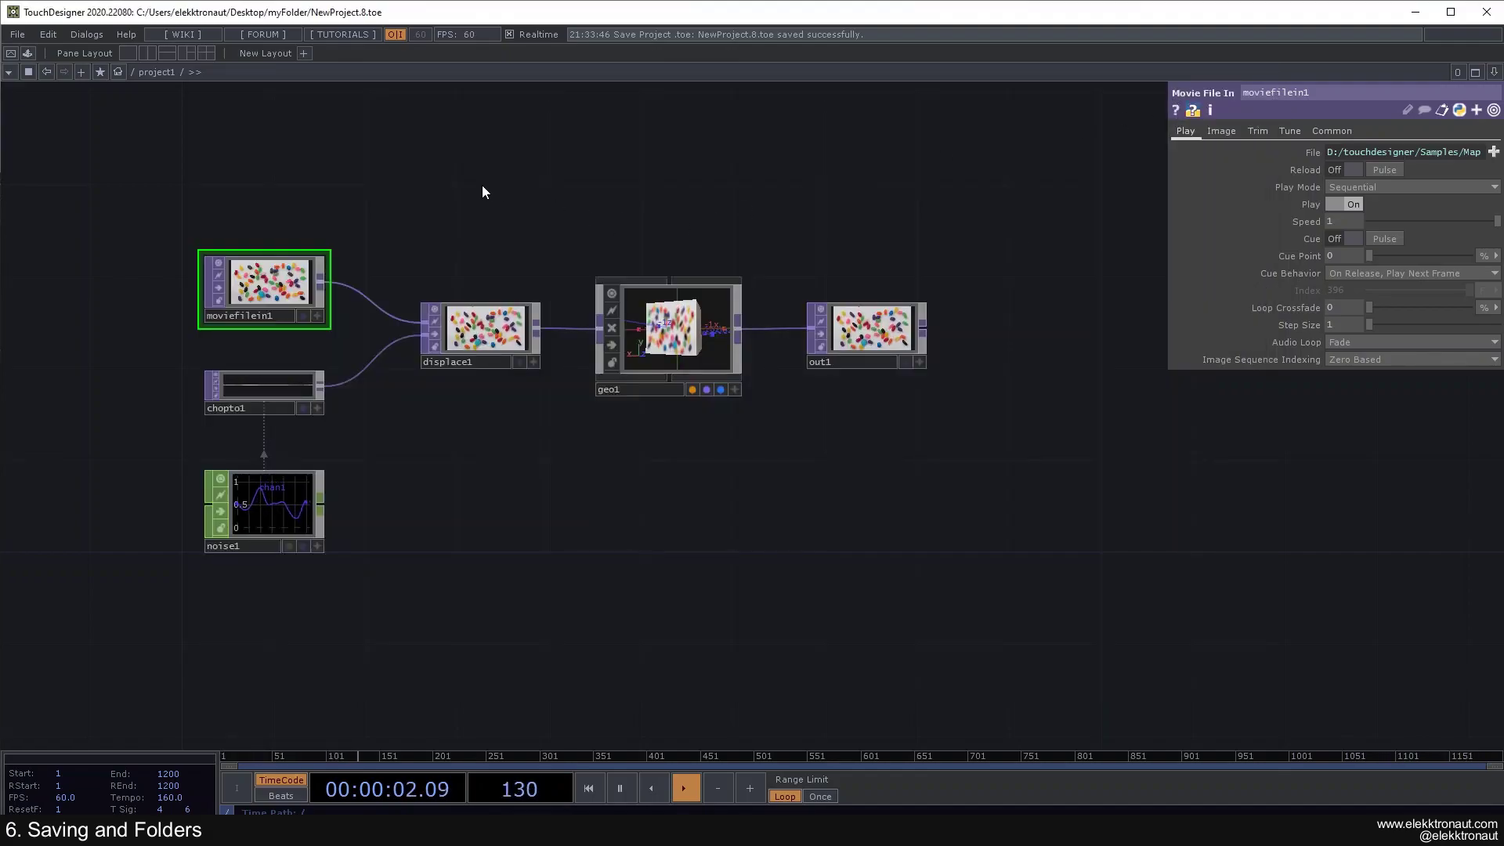
scroll(467, 224, "down", 2)
left_click_drag(467, 224, 412, 208)
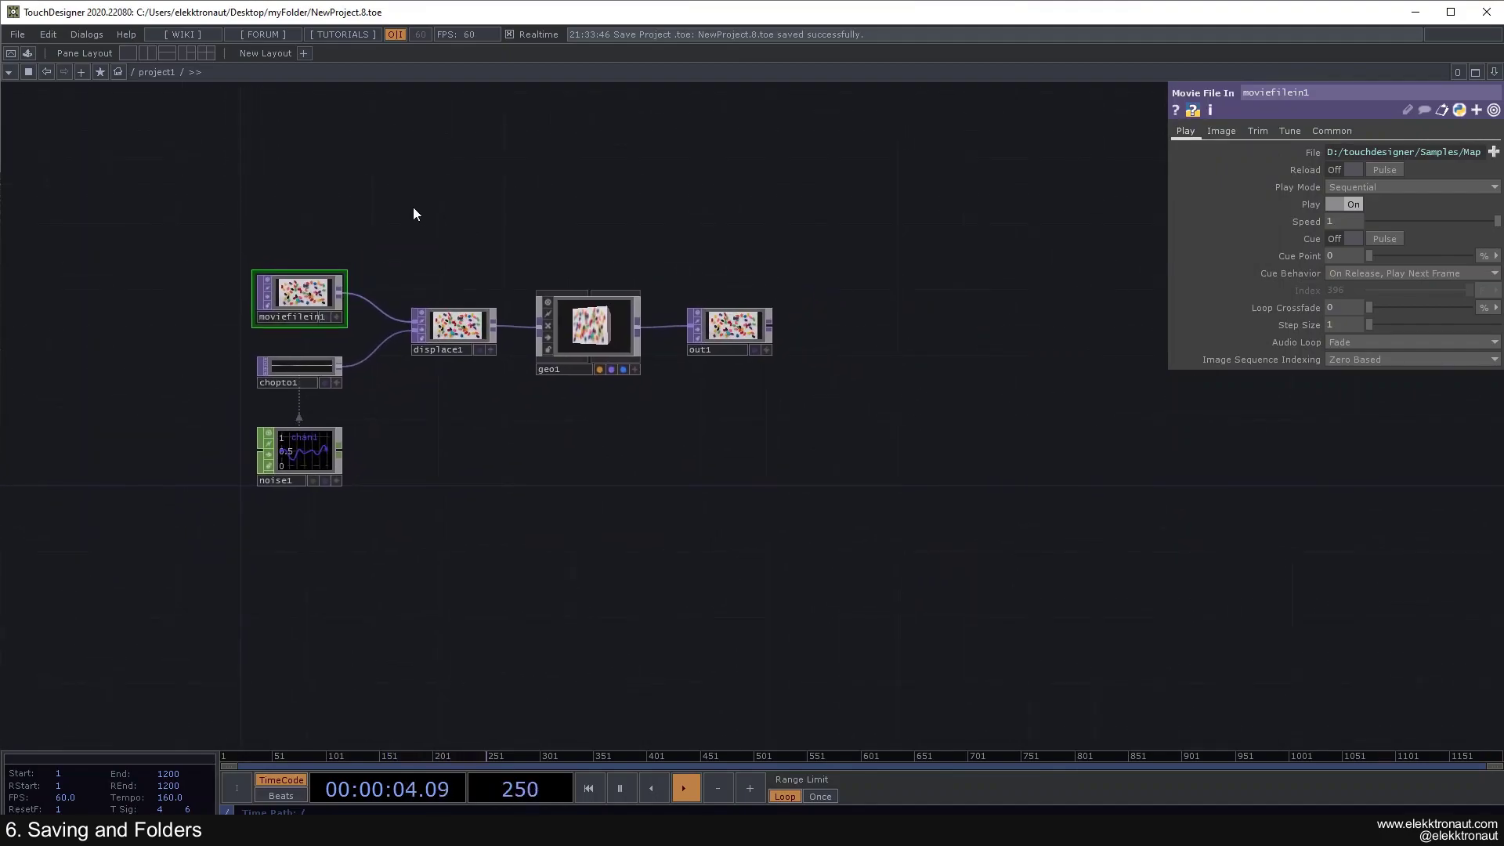
Create Project Folder 'NewProject' in myFolder with Audio and Images folders, saving NewProject.9.toe.
left_click(24, 34)
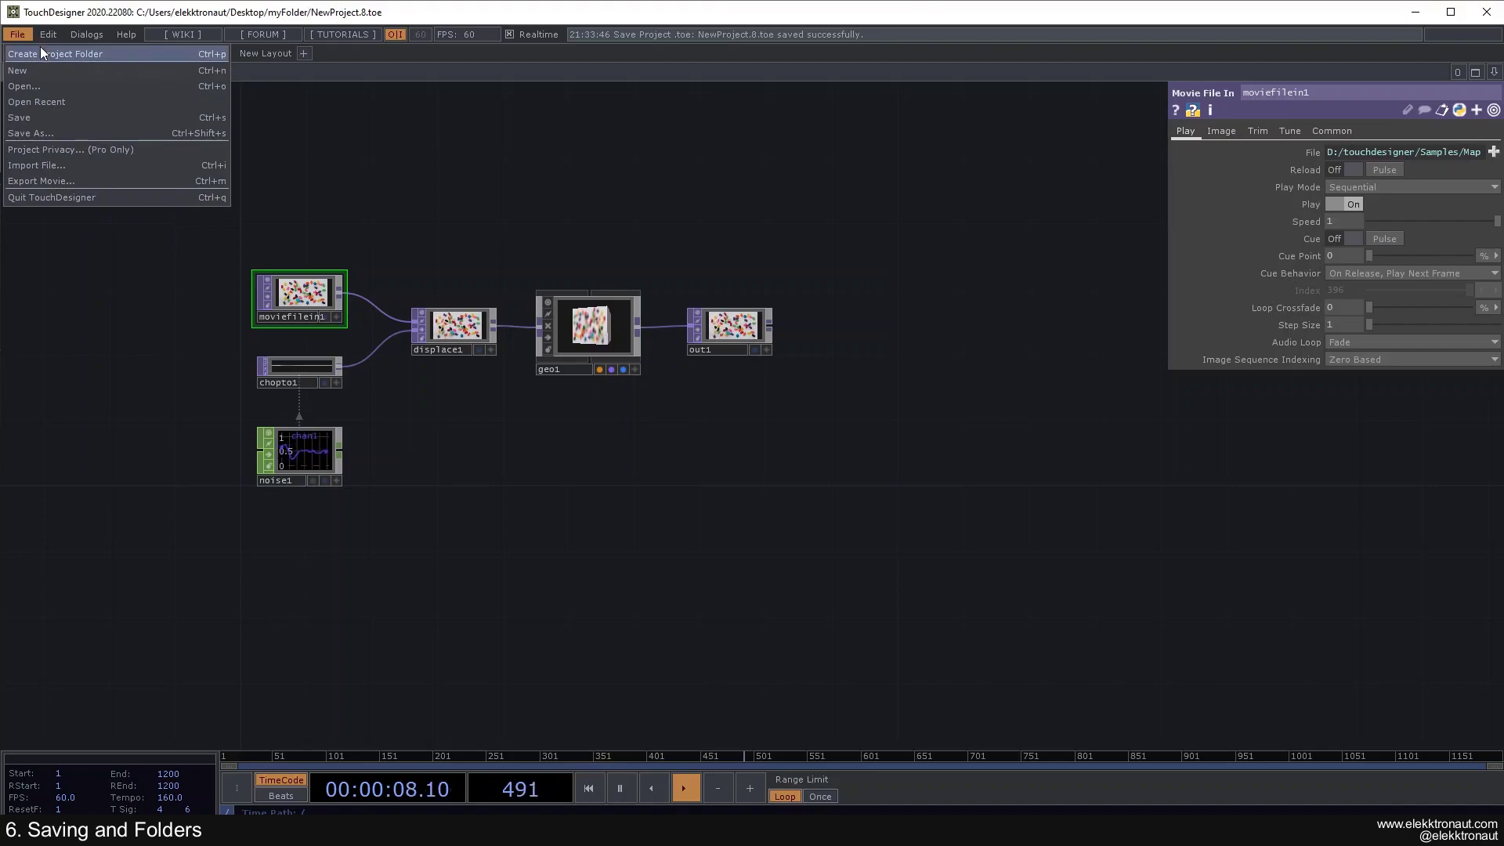
left_click(35, 51)
left_click_drag(637, 379, 570, 456)
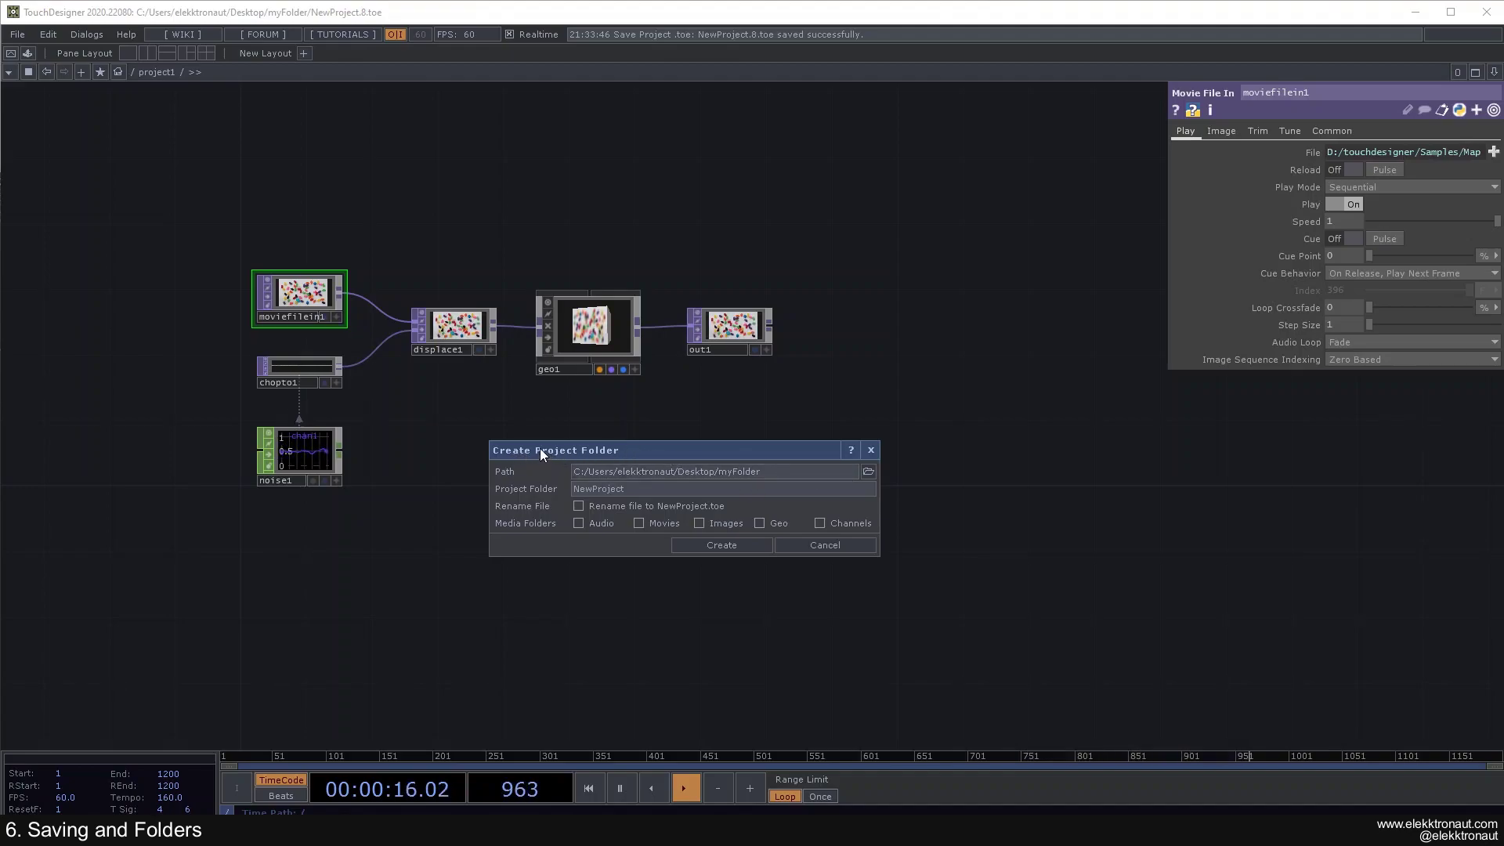
left_click(632, 486)
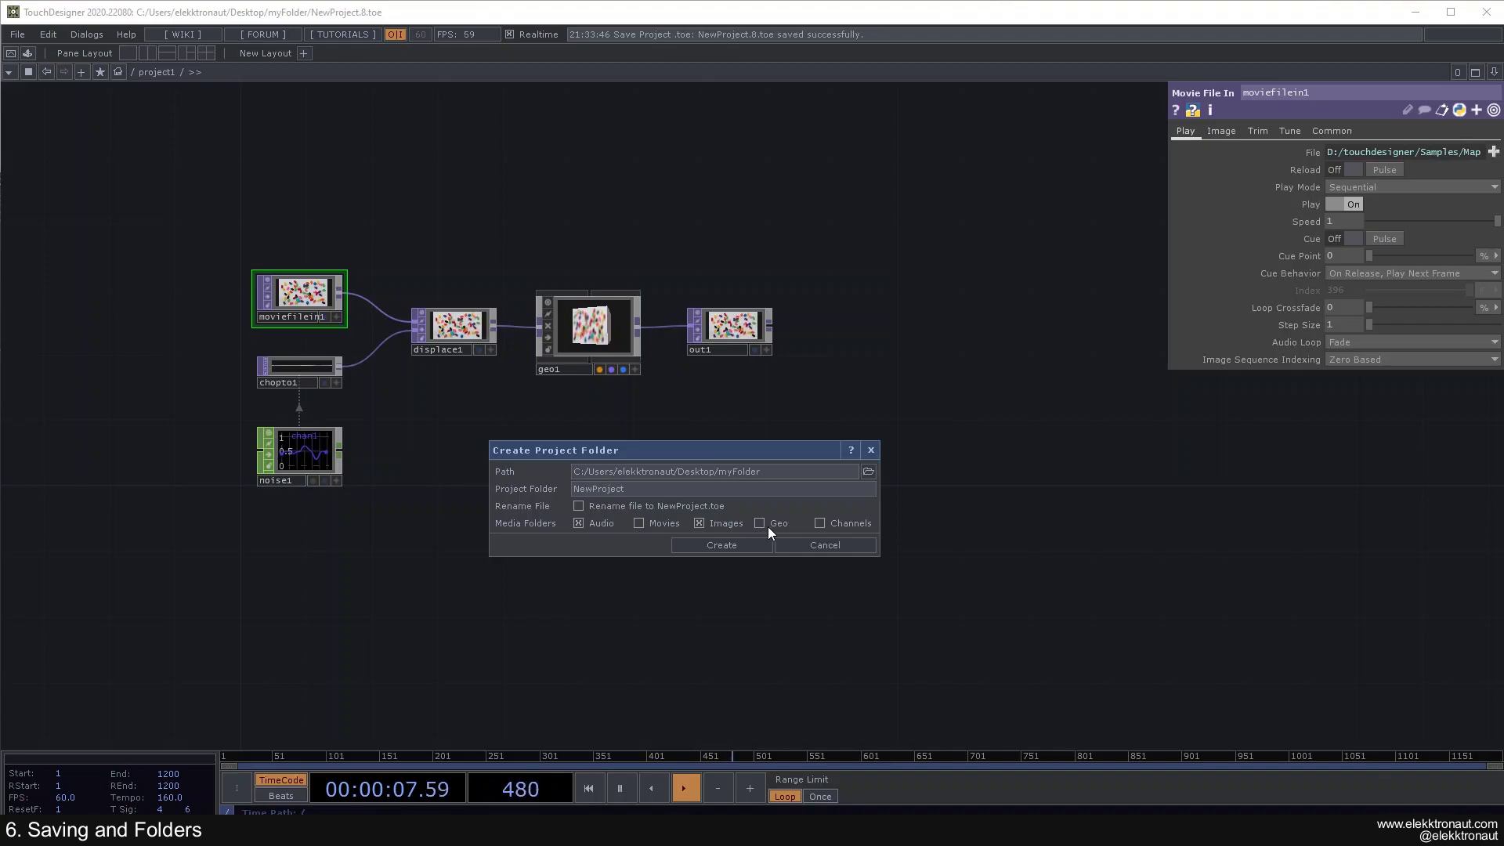
left_click(699, 523)
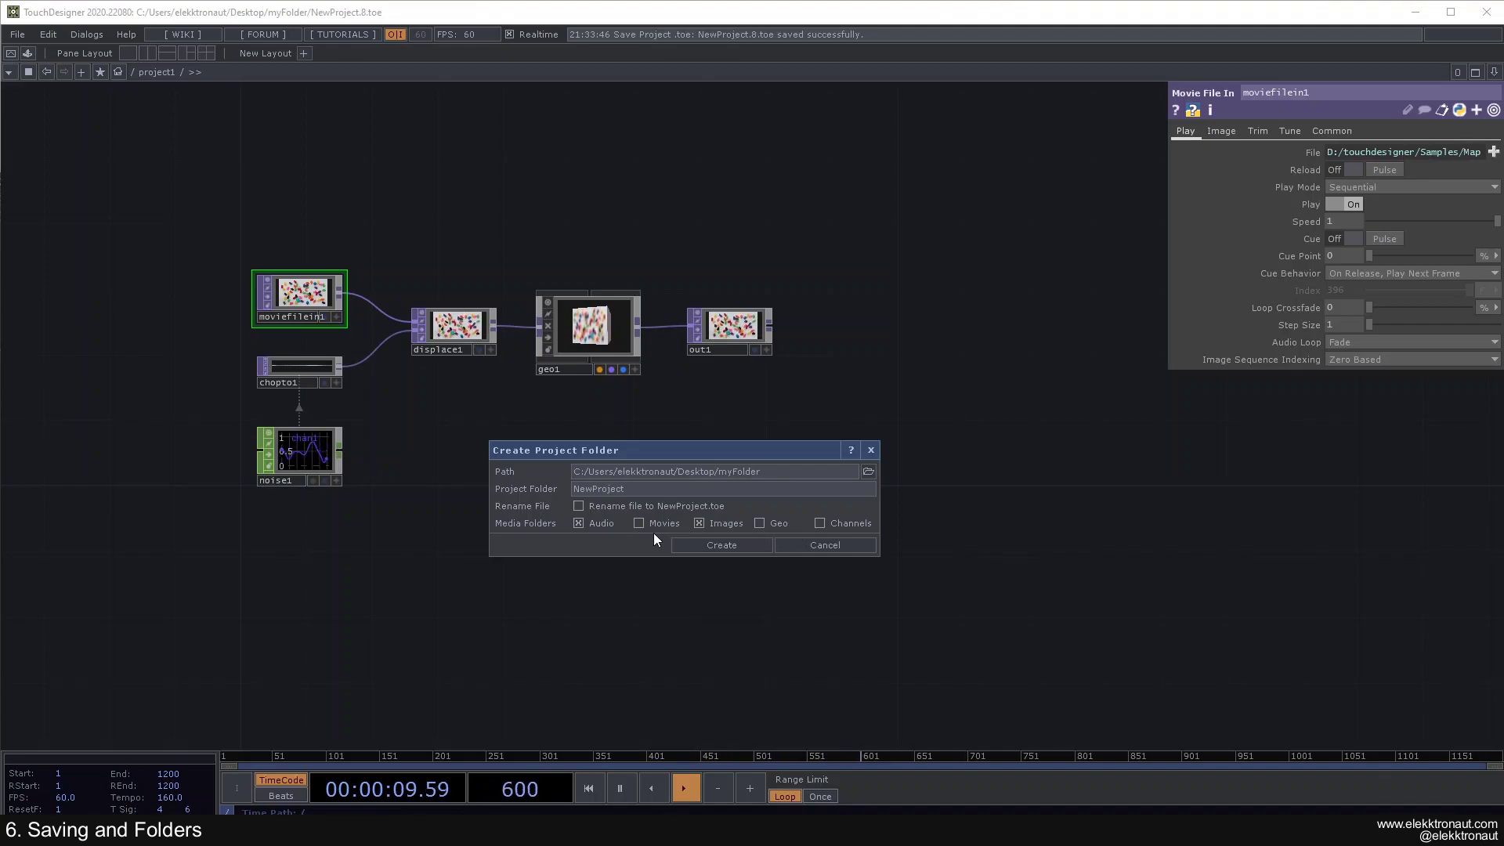
left_click(704, 543)
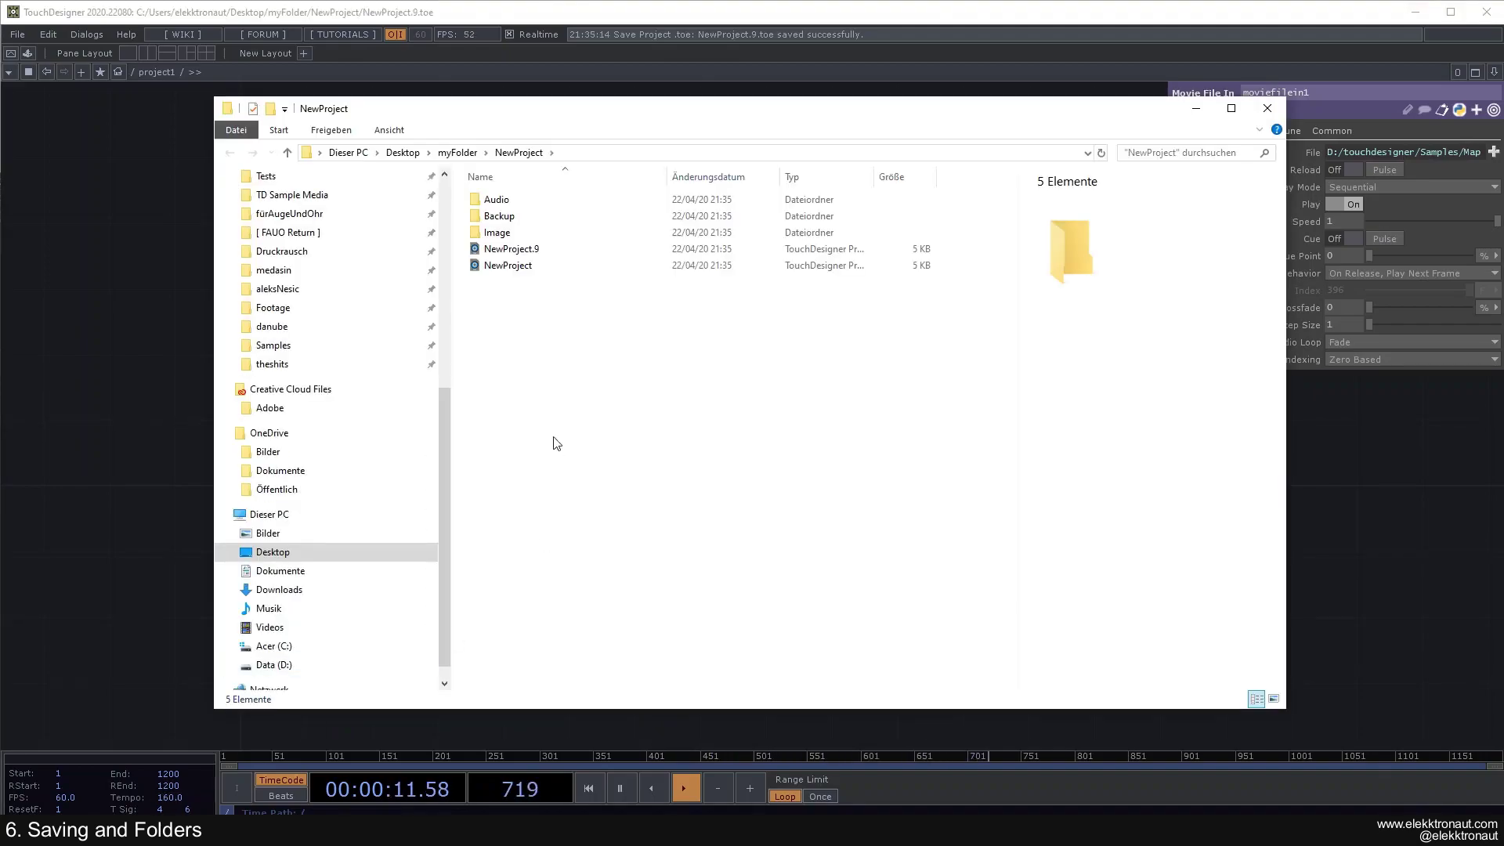
Go up to myFolder, open the new NewProject folder and peek into its Backup folder.
left_click_drag(547, 127, 497, 118)
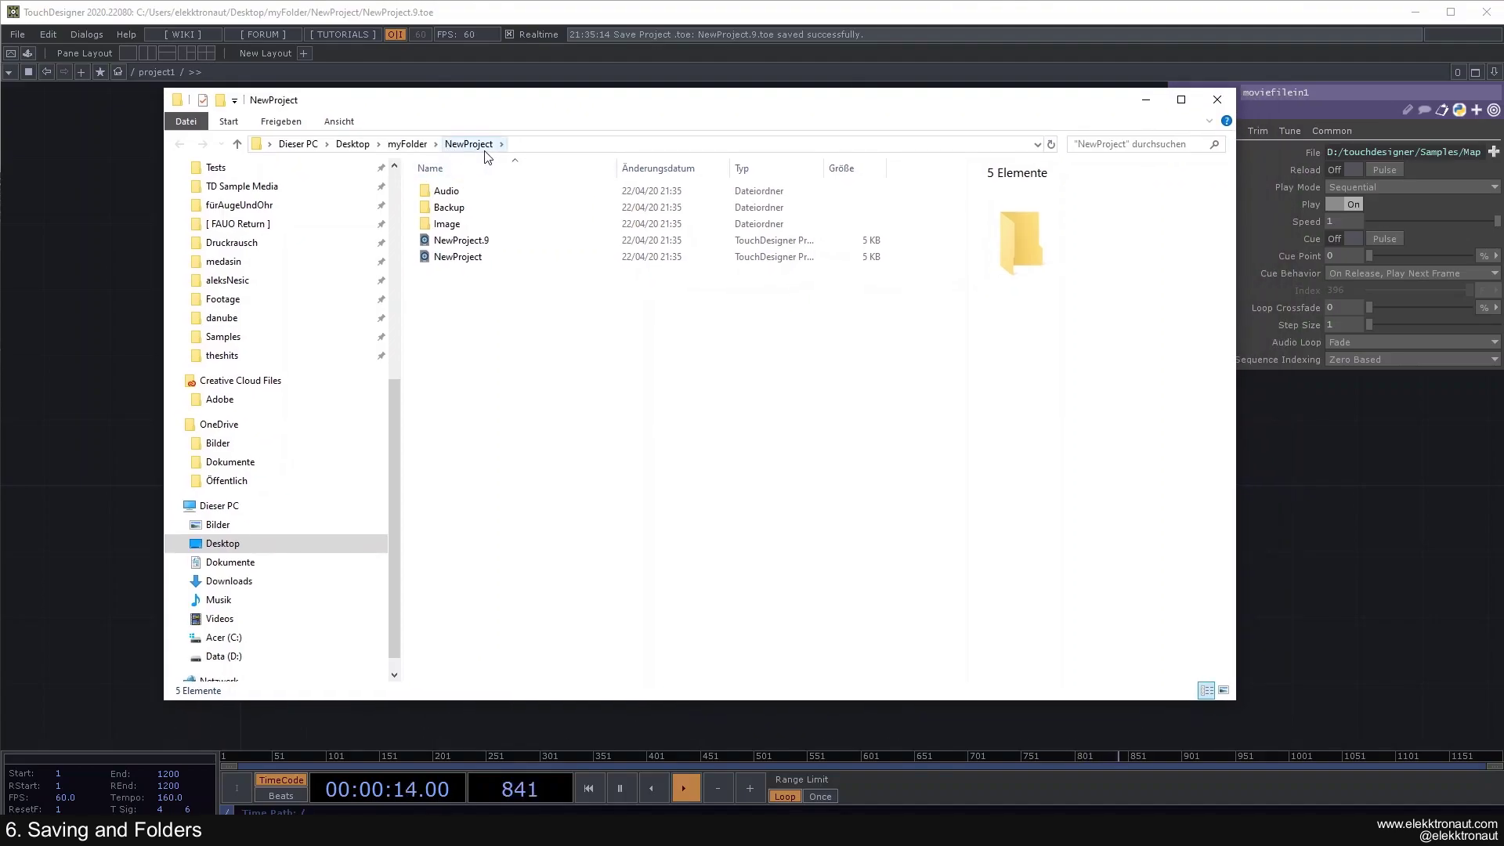
left_click(405, 146)
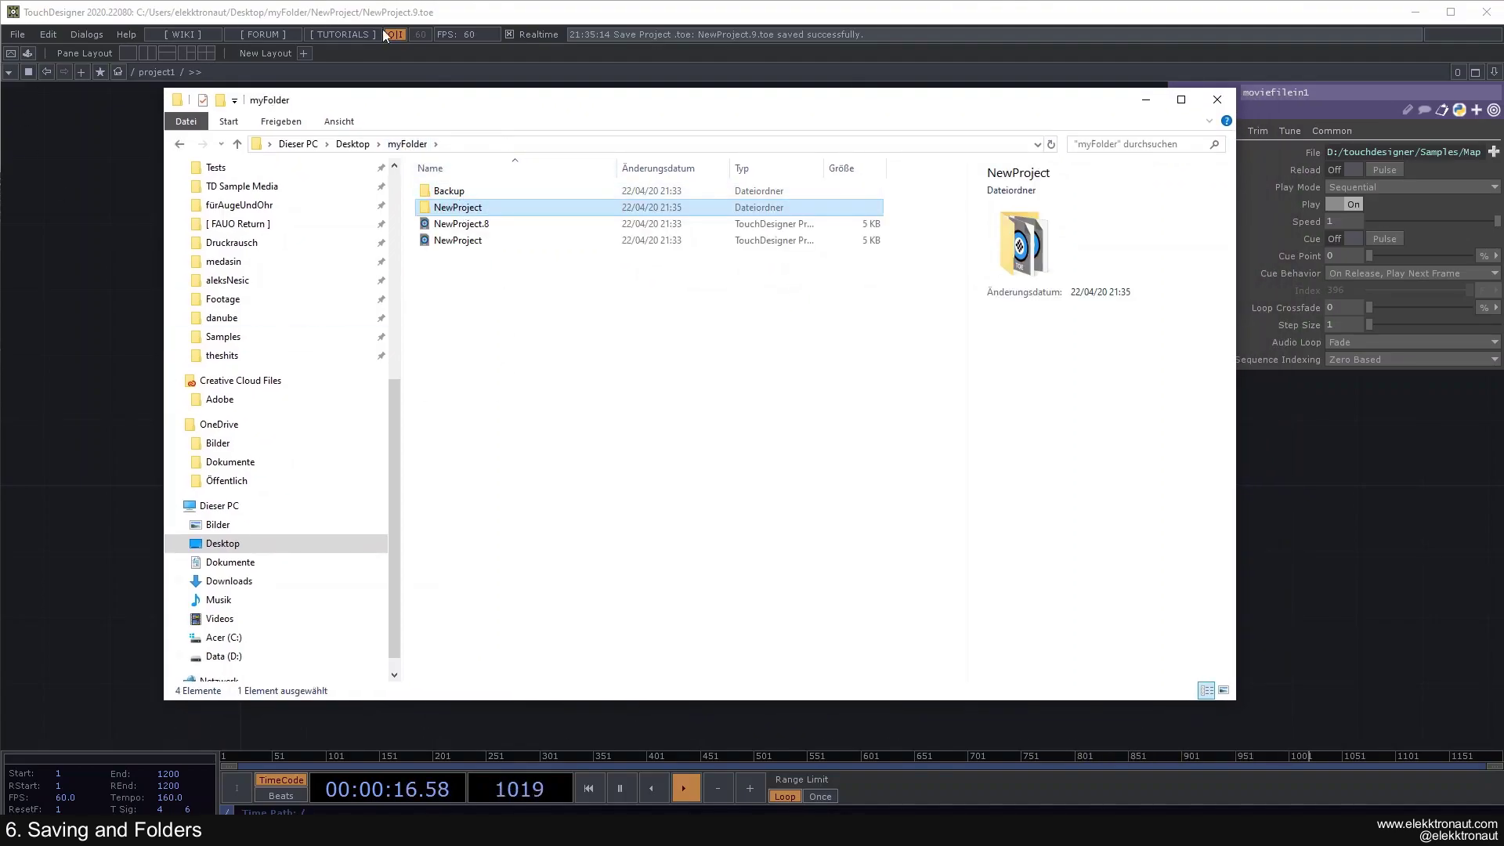
left_click(486, 305)
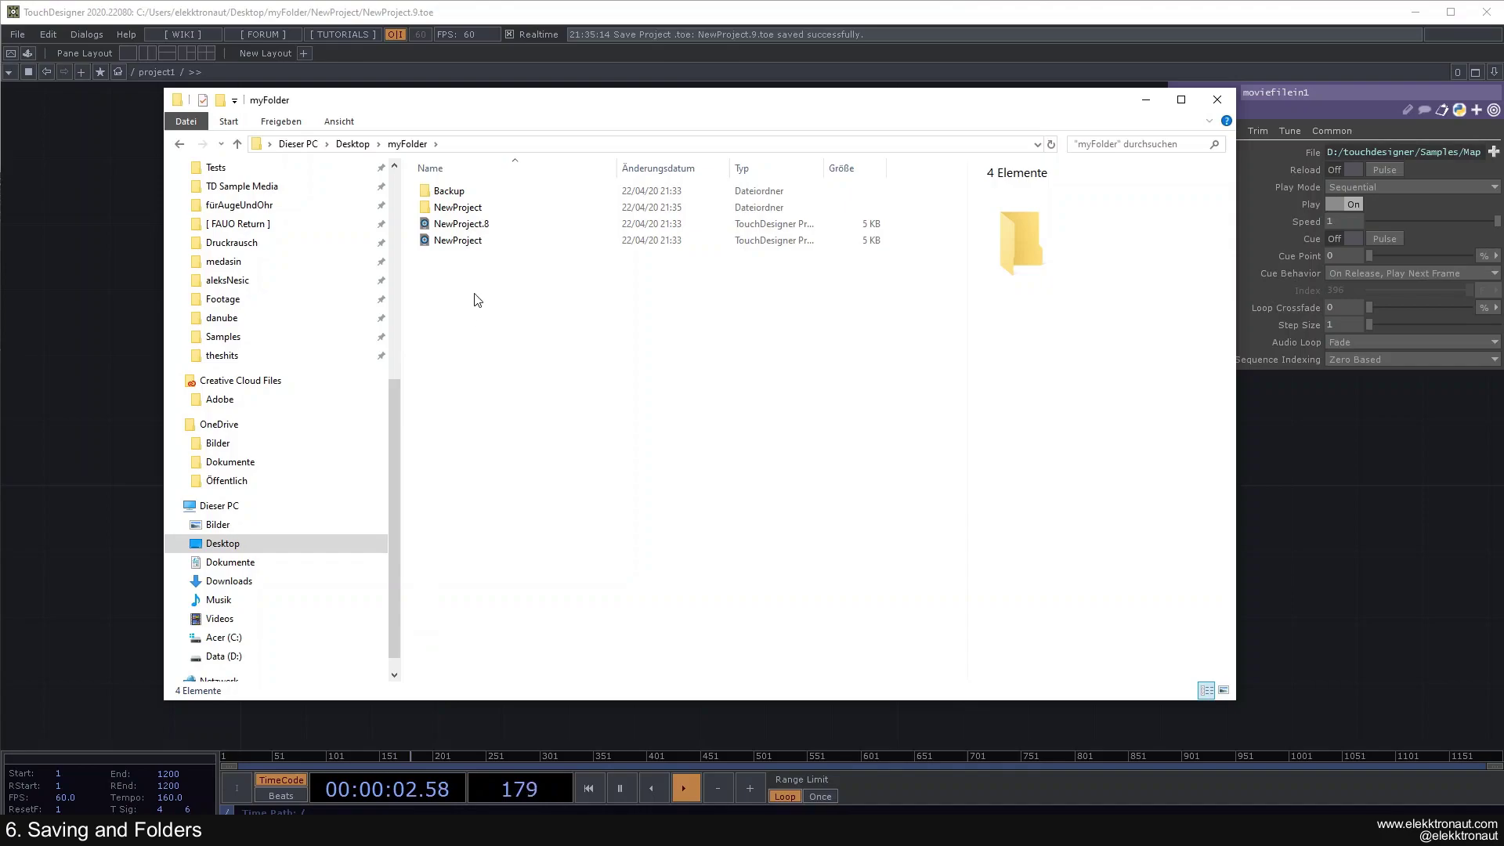
double_click(463, 208)
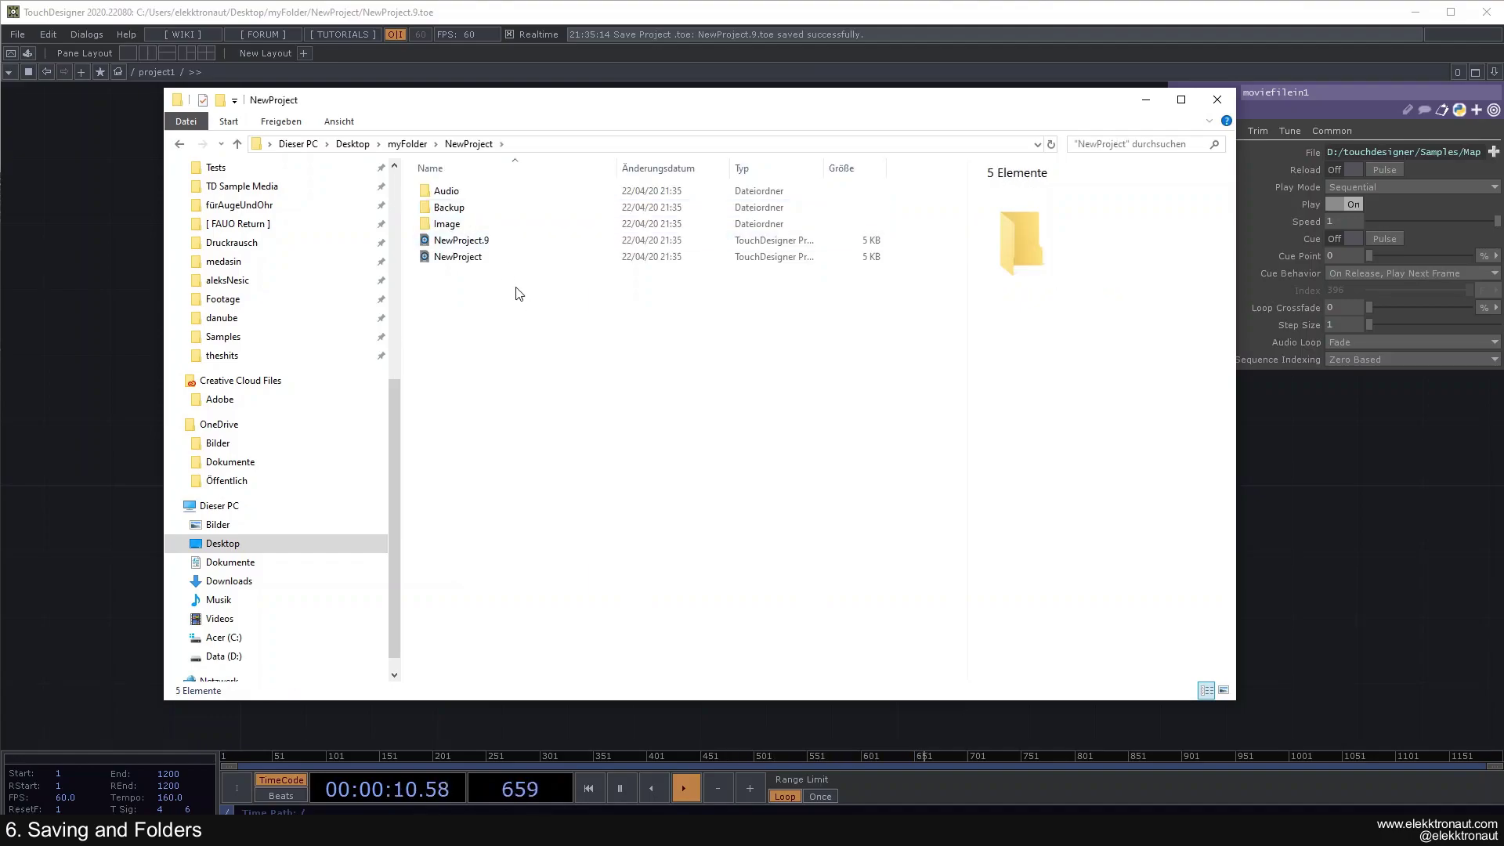
double_click(465, 208)
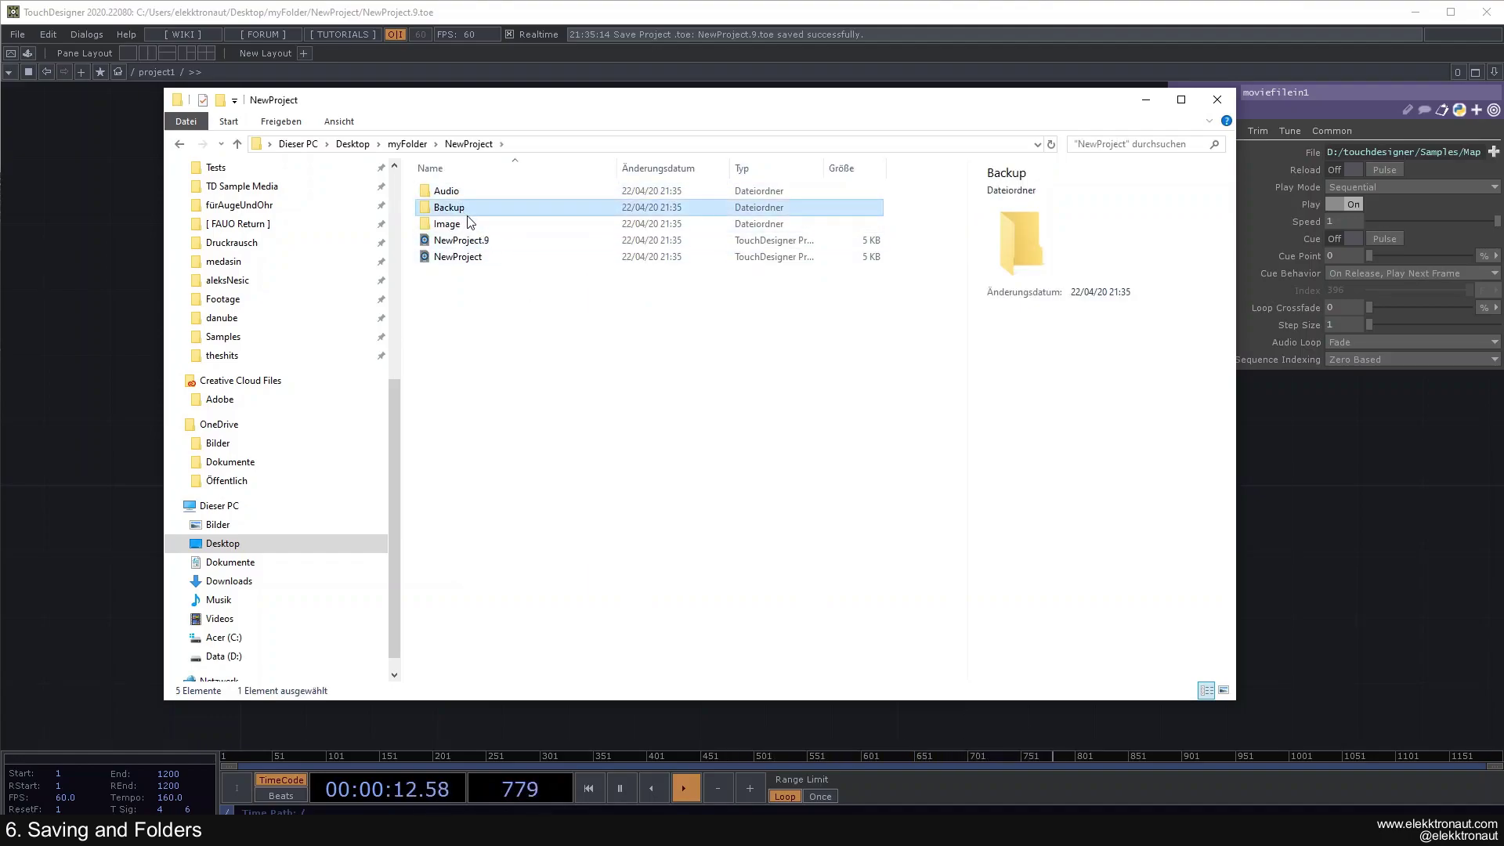
key("alt+Left")
Peek into the Image and empty Audio subfolders, returning to NewProject each time.
left_click(491, 270)
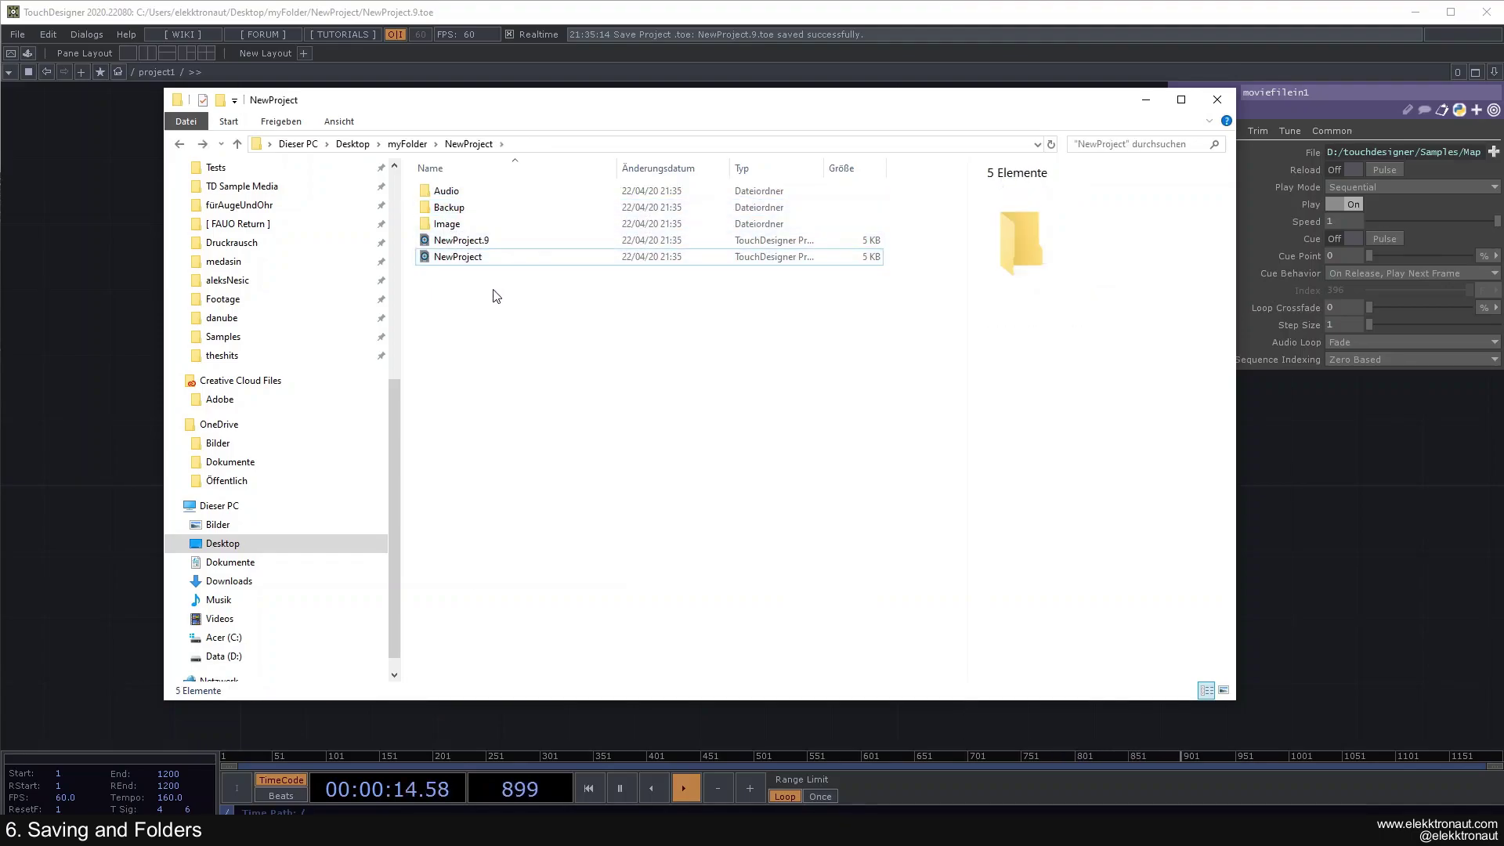
left_click(470, 257)
left_click(470, 274)
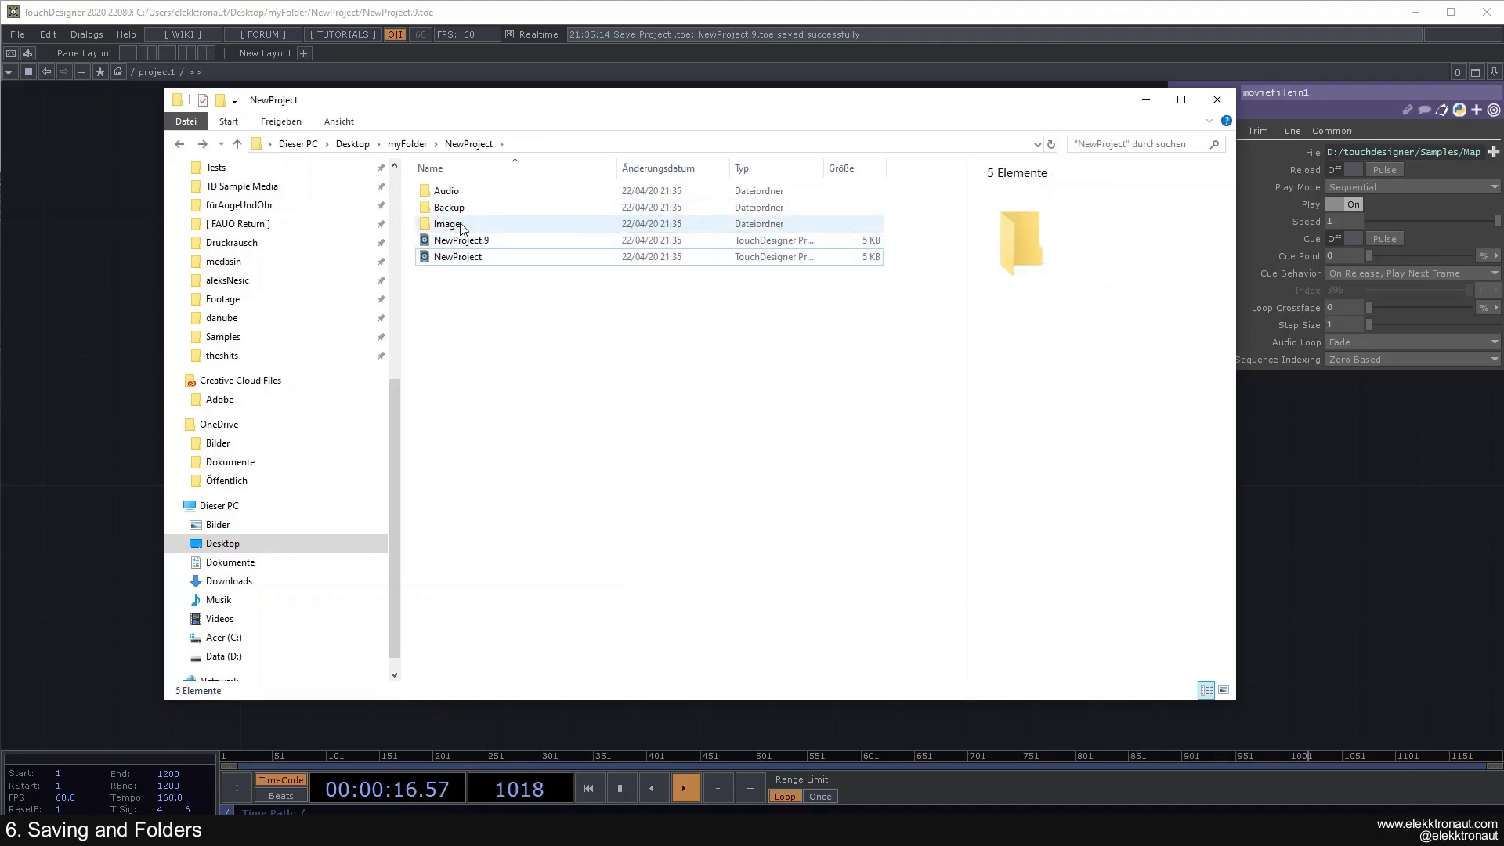
double_click(463, 226)
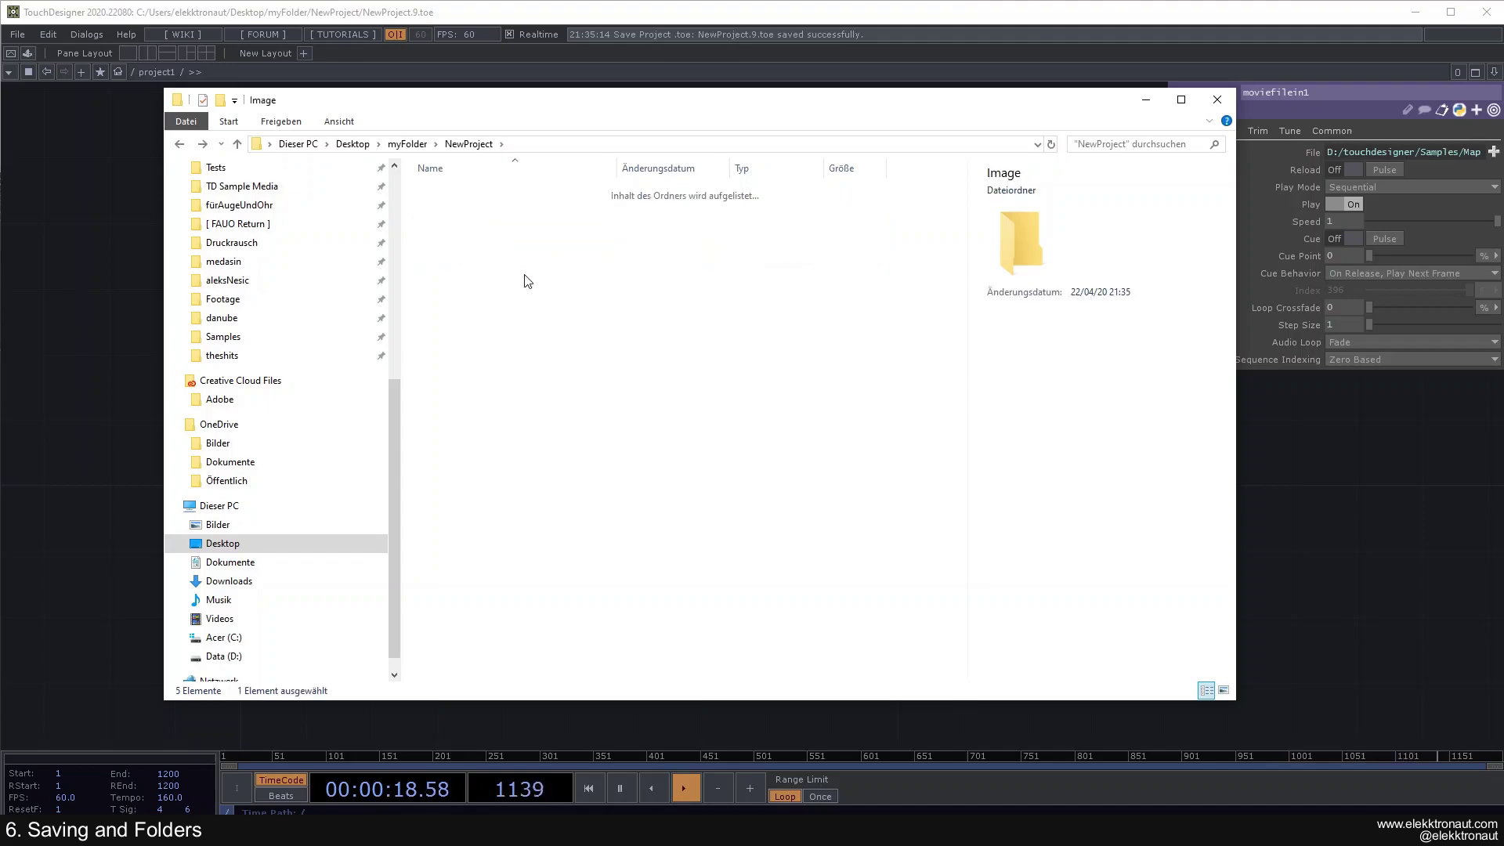
key("alt+Left")
double_click(464, 190)
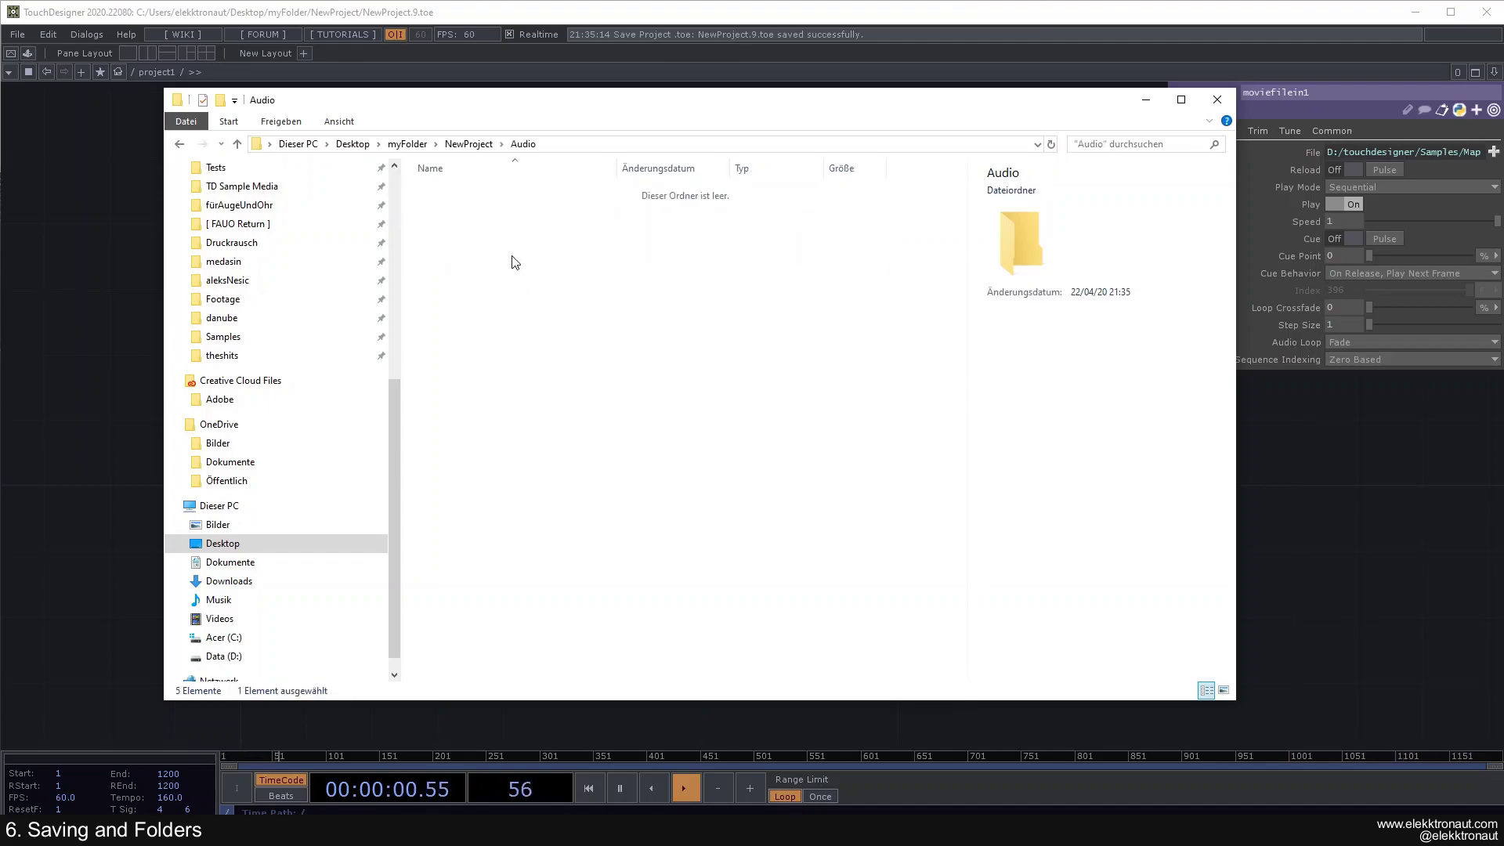
key("alt+Left")
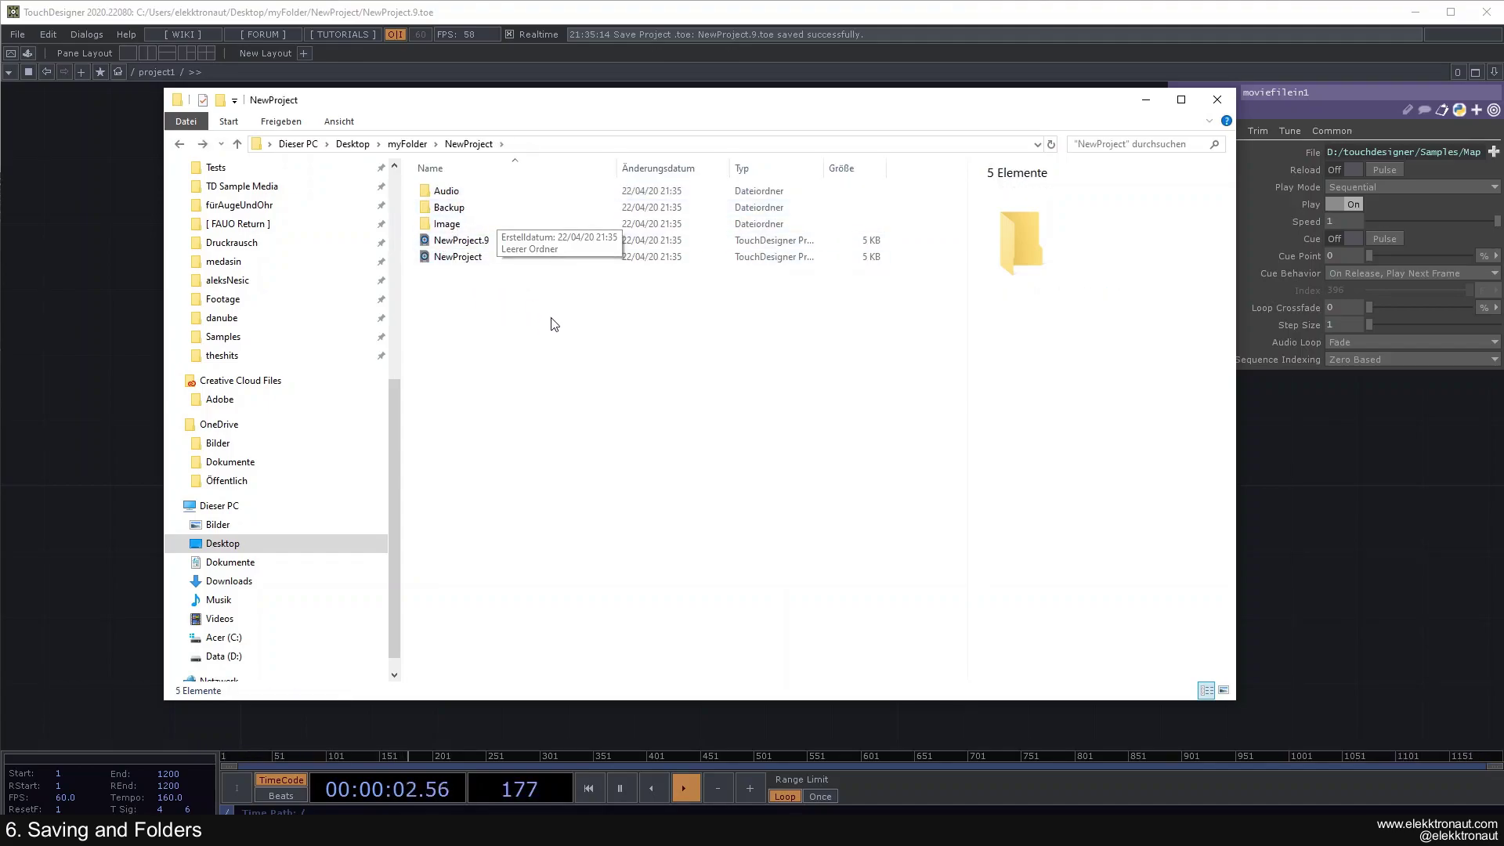
Delete the Image folder from the NewProject folder.
right_click(521, 357)
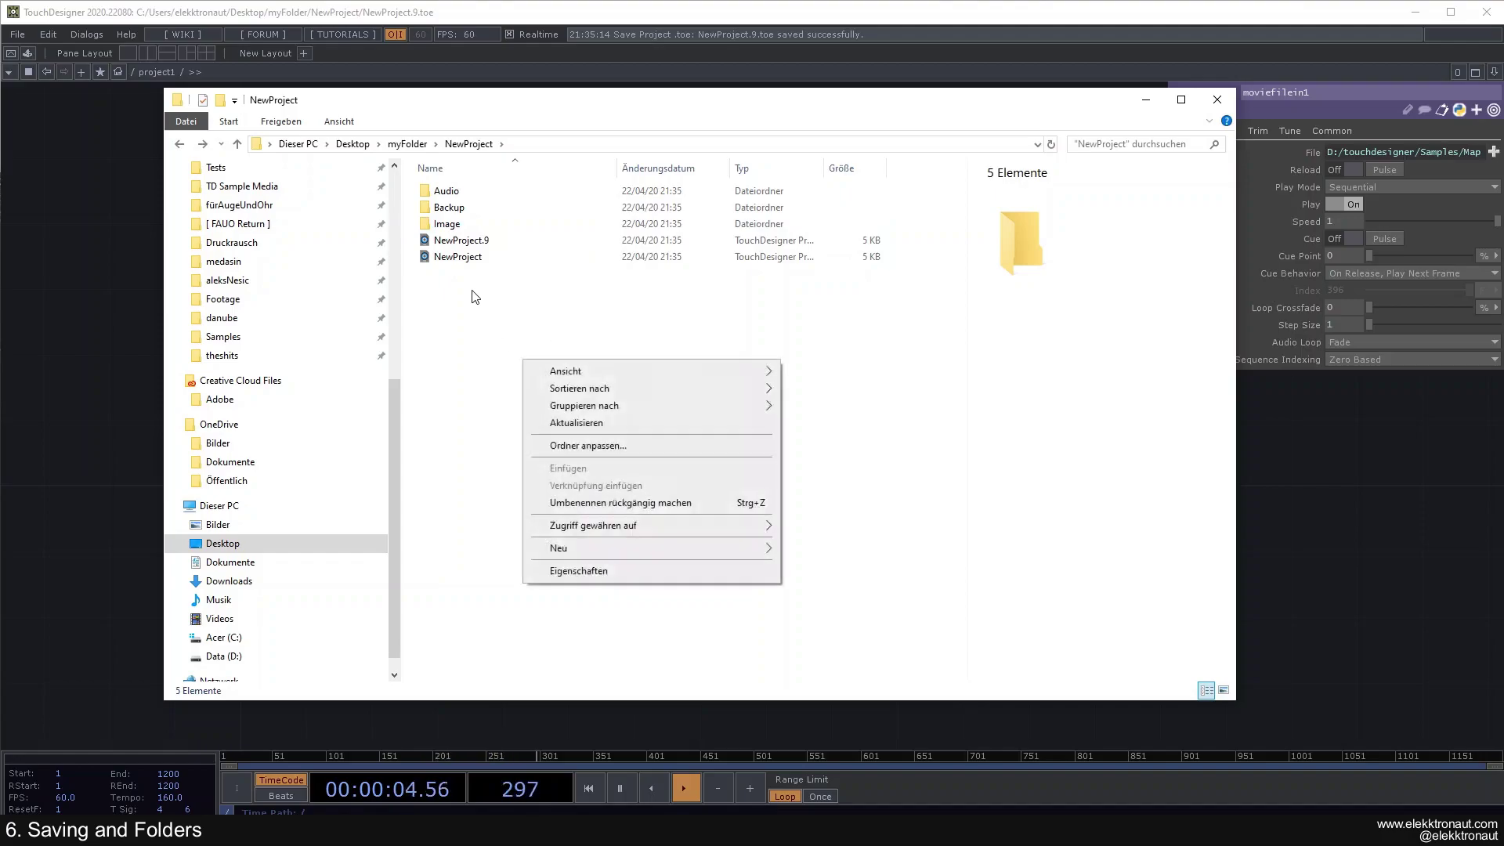
left_click(470, 290)
scroll(312, 362, "up", 3)
left_click_drag(577, 101, 520, 94)
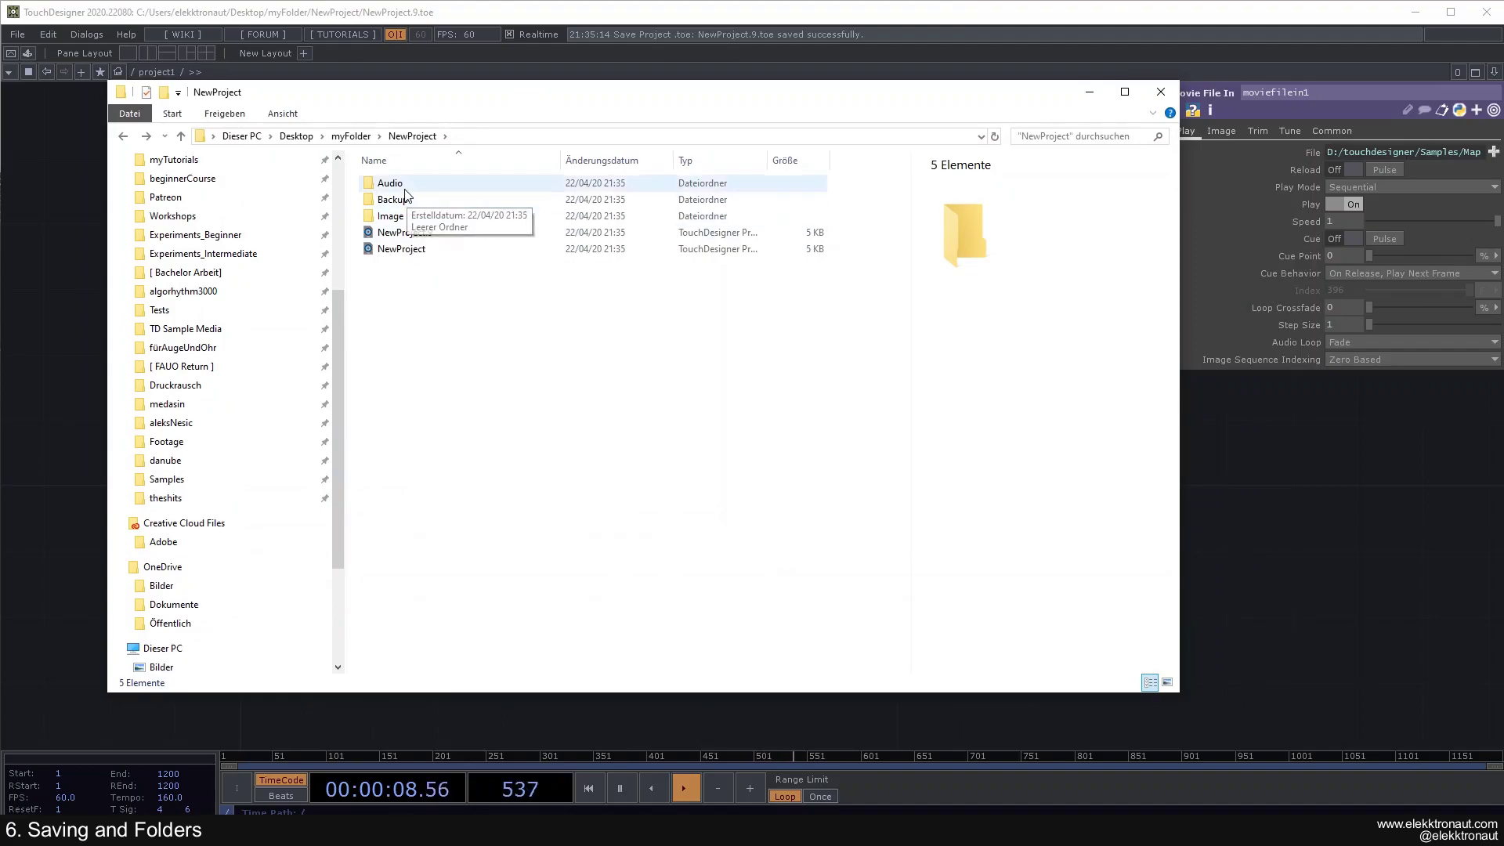
left_click(400, 217)
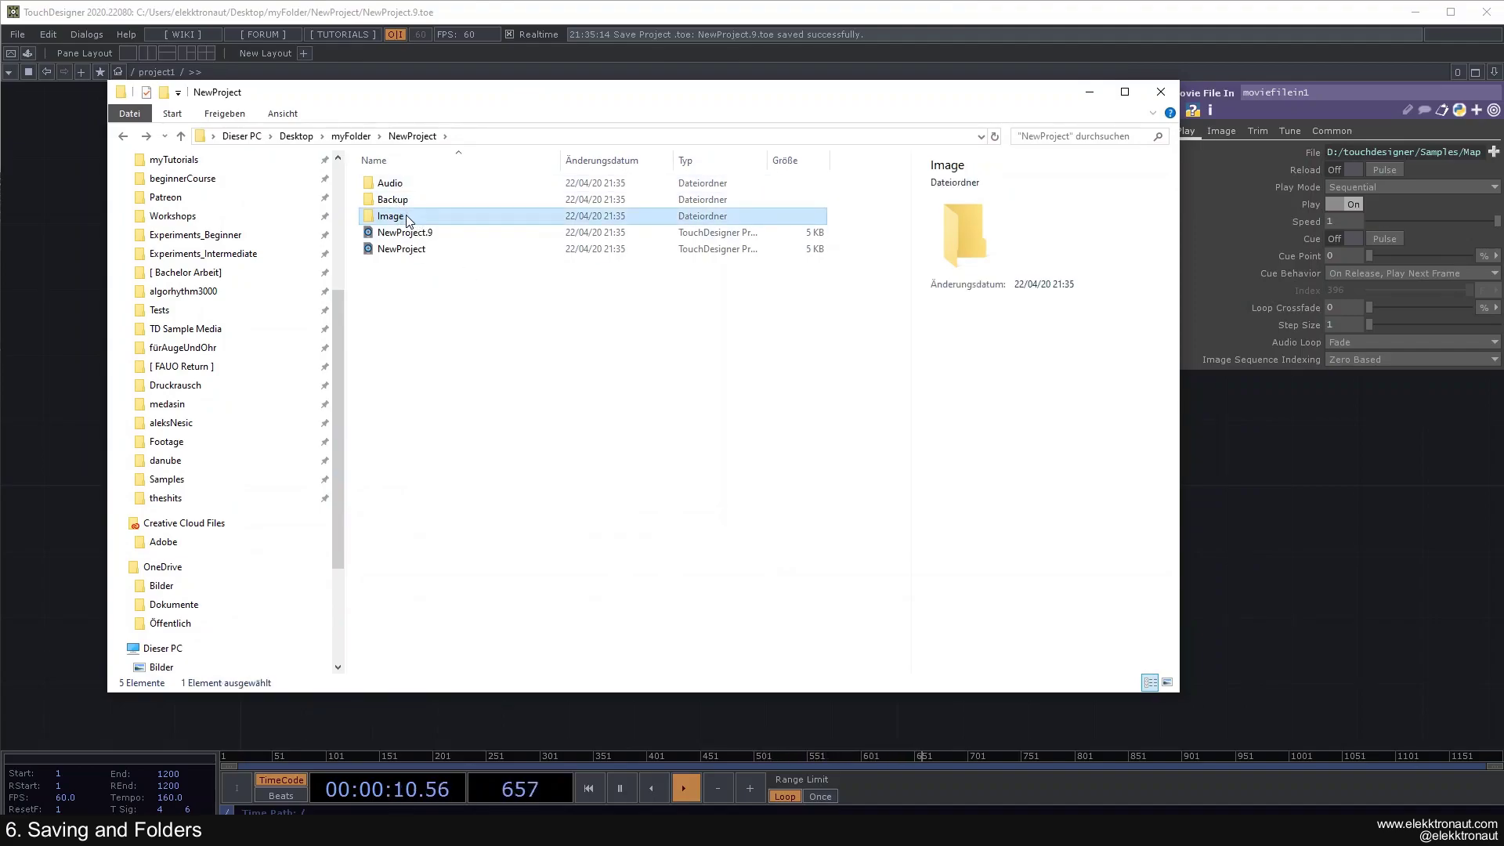
key("Delete")
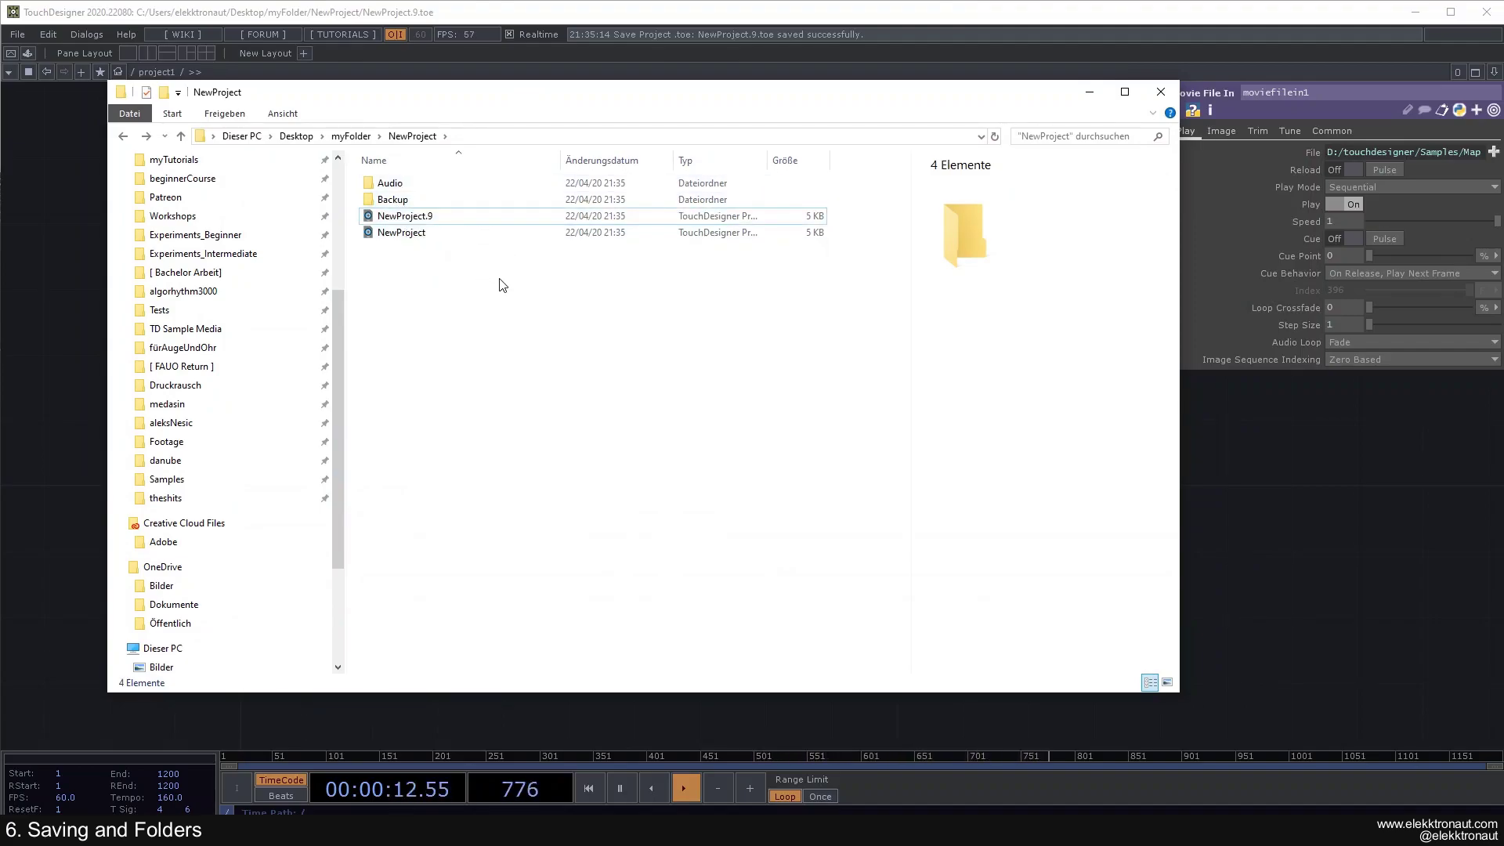
Create a new folder named Media in NewProject.
key("ctrl+shift+n")
type("Media")
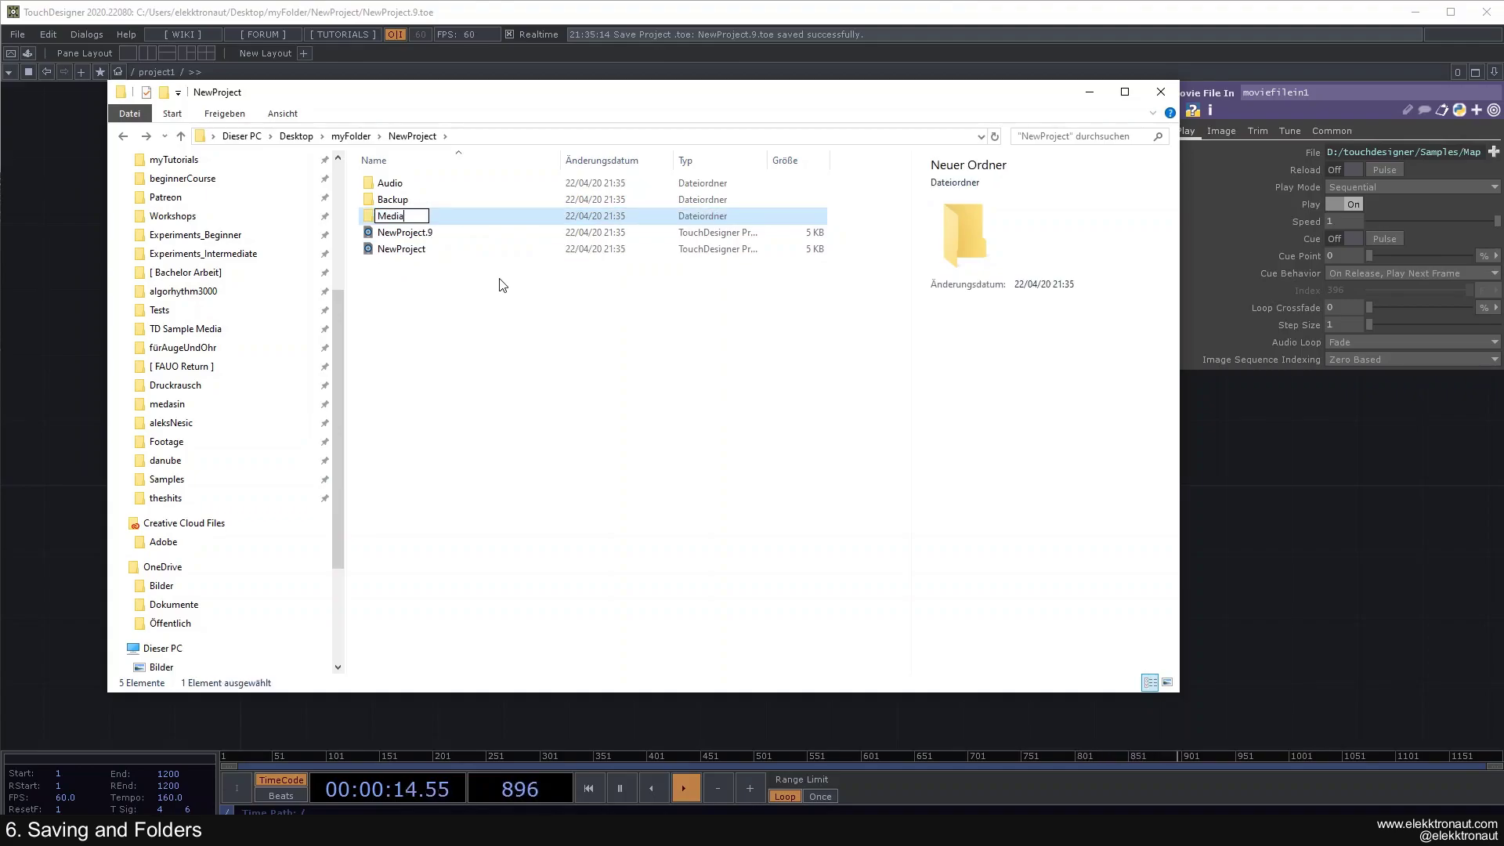
key("Return")
left_click(503, 285)
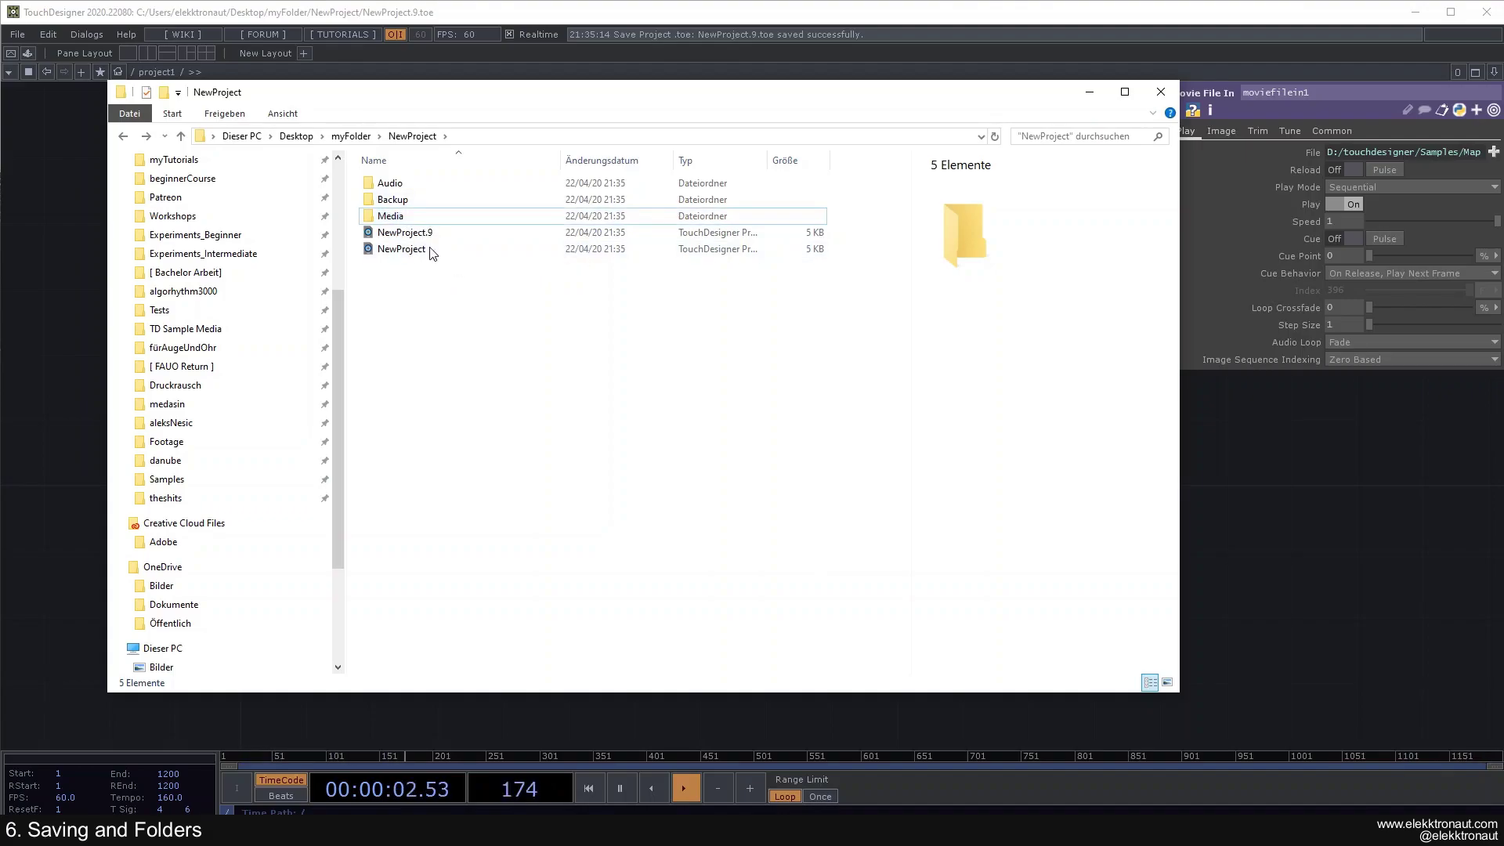
Check that the Audio folder is empty, then return to NewProject.
left_click(398, 187)
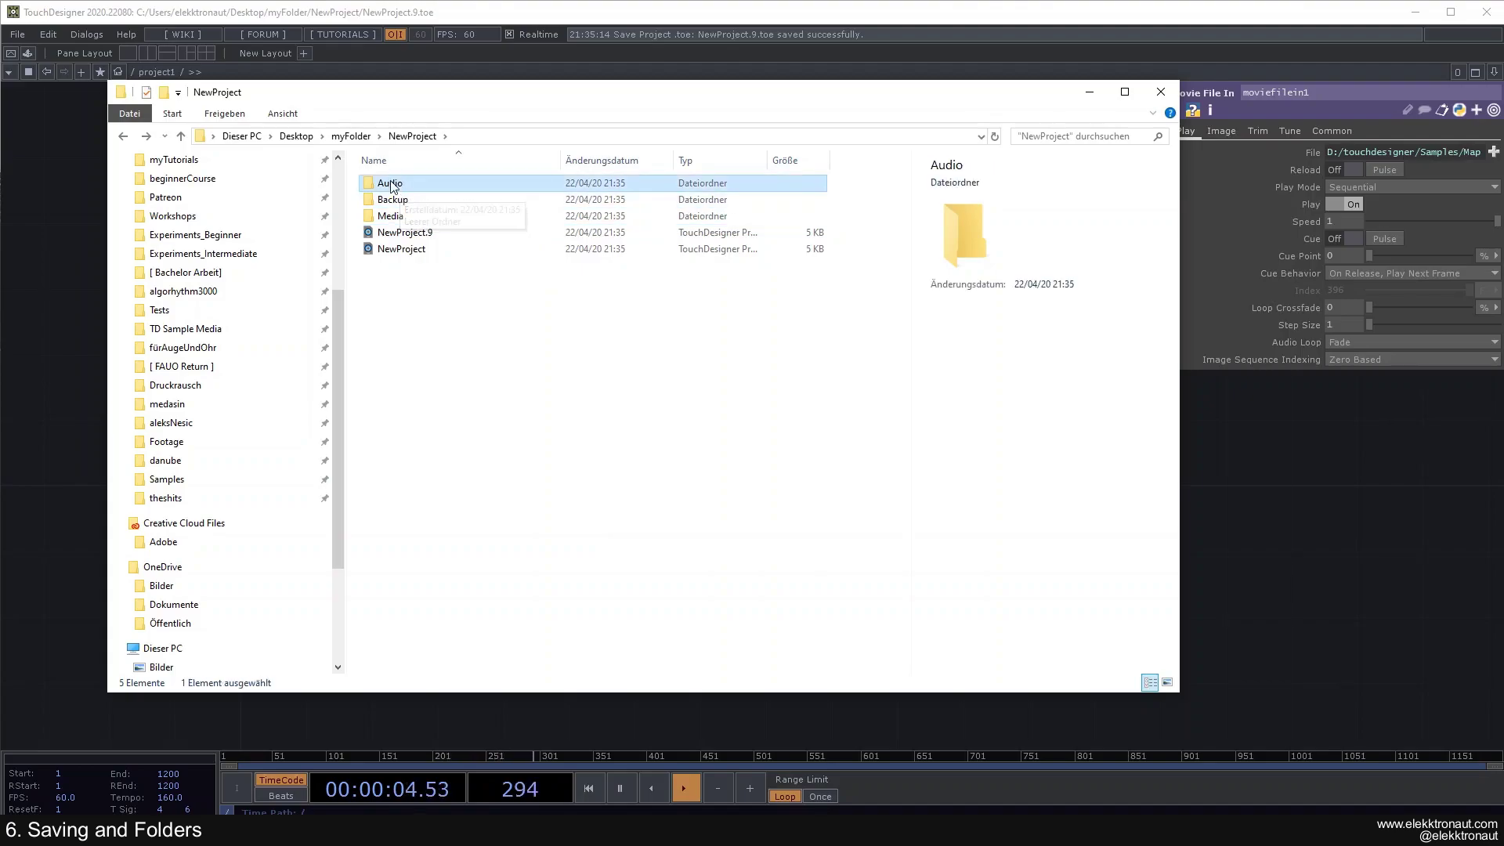
double_click(394, 188)
right_click(498, 260)
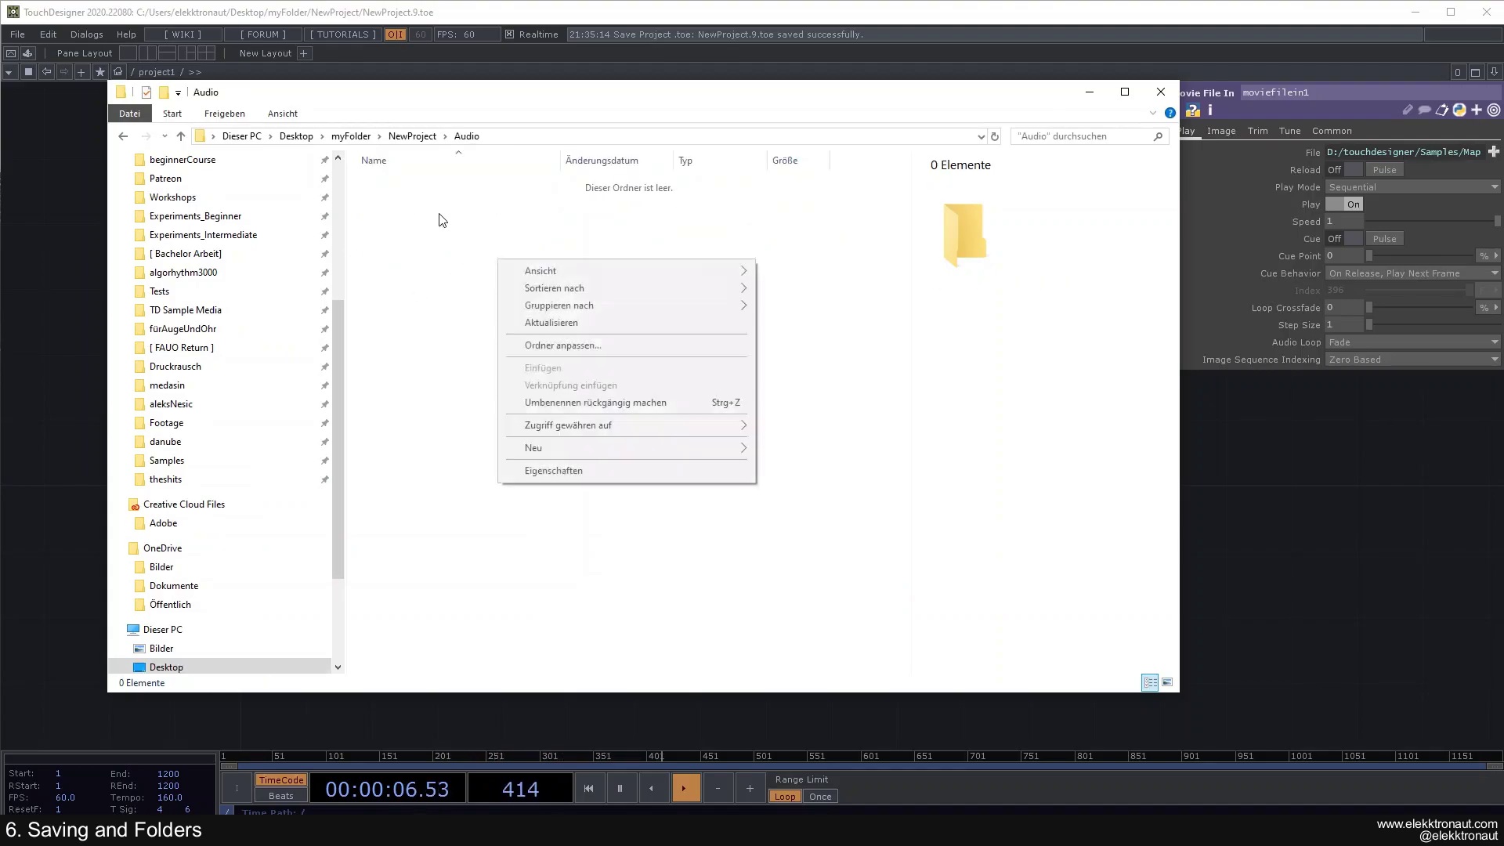
left_click(451, 255)
key("BackSpace")
left_click(460, 295)
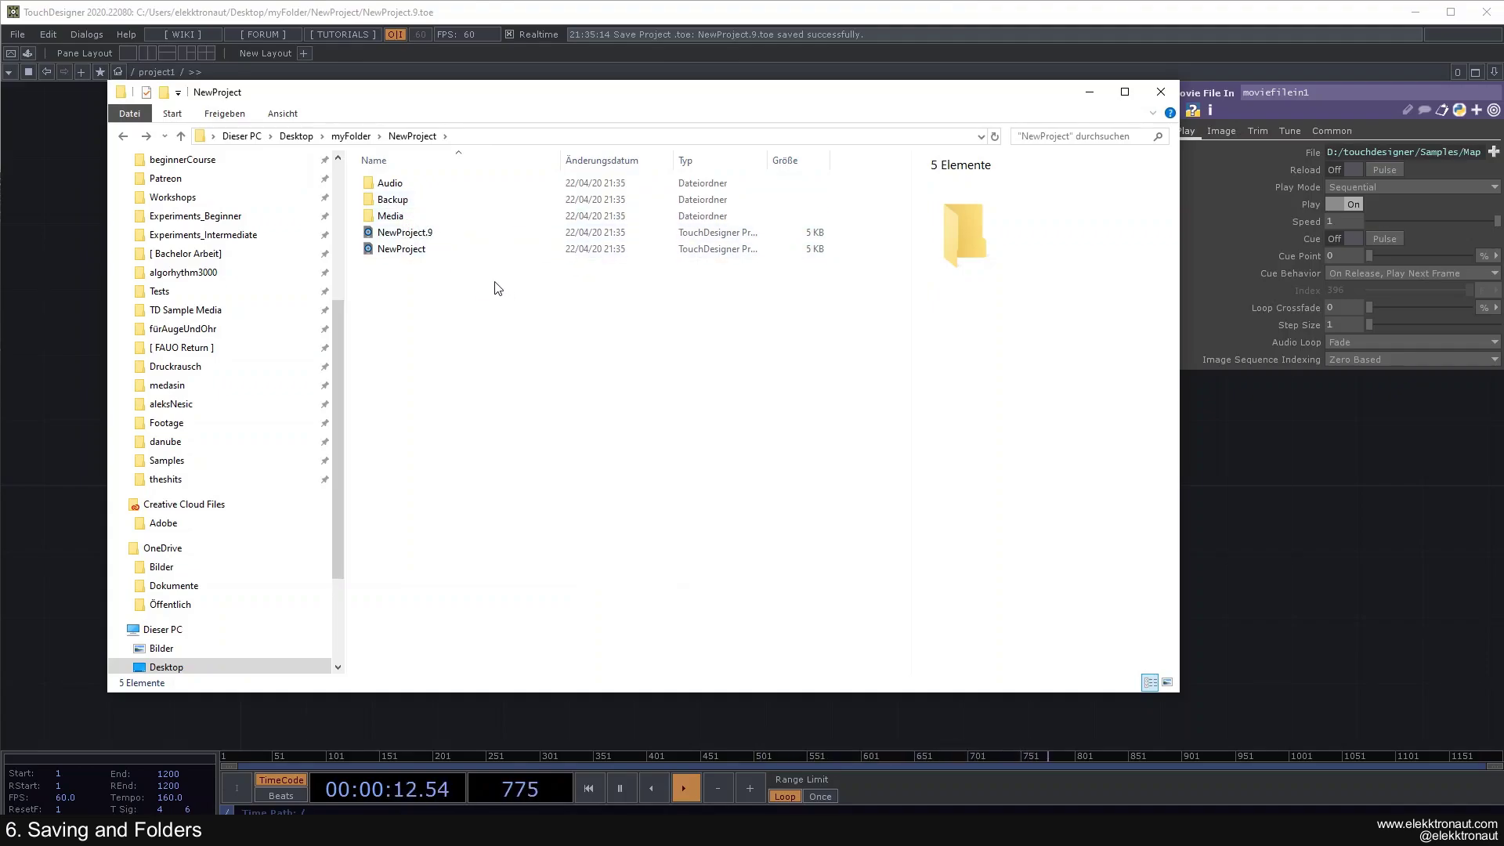
Create a new folder named Export in NewProject.
key("ctrl+shift+n")
type("Export")
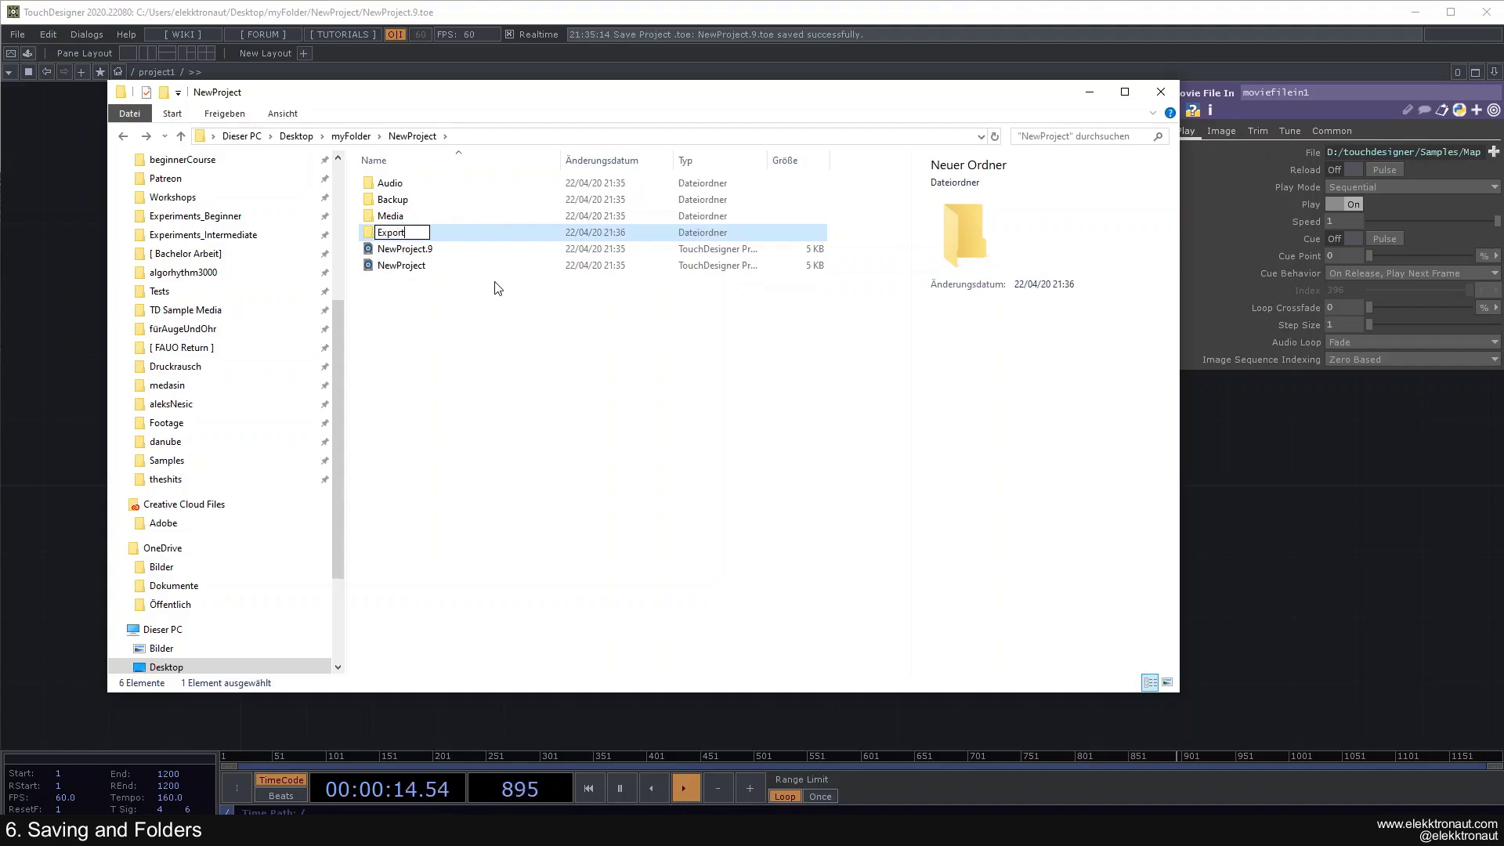
key("Return")
left_click(487, 315)
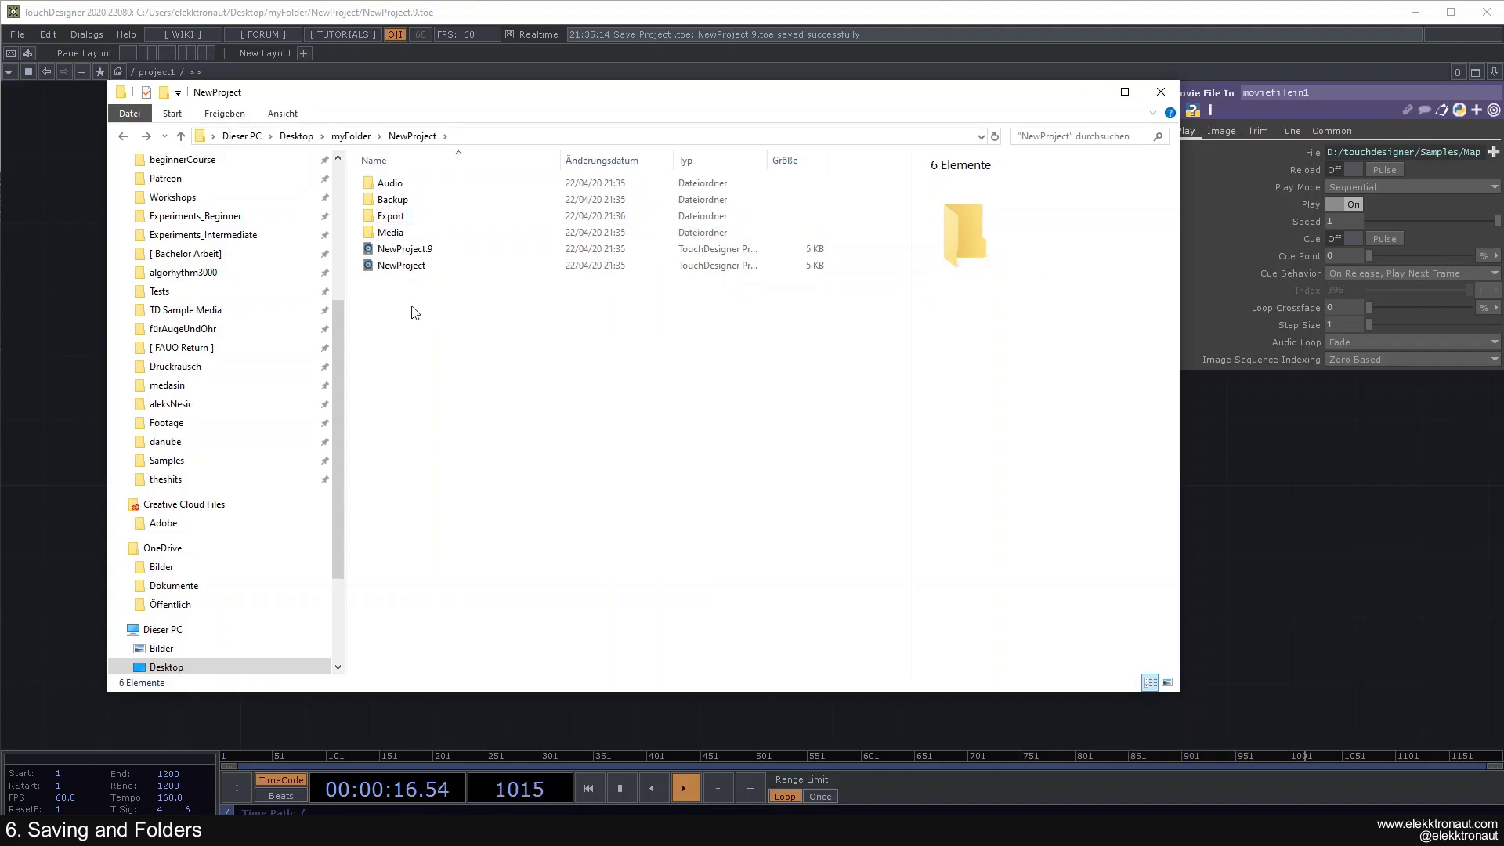
scroll(181, 292, "up", 2)
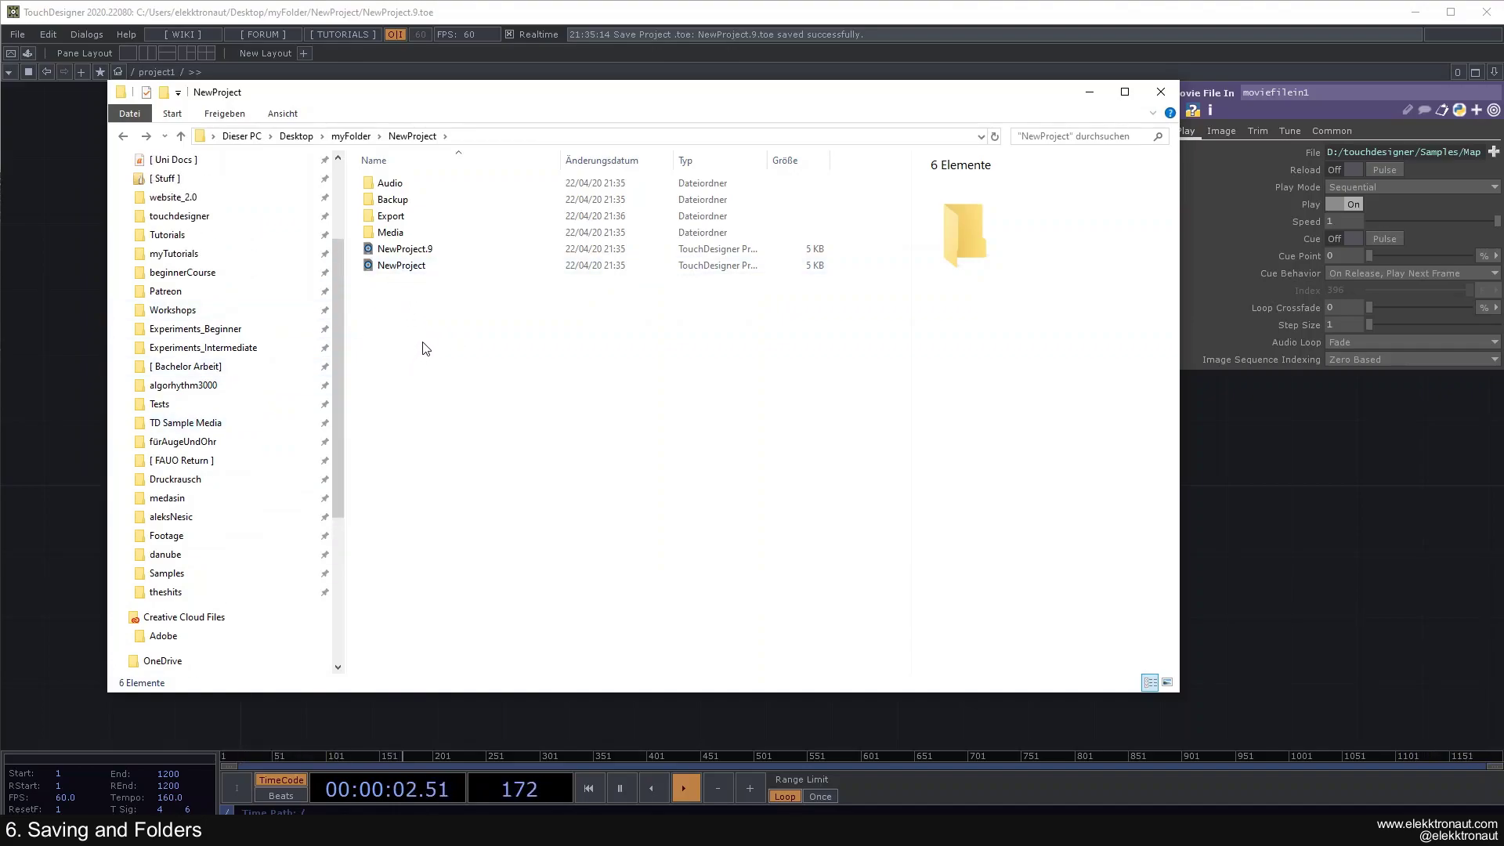
mouse_move(431, 330)
left_mouse_down()
mouse_move(427, 174)
mouse_move(437, 356)
mouse_move(457, 340)
left_mouse_up()
right_click(456, 335)
left_click(429, 307)
left_click(289, 357)
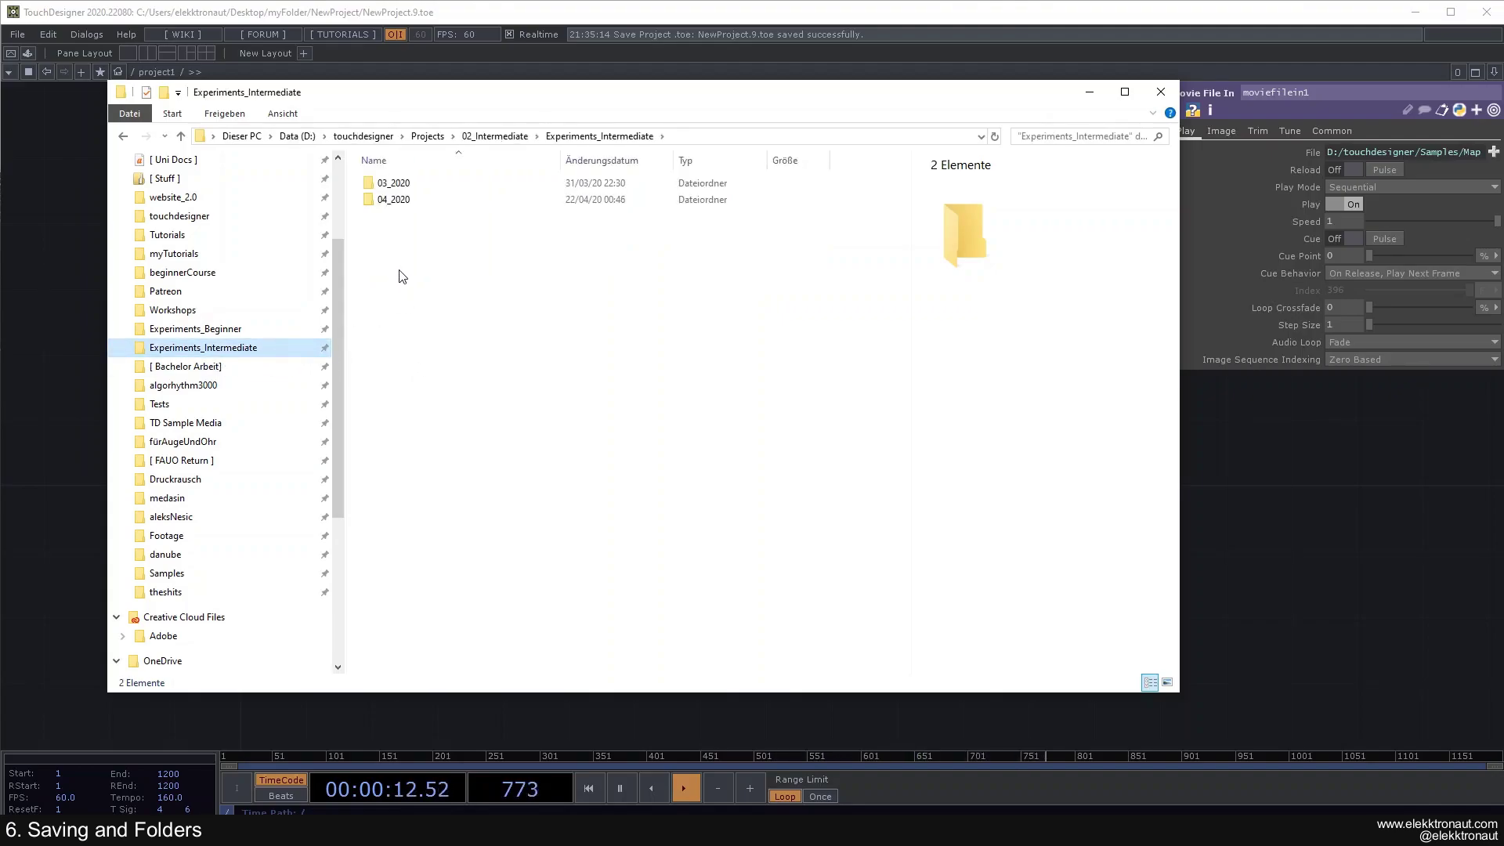
double_click(394, 183)
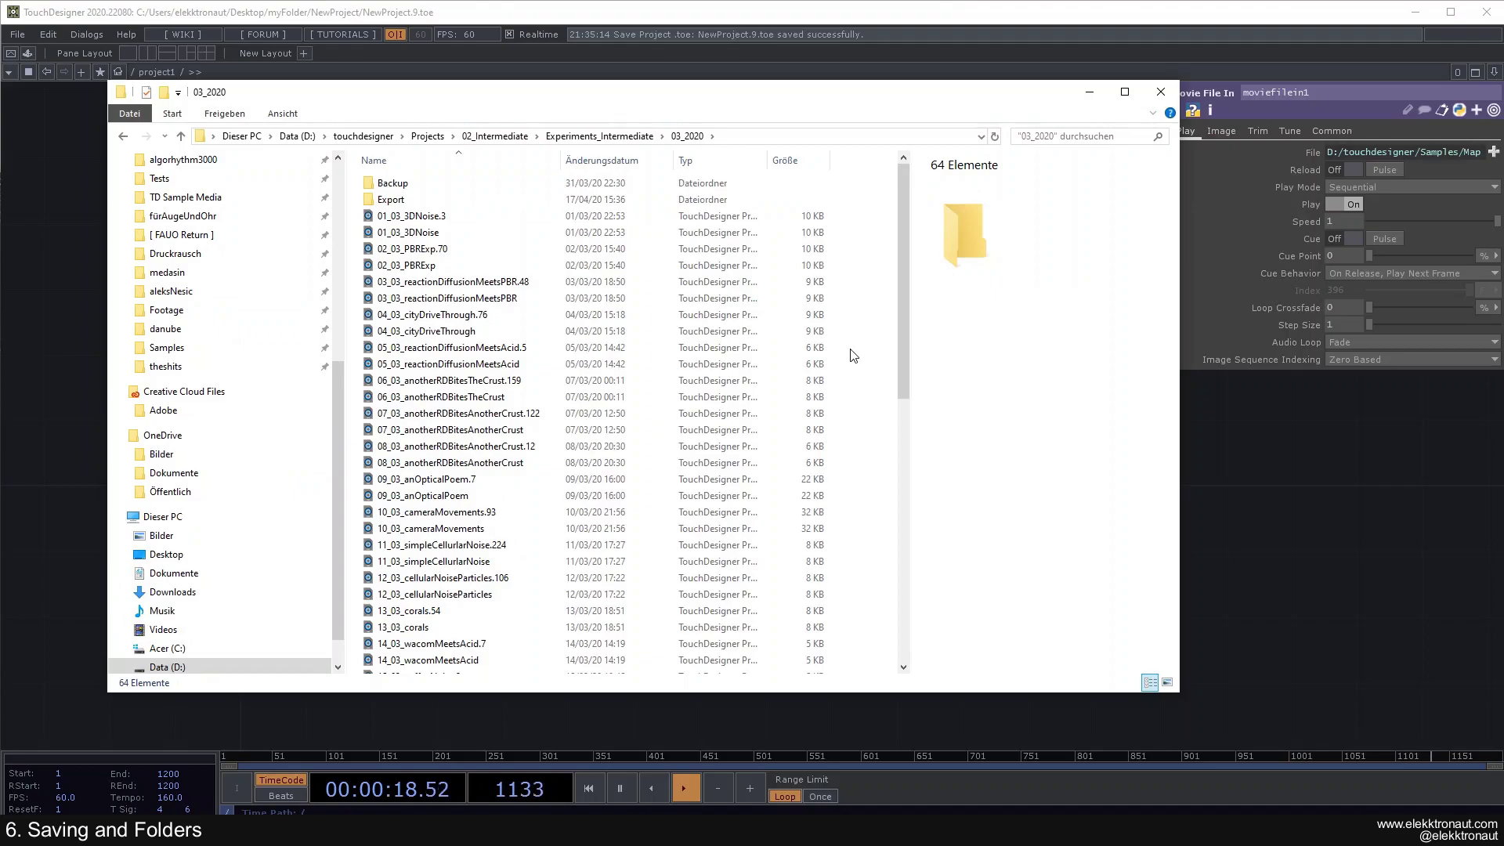
scroll(854, 356, "down", 11)
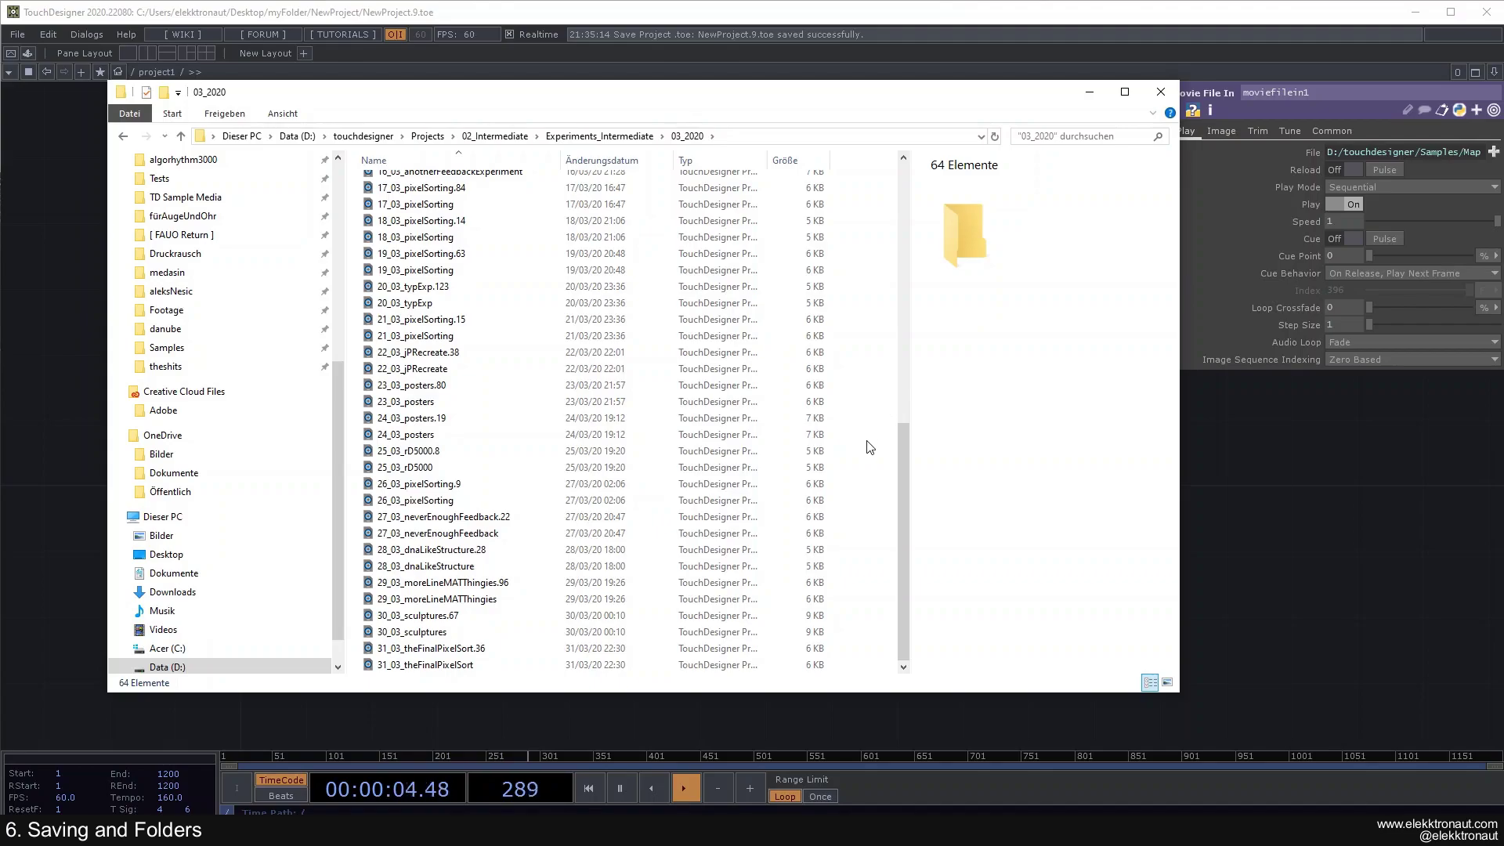
scroll(504, 351, "up", 1)
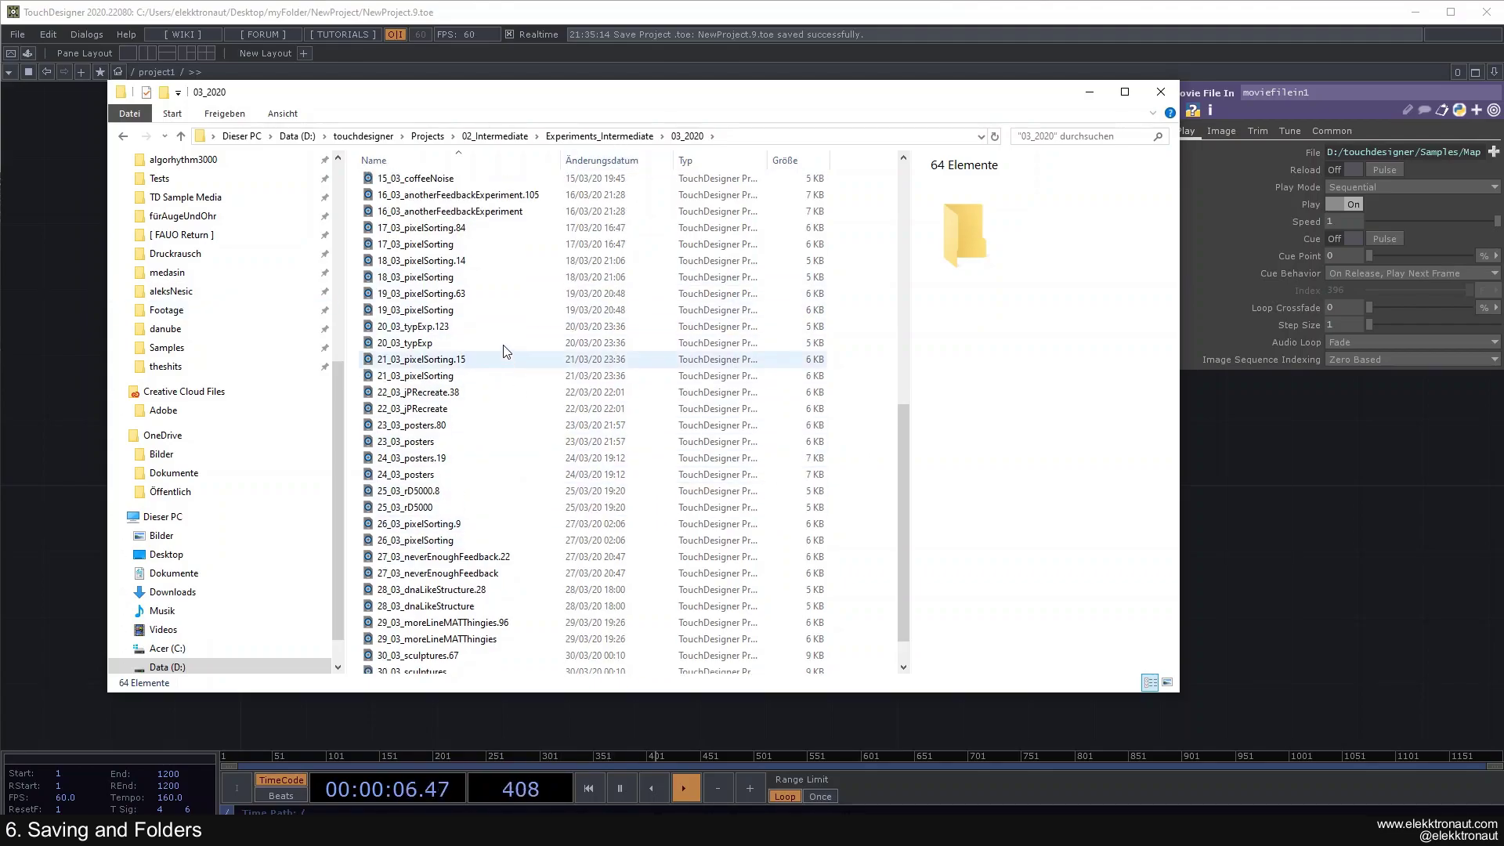
scroll(503, 351, "up", 5)
scroll(478, 369, "down", 6)
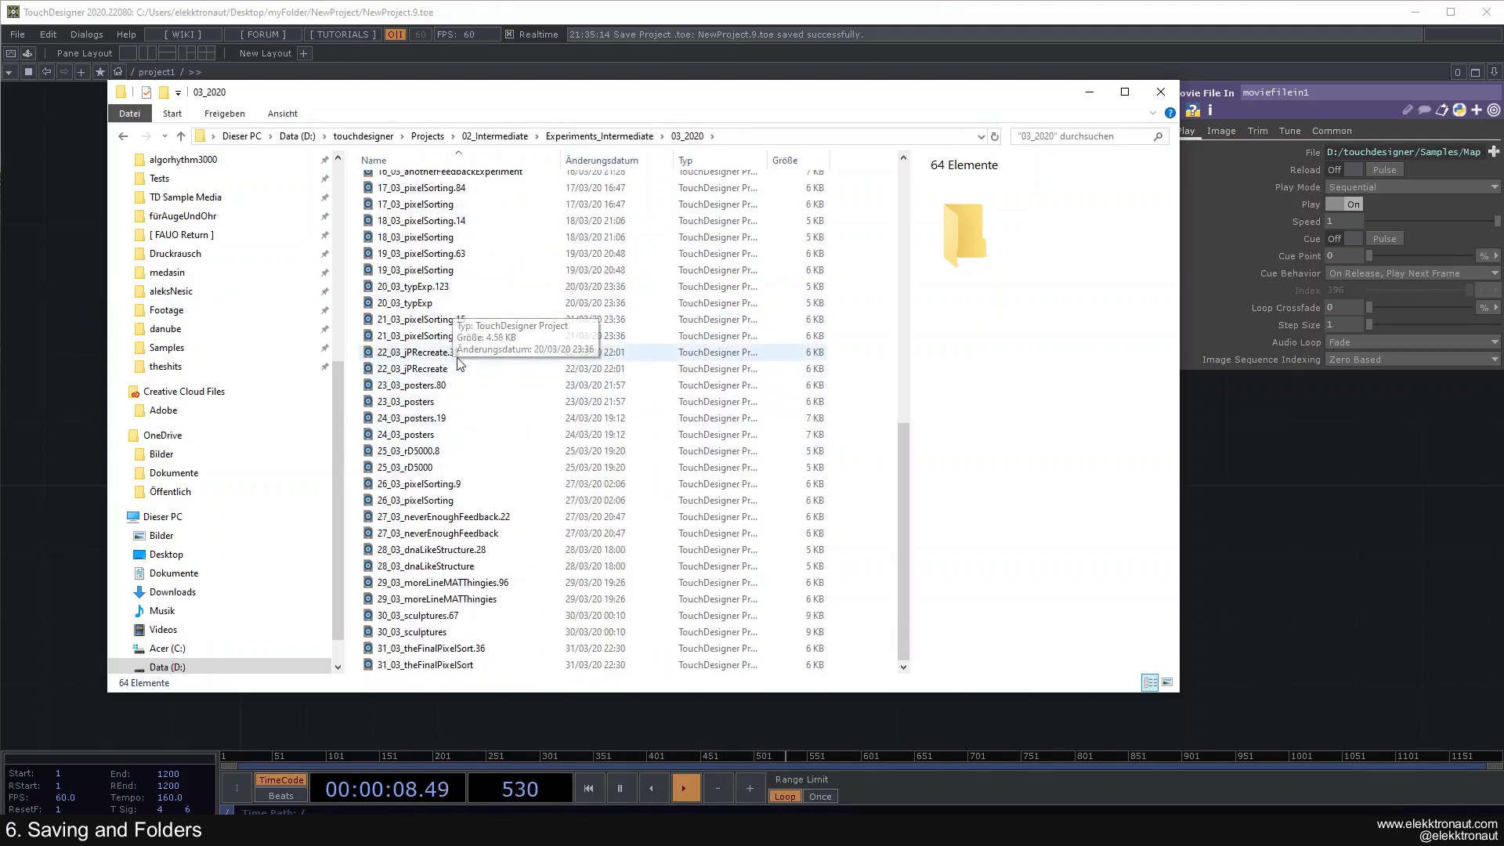
scroll(460, 362, "up", 10)
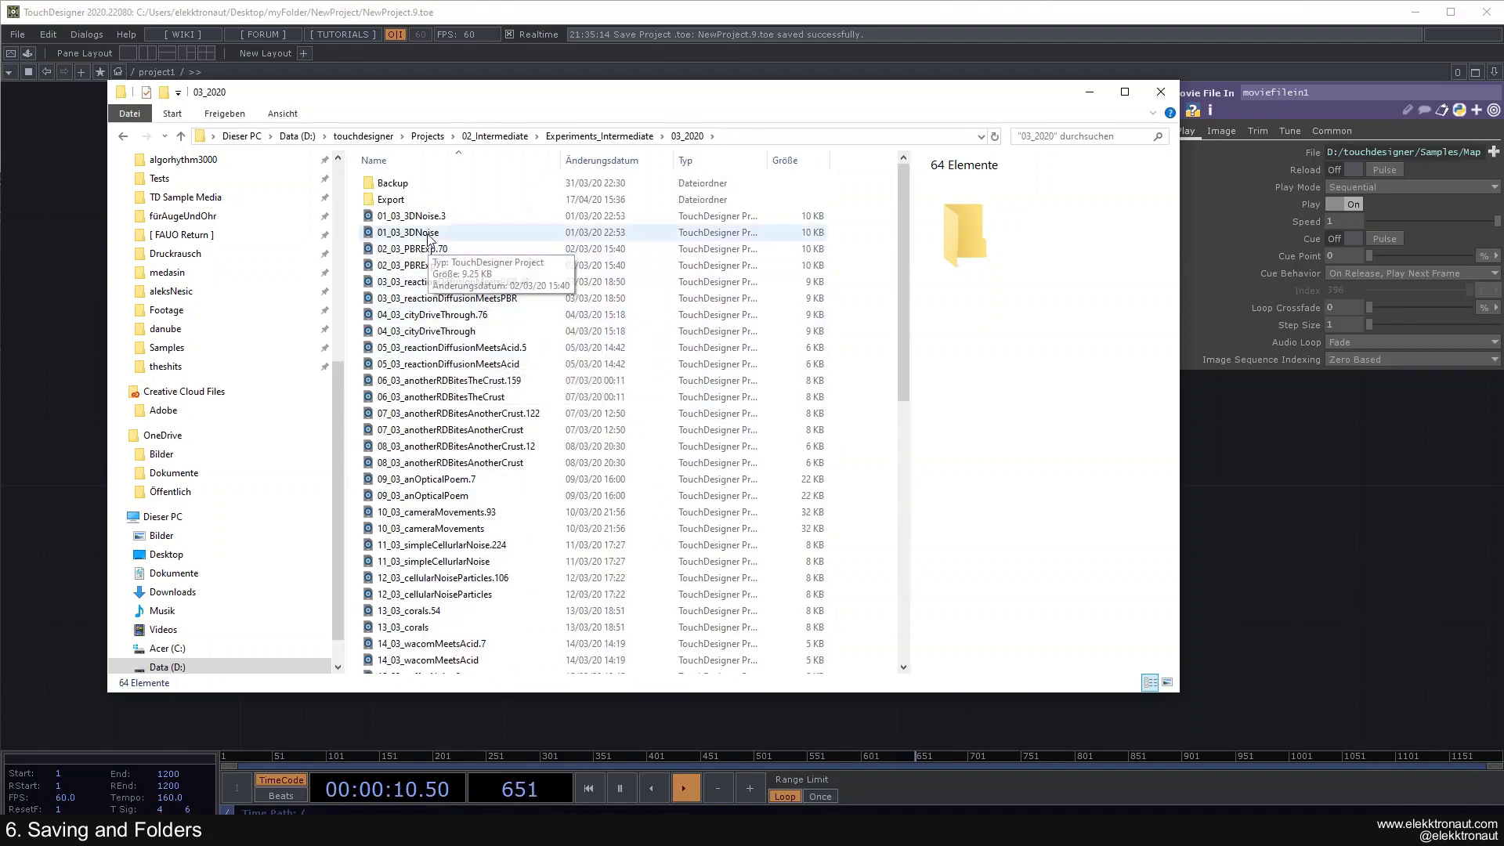
double_click(409, 201)
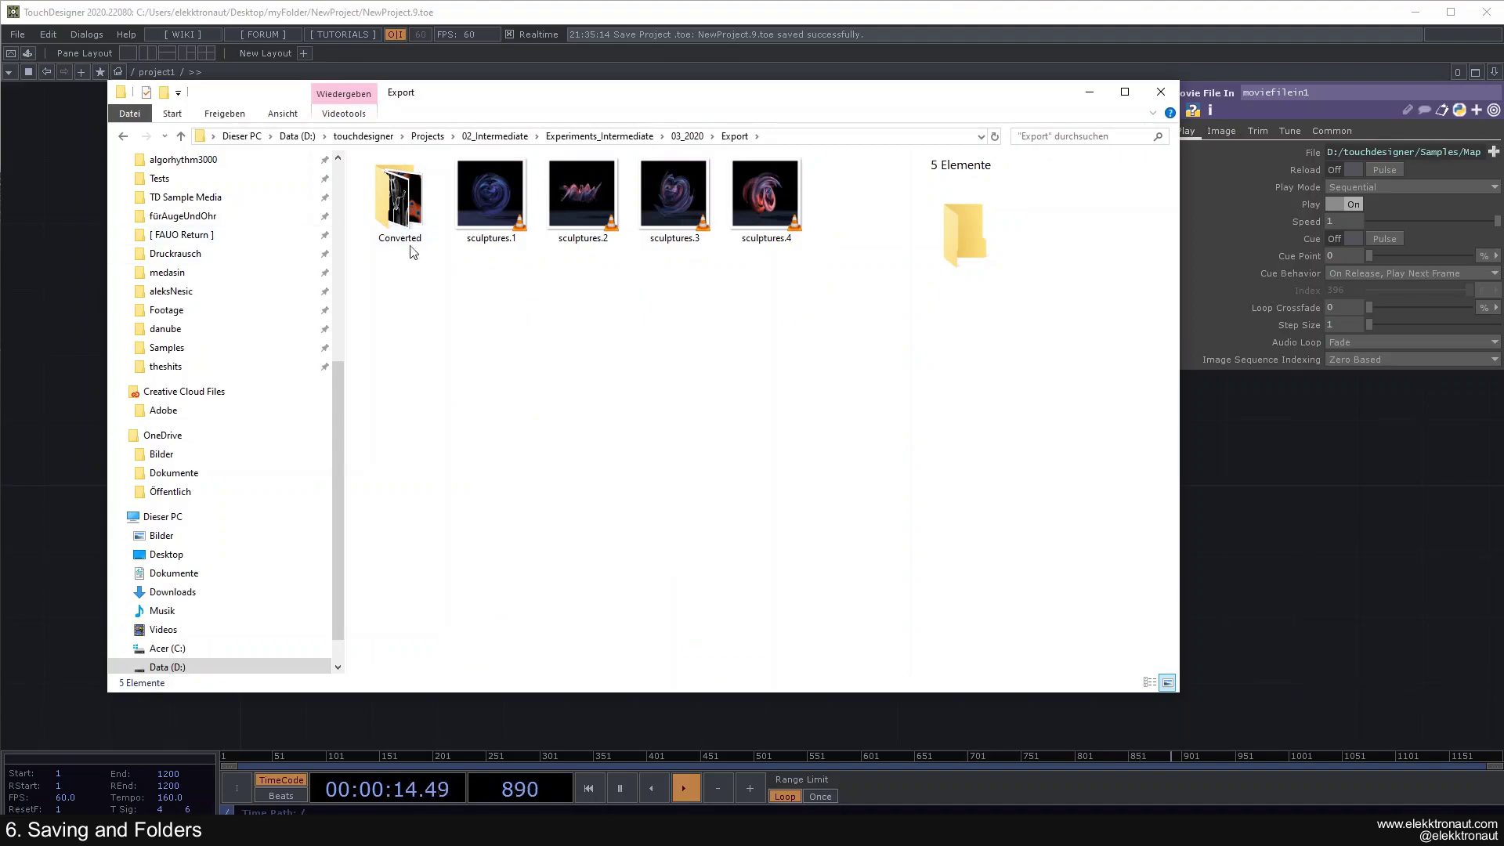
key("BackSpace")
key("BackSpace")
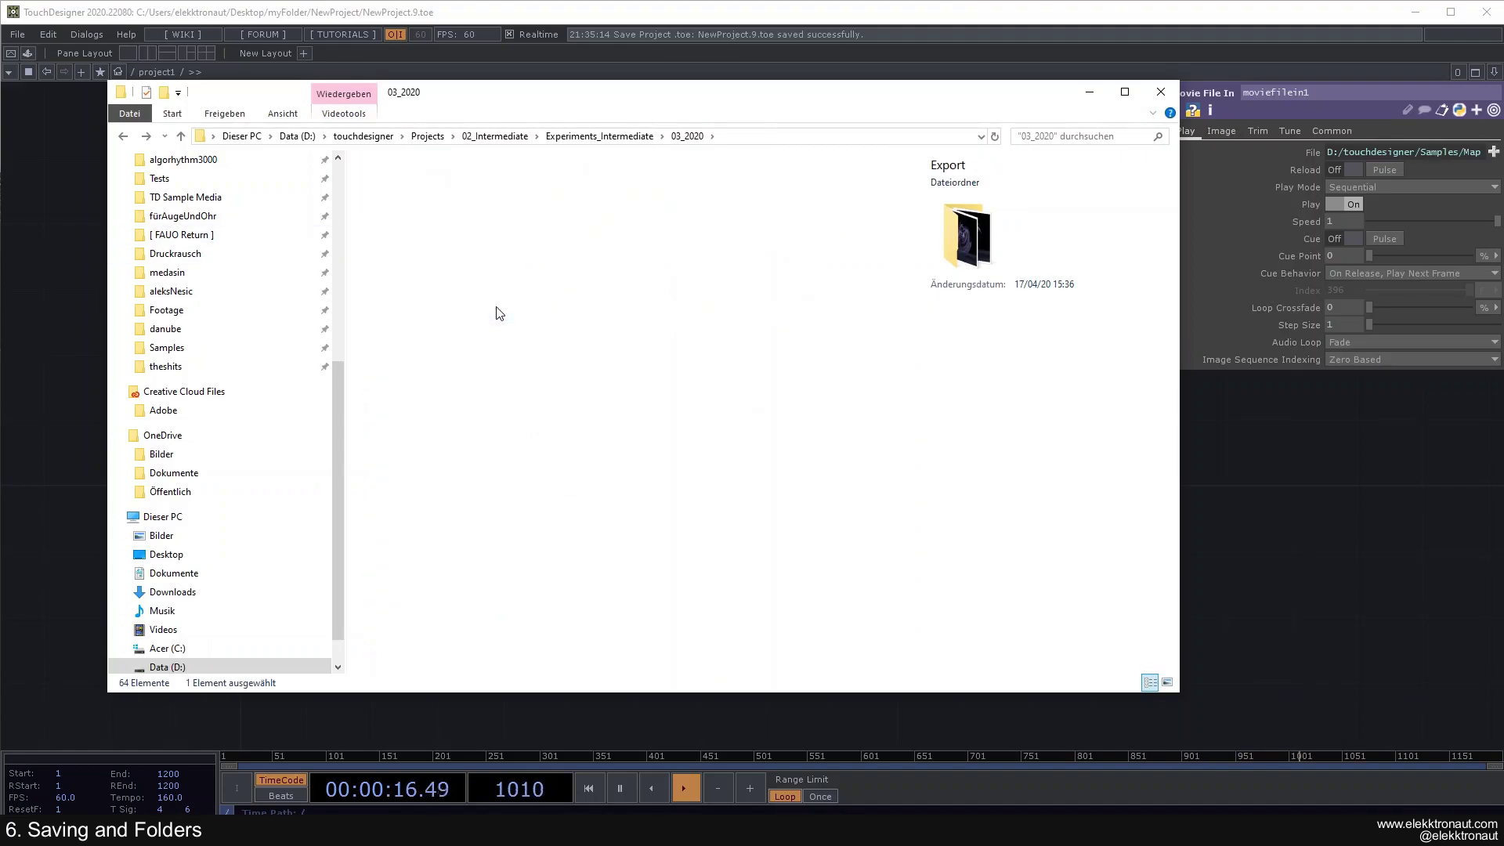
key("BackSpace")
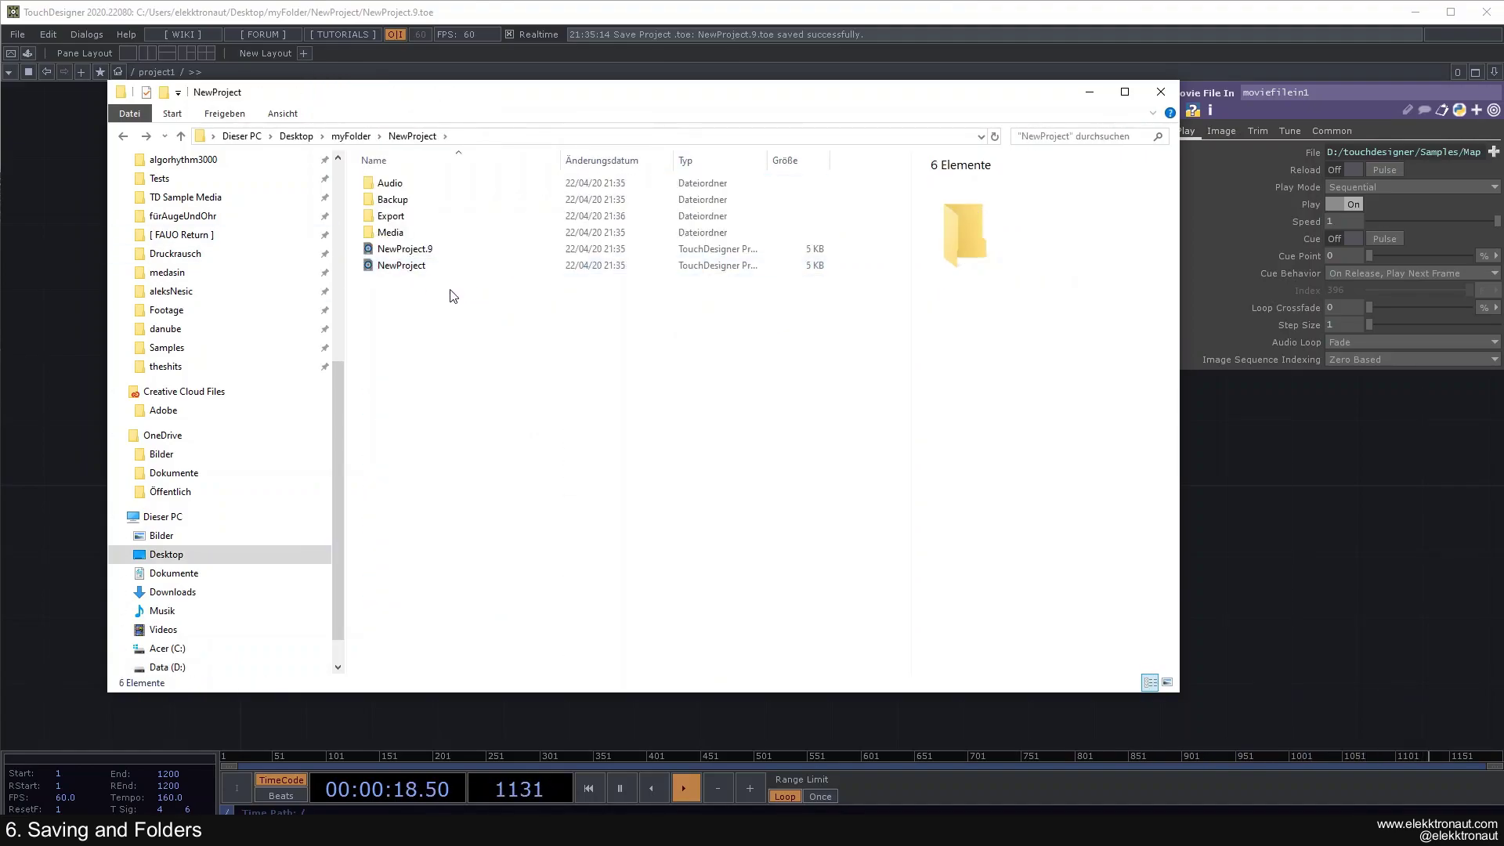
right_click(535, 372)
left_click(452, 313)
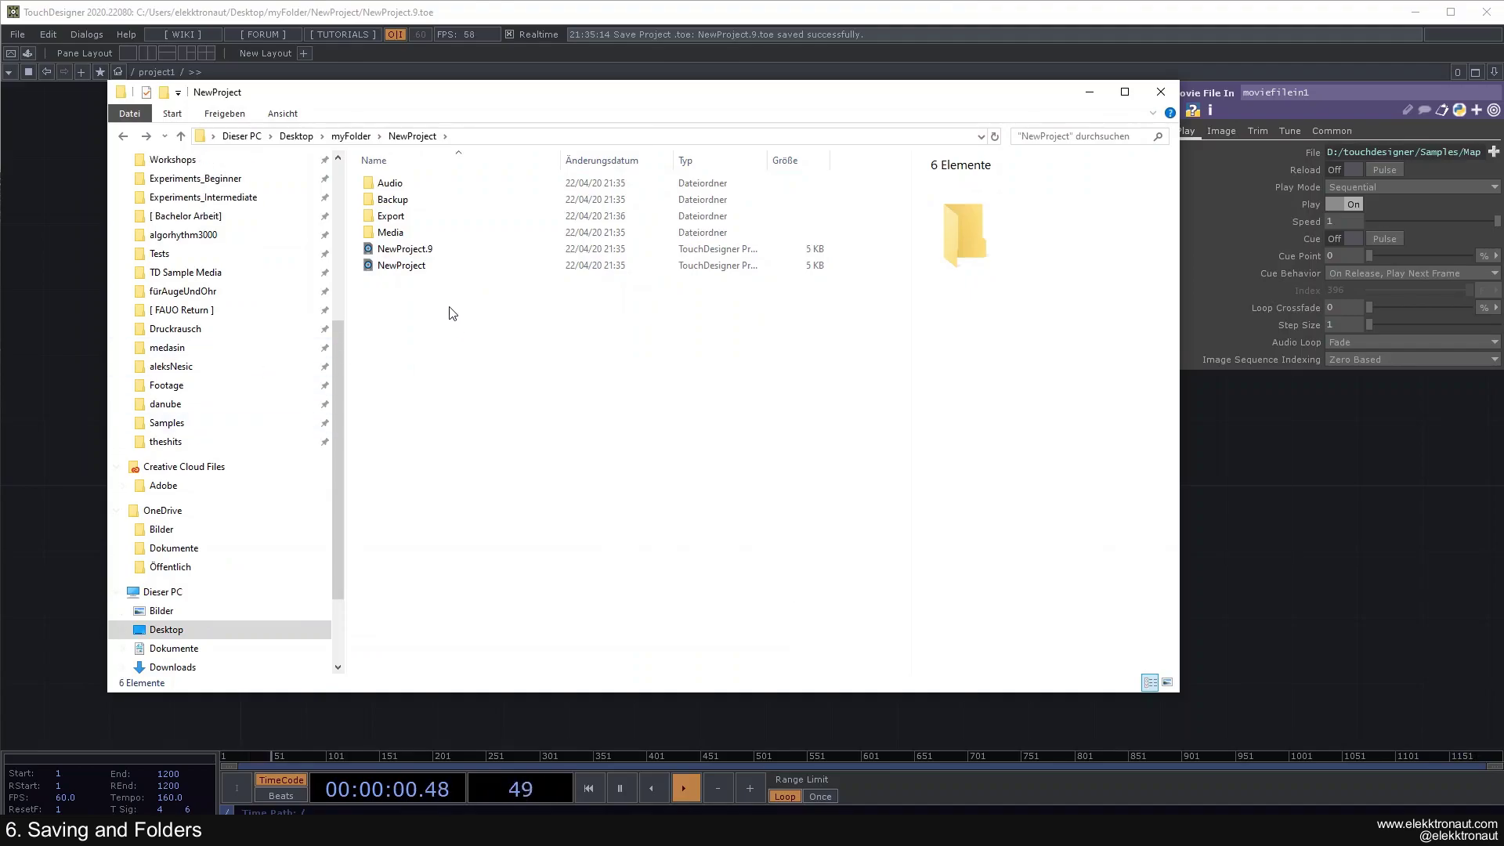